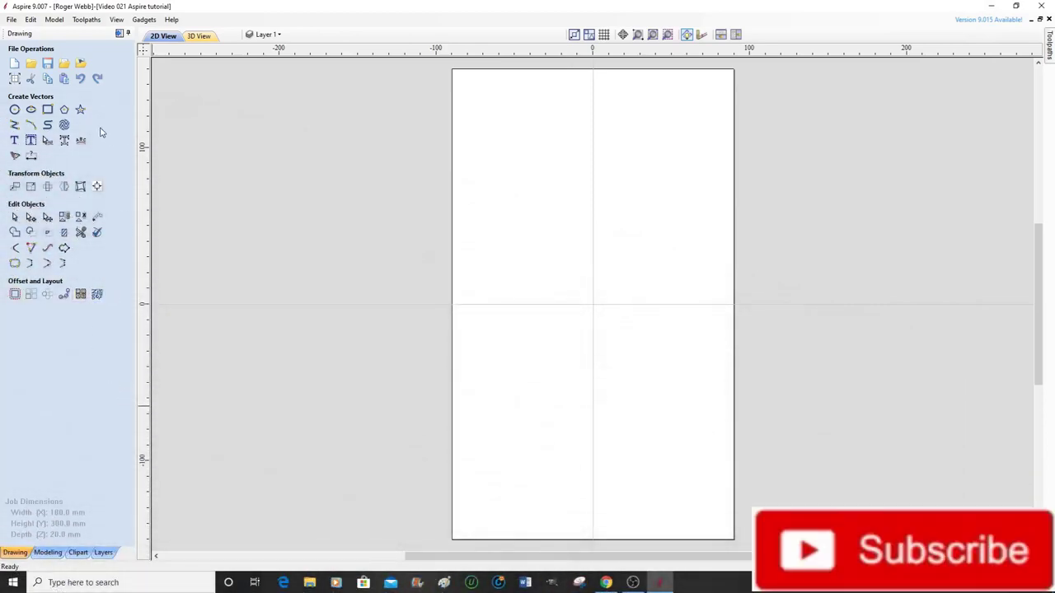
# Step: Import the ornate oval frame JPG from the Desktop onto the job page
pyautogui.click(82, 66)
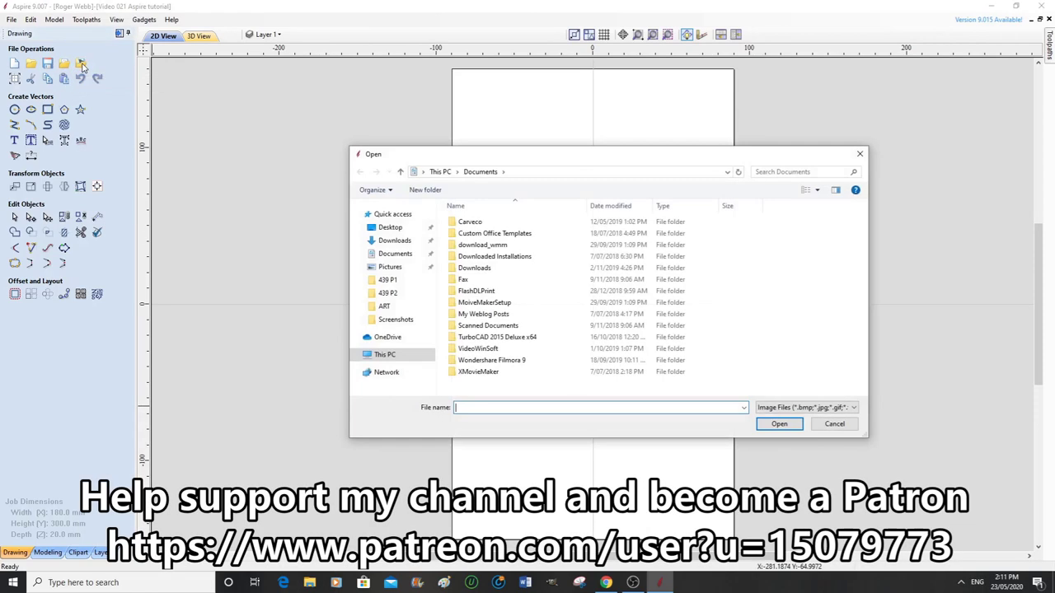
pyautogui.click(386, 227)
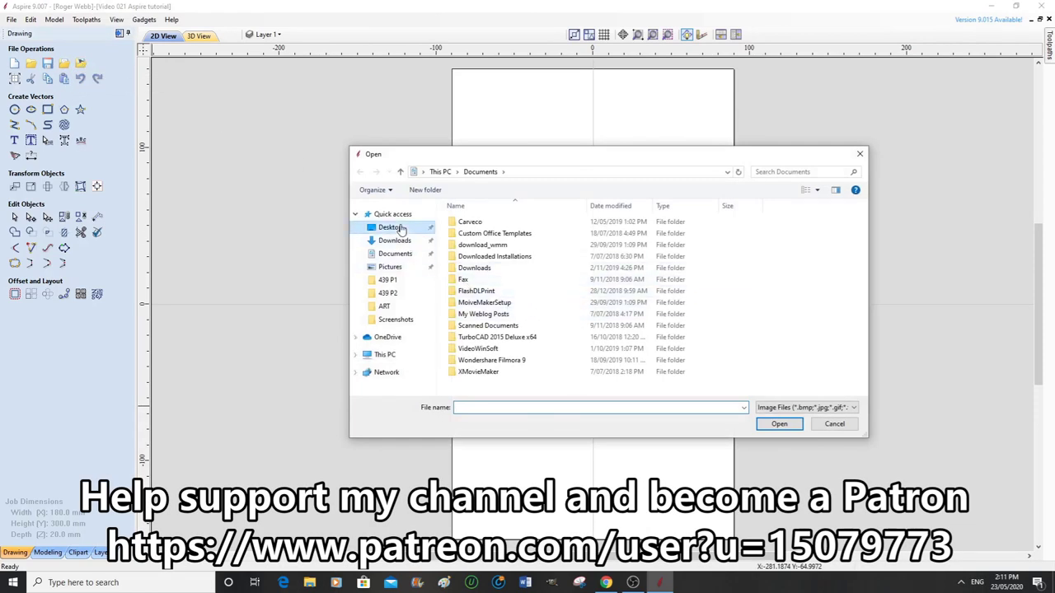
pyautogui.scroll(-5, 552, 309)
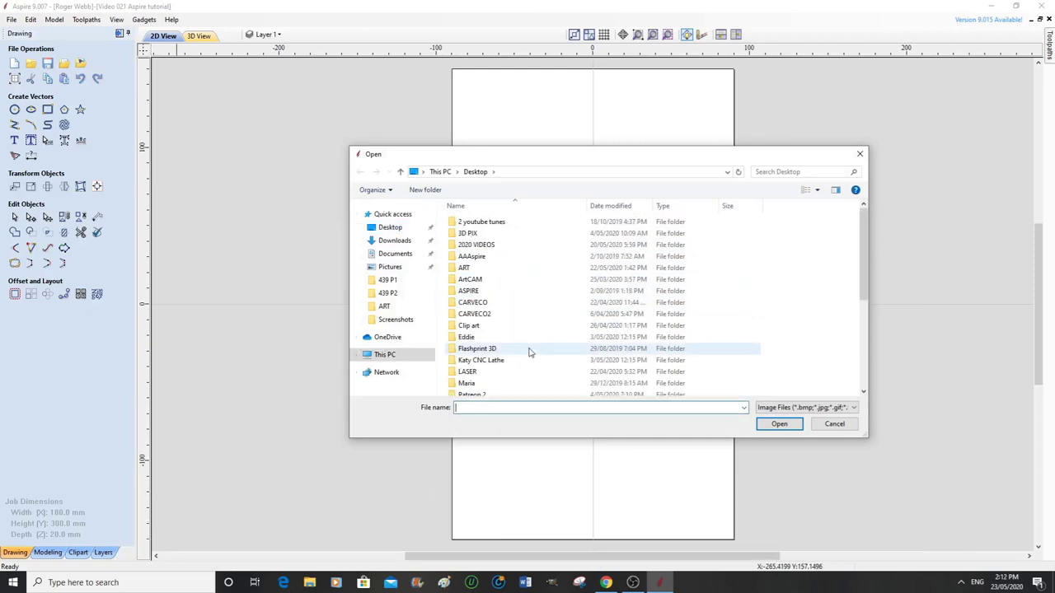
pyautogui.doubleClick(497, 309)
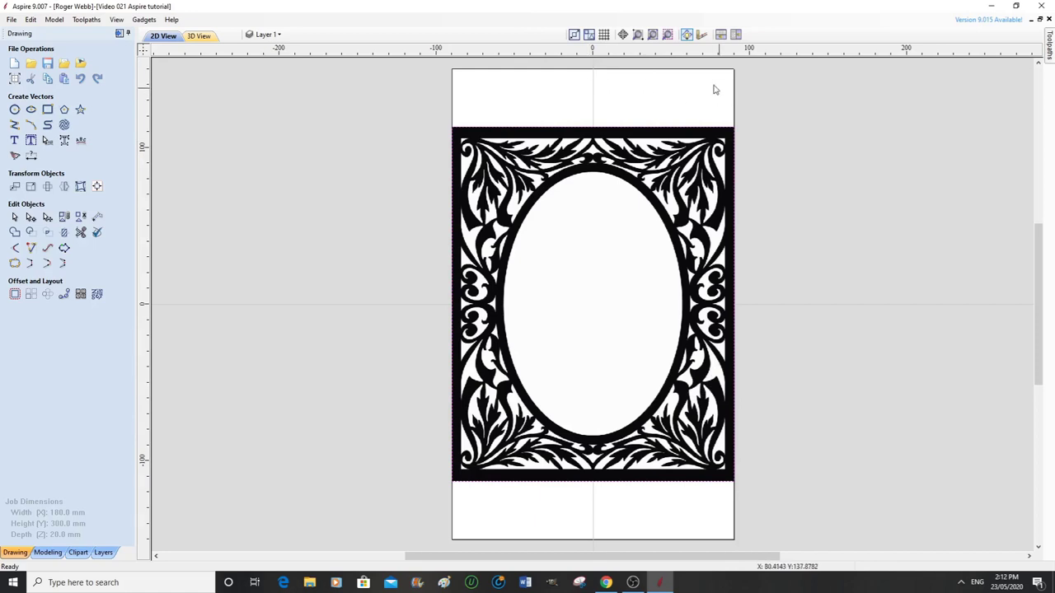
# Step: Resize the job to 400 x 510 mm at 20 mm thick, viewing it in inches before returning to millimetres
pyautogui.click(14, 79)
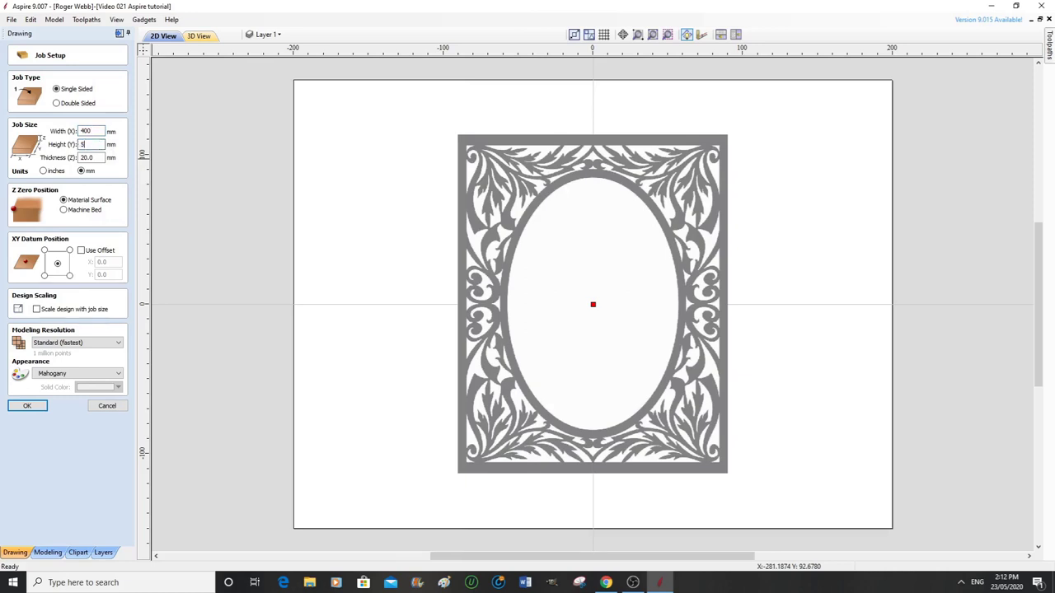
pyautogui.write('10')
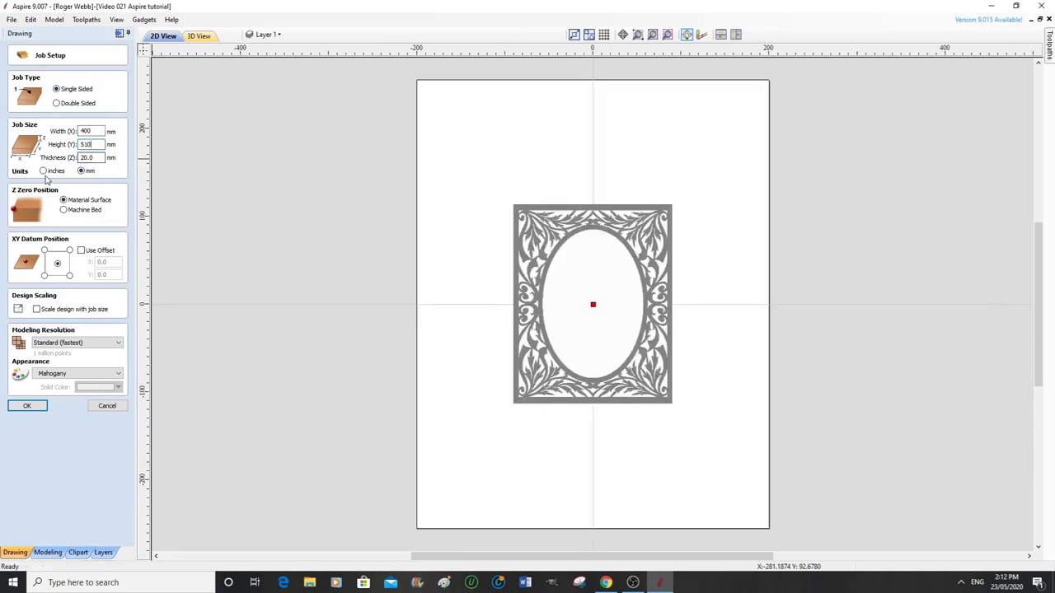
pyautogui.click(44, 171)
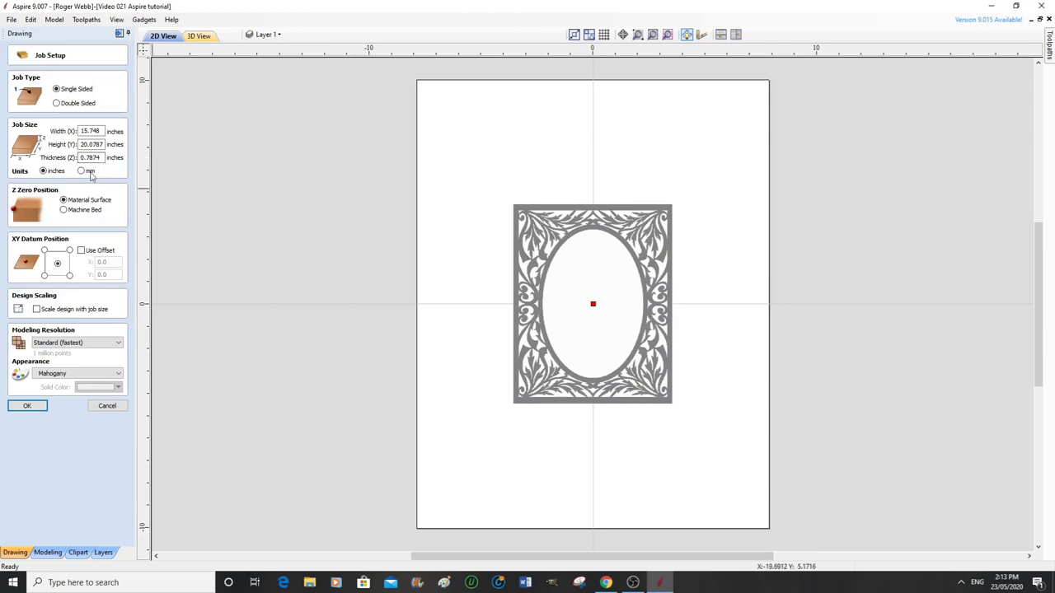
pyautogui.click(82, 172)
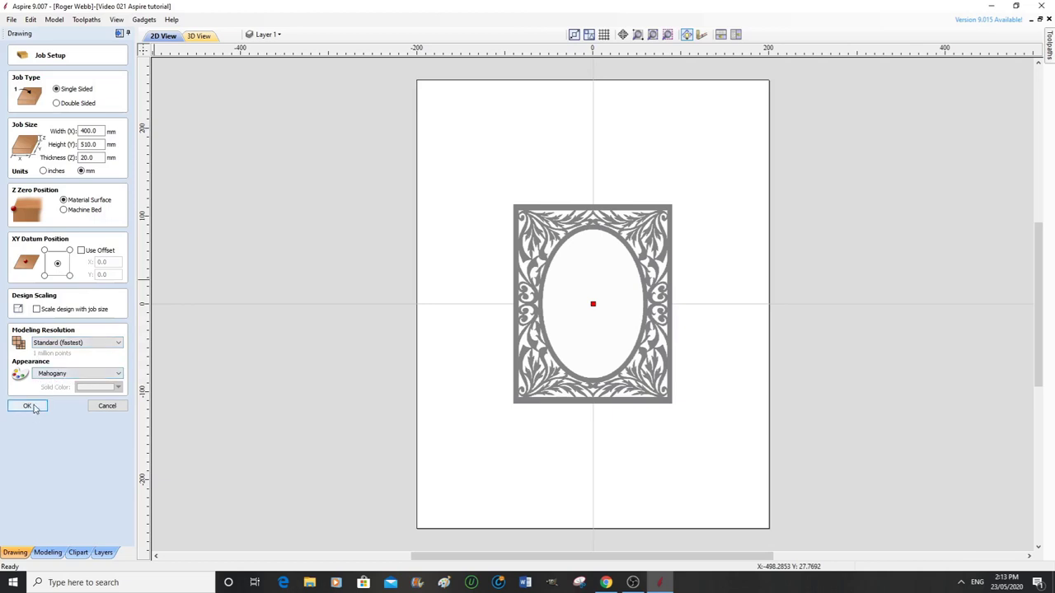
pyautogui.press('Return')
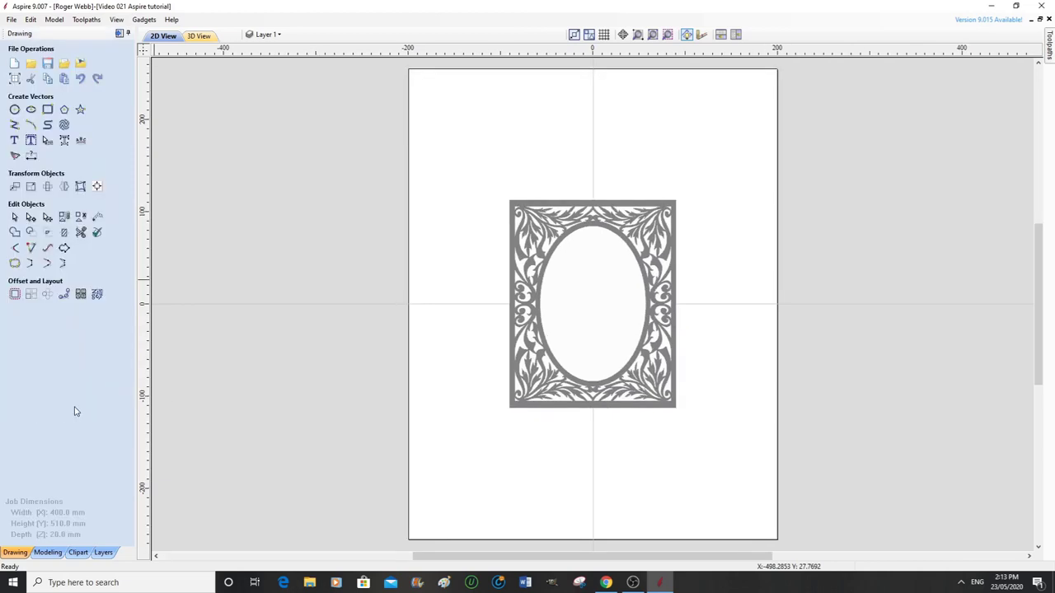
# Step: Stretch the frame bitmap by its corner handles to about 400 x 503 mm, filling the page
pyautogui.click(534, 225)
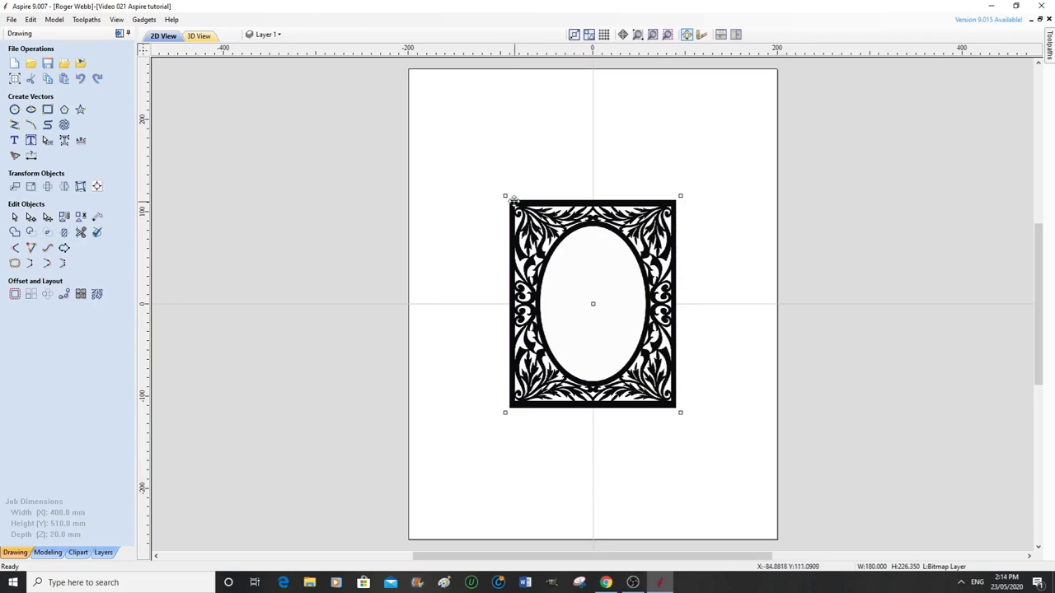
pyautogui.moveTo(503, 193); pyautogui.dragTo(405, 79)
pyautogui.moveTo(681, 413); pyautogui.dragTo(775, 530)
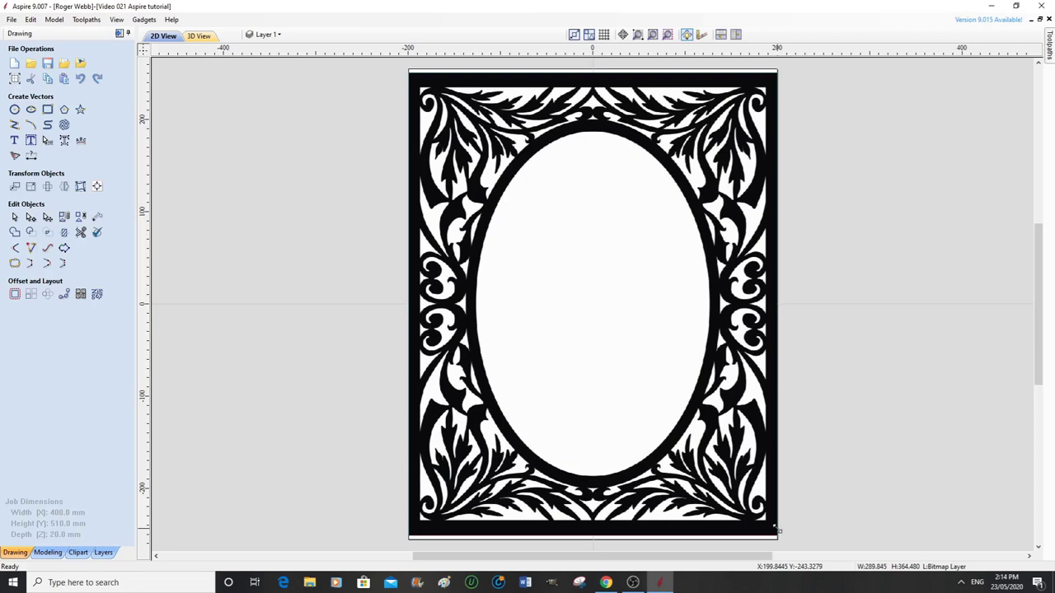
pyautogui.moveTo(775, 530); pyautogui.dragTo(781, 537)
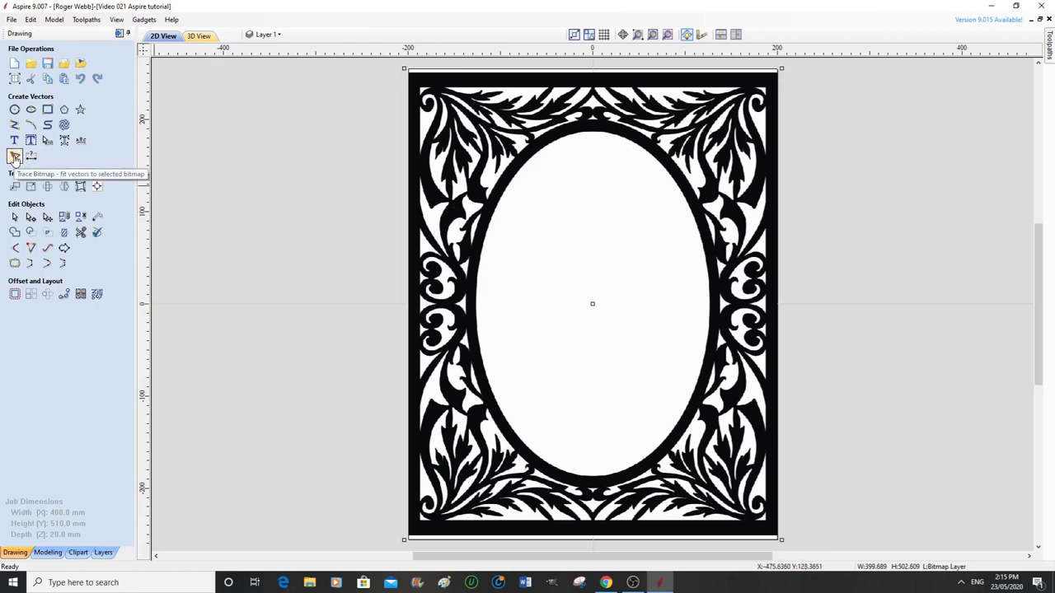
# Step: Trace the bitmap as Black/White vectors at 0.50 threshold, previewing before applying
pyautogui.click(15, 157)
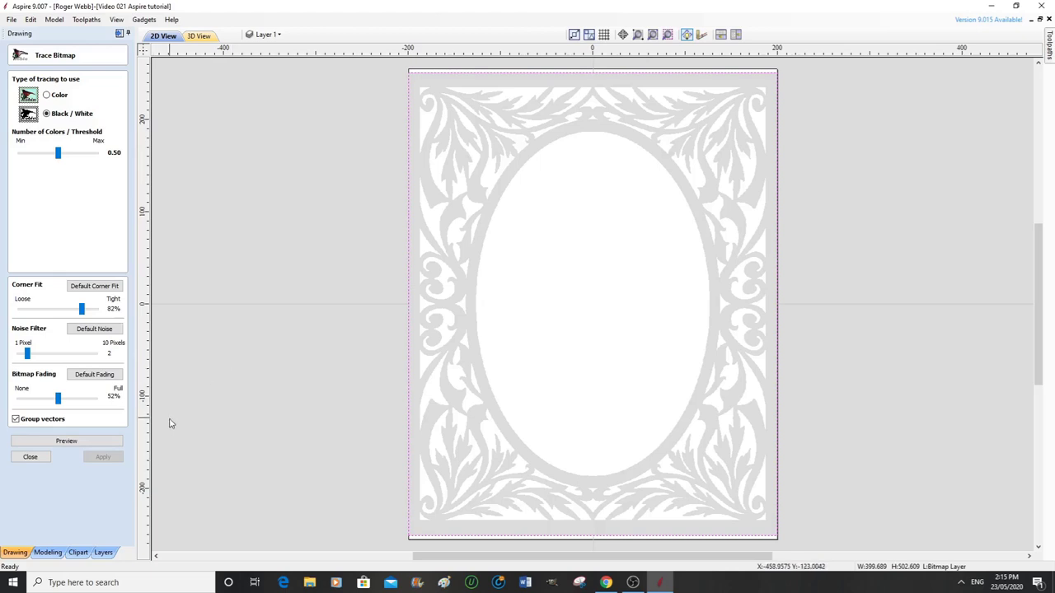
pyautogui.click(66, 442)
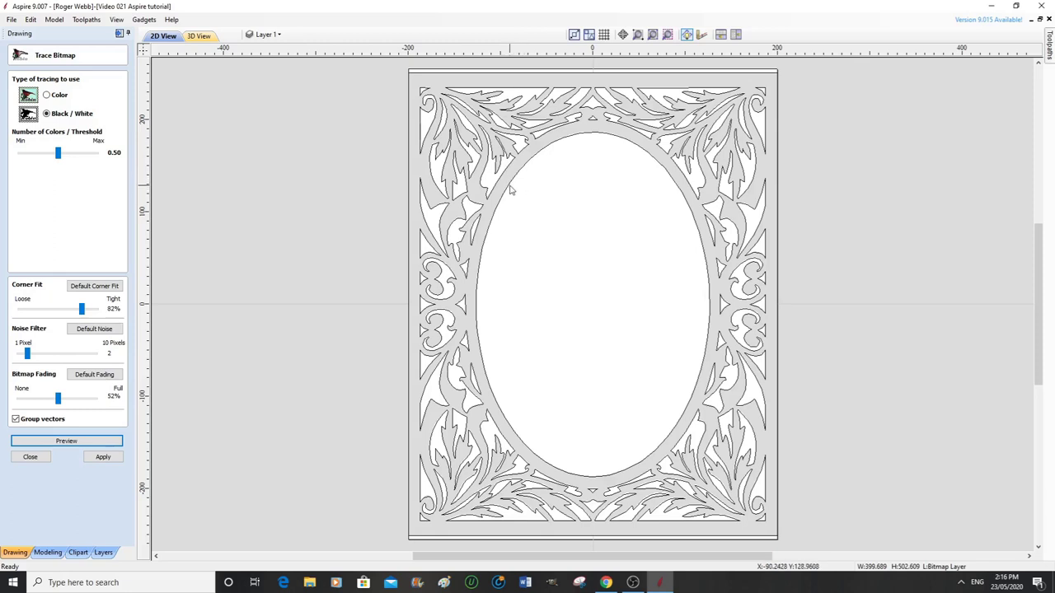
pyautogui.click(108, 459)
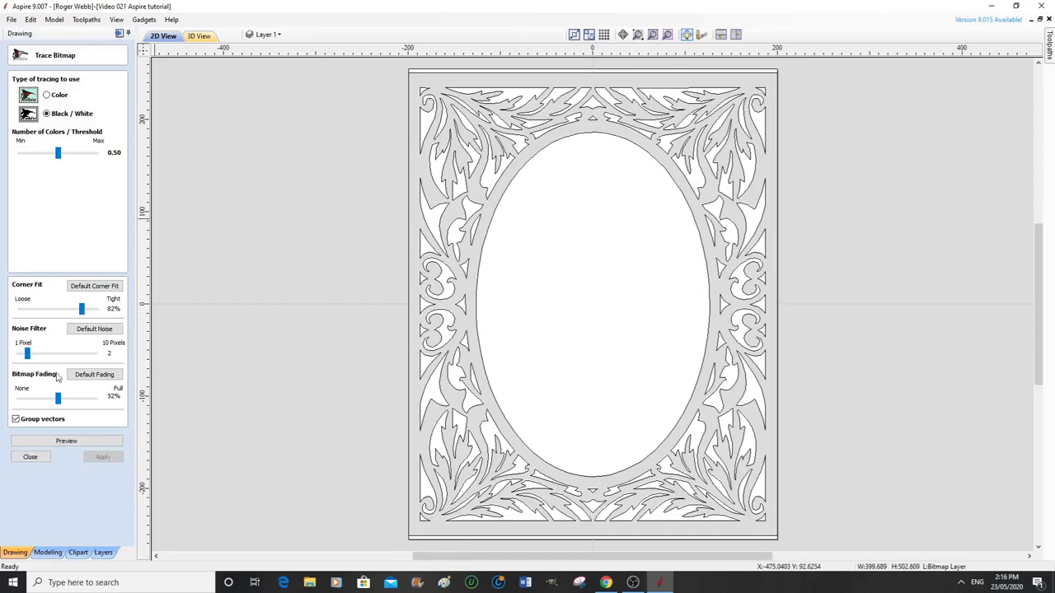
# Step: Close tracing, ungroup the traced frame vectors, and select the inner oval on its own
pyautogui.click(30, 459)
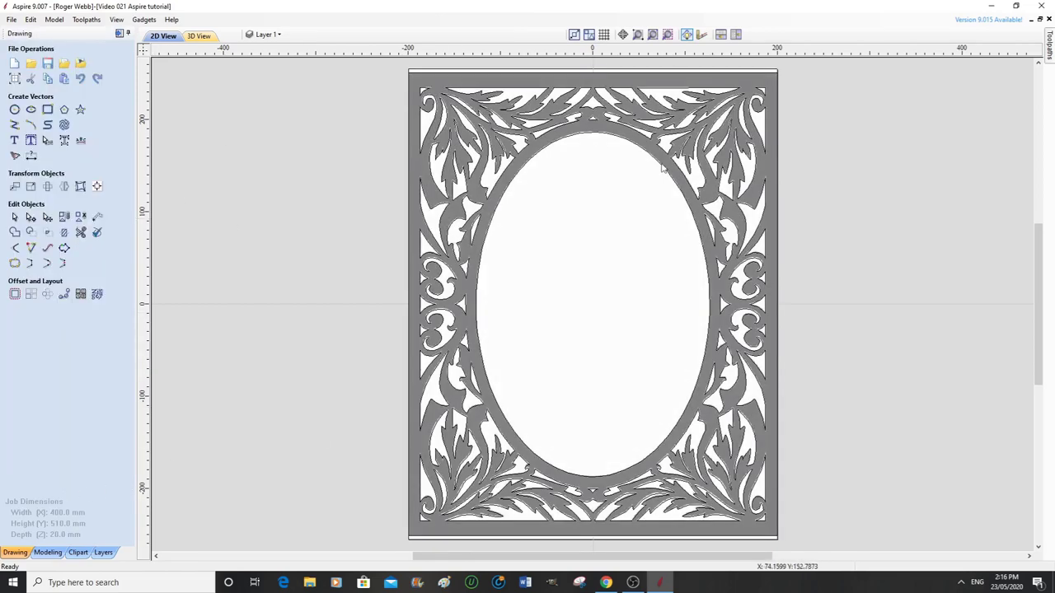
pyautogui.click(511, 188)
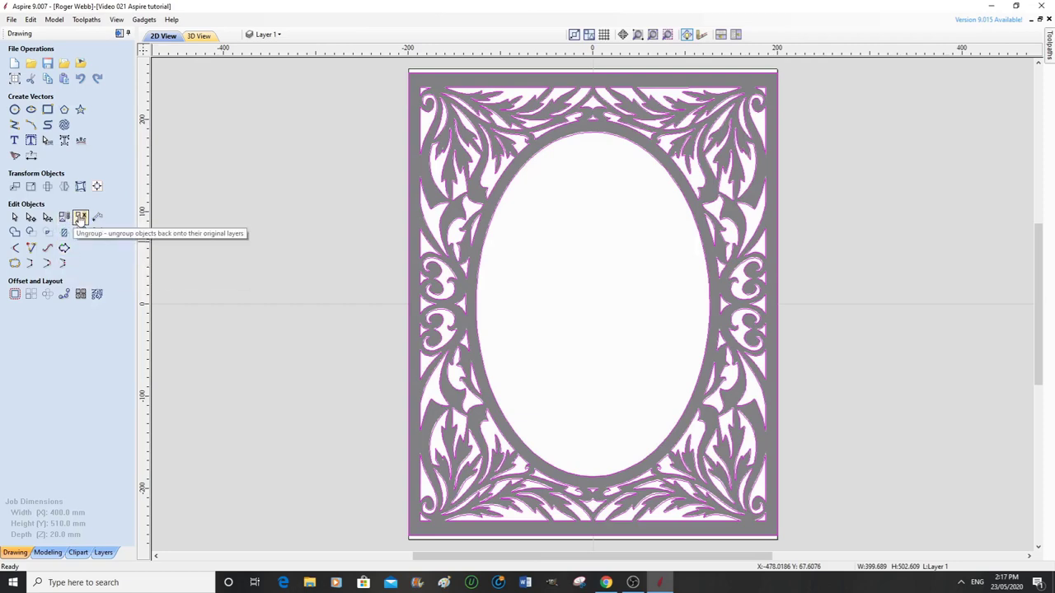
pyautogui.click(80, 218)
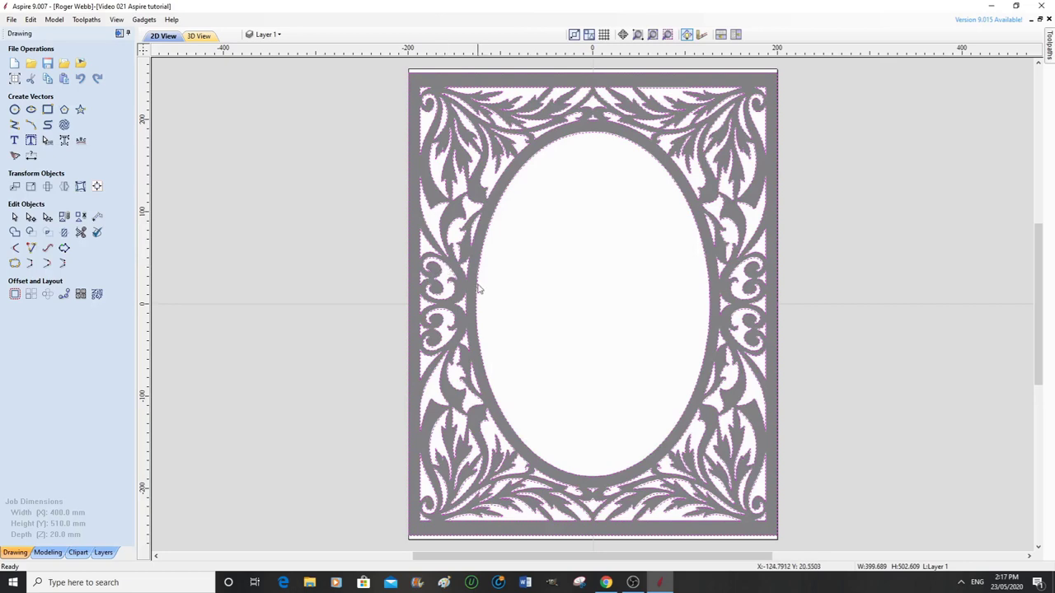
pyautogui.click(365, 262)
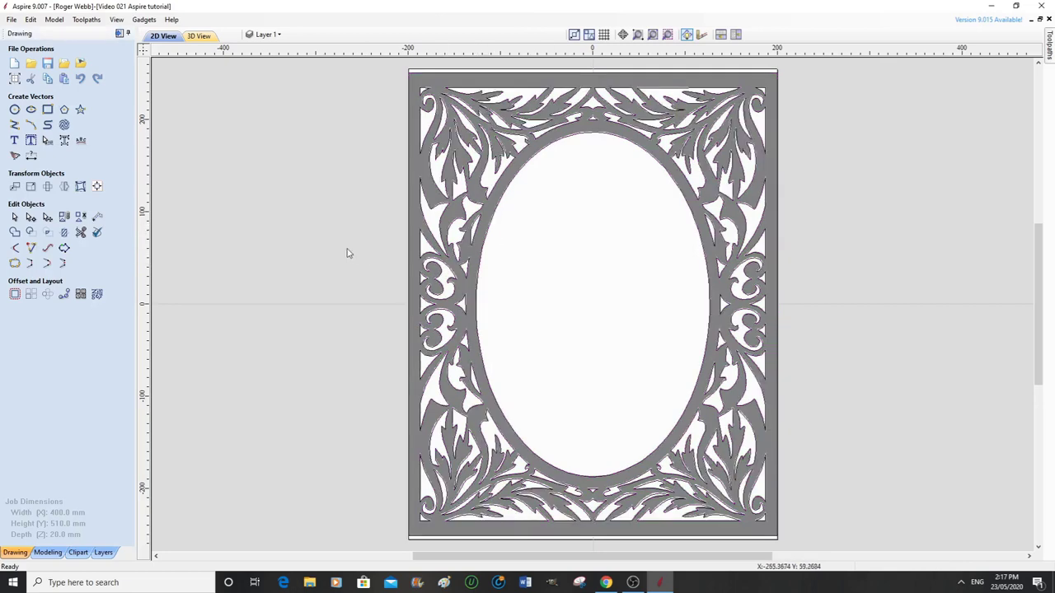
pyautogui.click(486, 242)
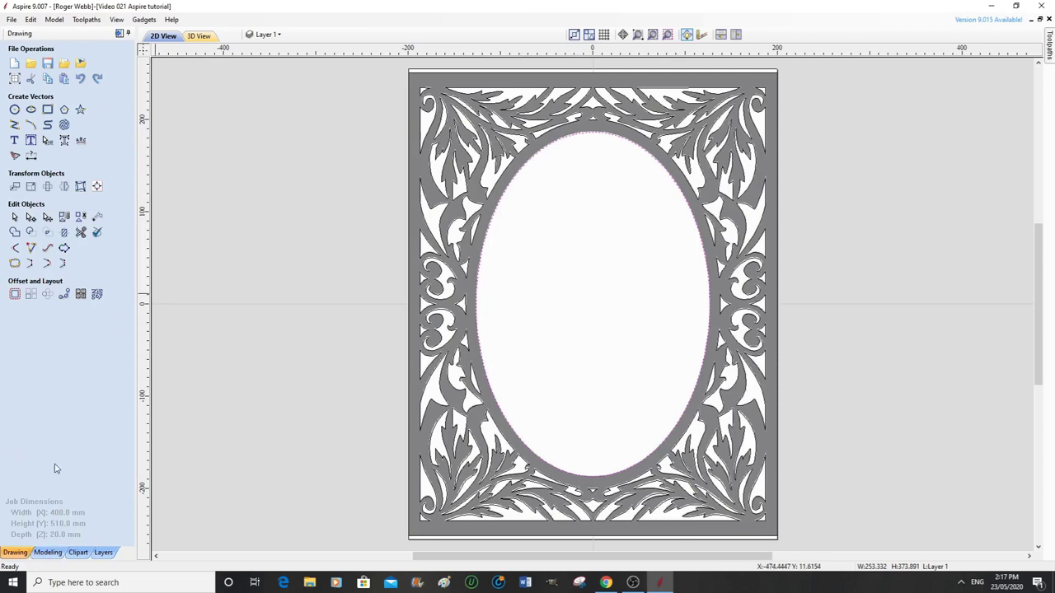
# Step: Offset the selected oval 5.0 mm inwards to make a second inner oval
pyautogui.click(15, 297)
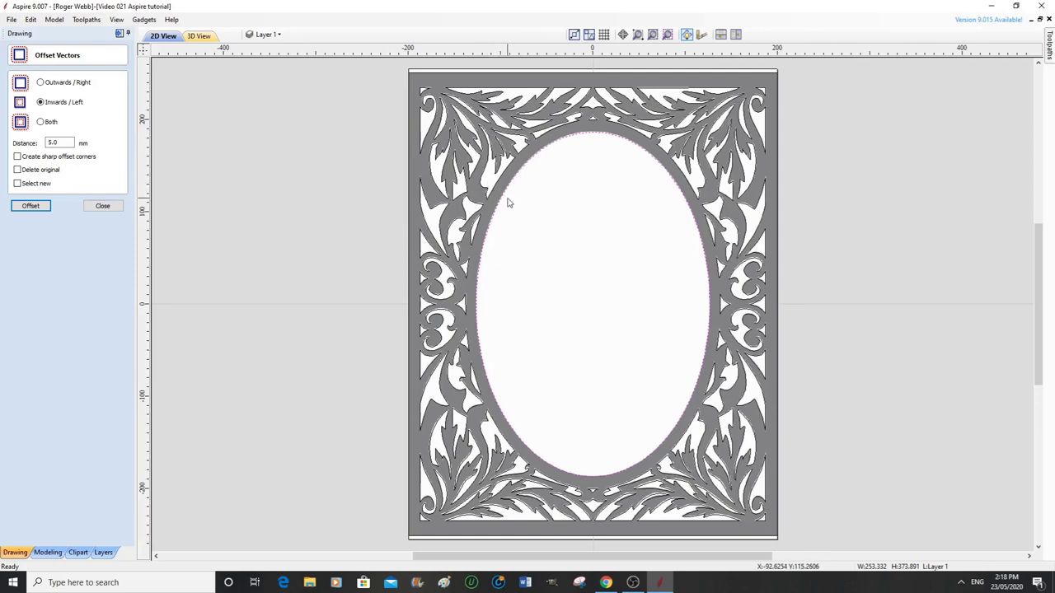
pyautogui.click(38, 207)
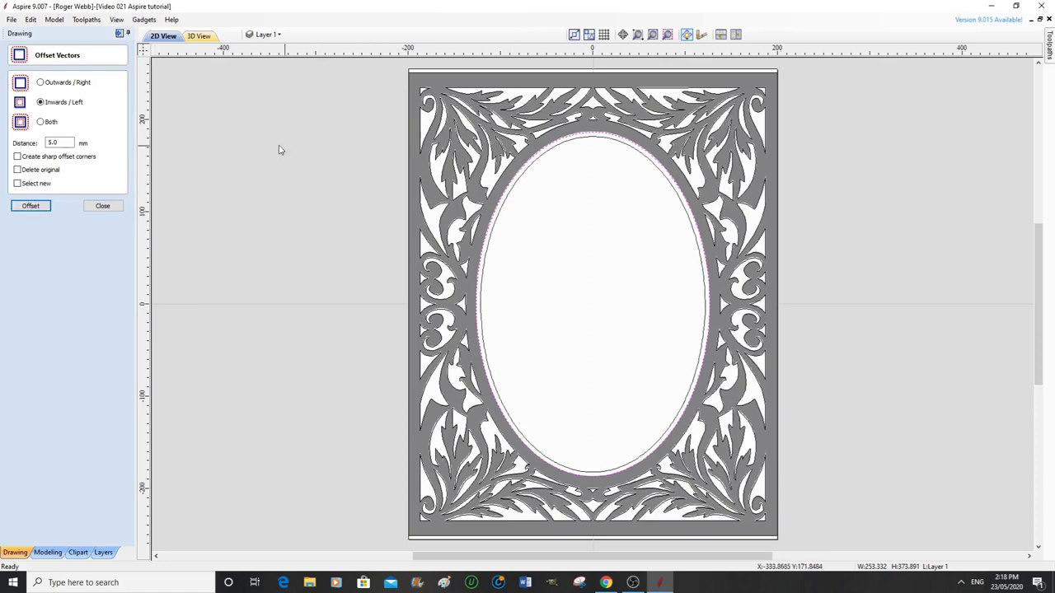
pyautogui.click(102, 206)
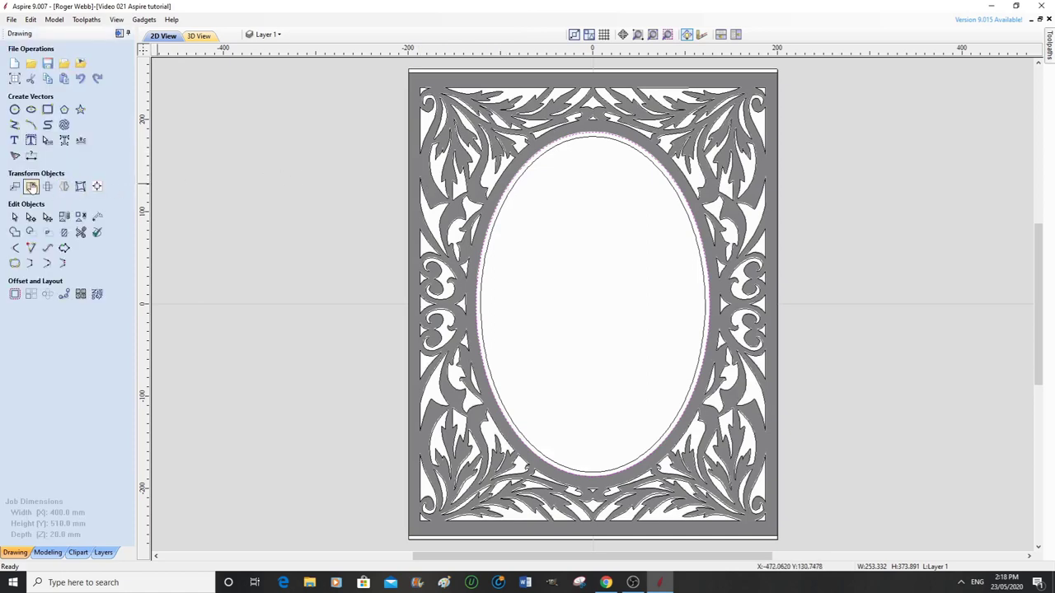
# Step: Offset the oval 10.0 mm Outwards/Right, then clear the selection
pyautogui.click(15, 294)
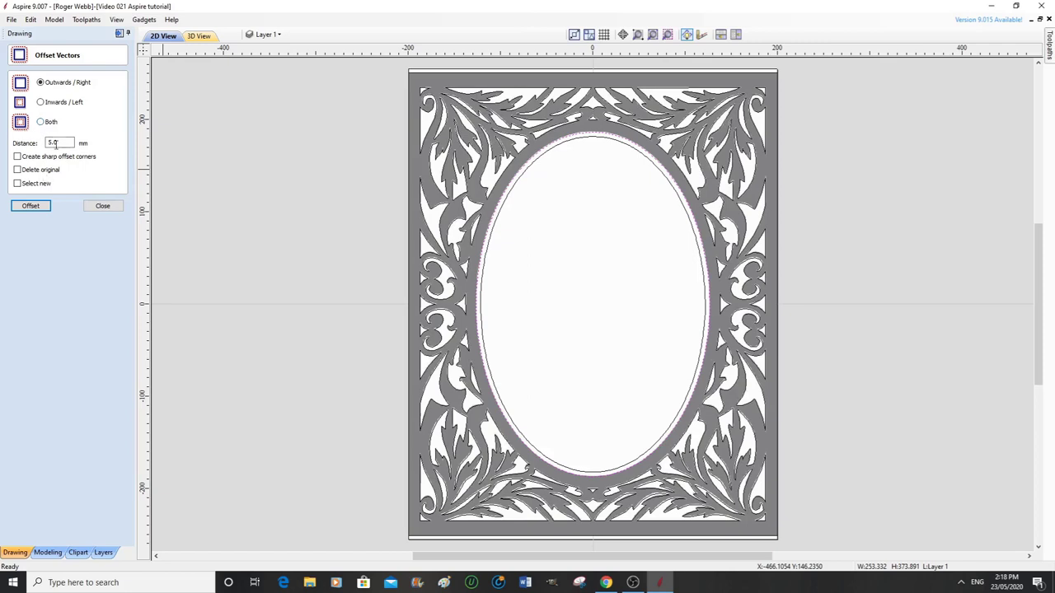
pyautogui.click(51, 143)
pyautogui.write('10')
pyautogui.click(33, 208)
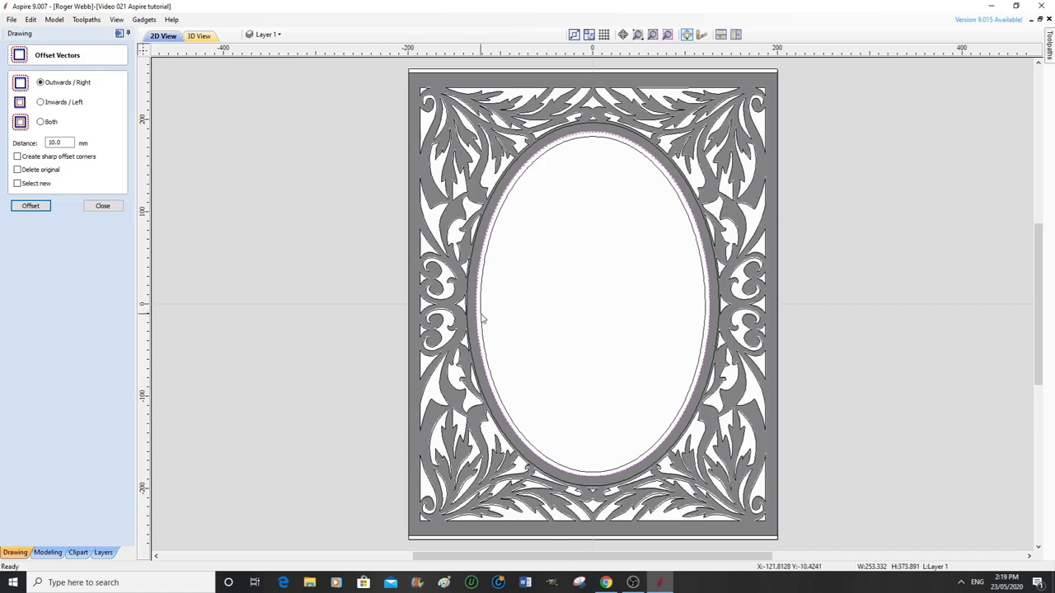
pyautogui.click(368, 329)
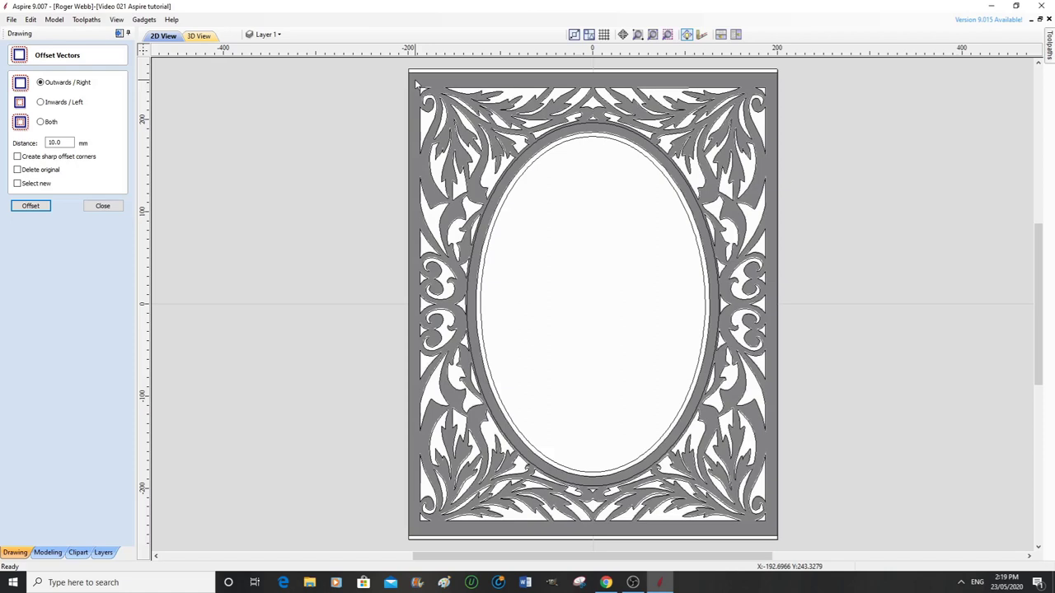
# Step: Select all frame vectors except the three oval lines, and close Offset Vectors
pyautogui.moveTo(416, 83); pyautogui.dragTo(772, 532)
pyautogui.moveTo(773, 532); pyautogui.dragTo(770, 534)
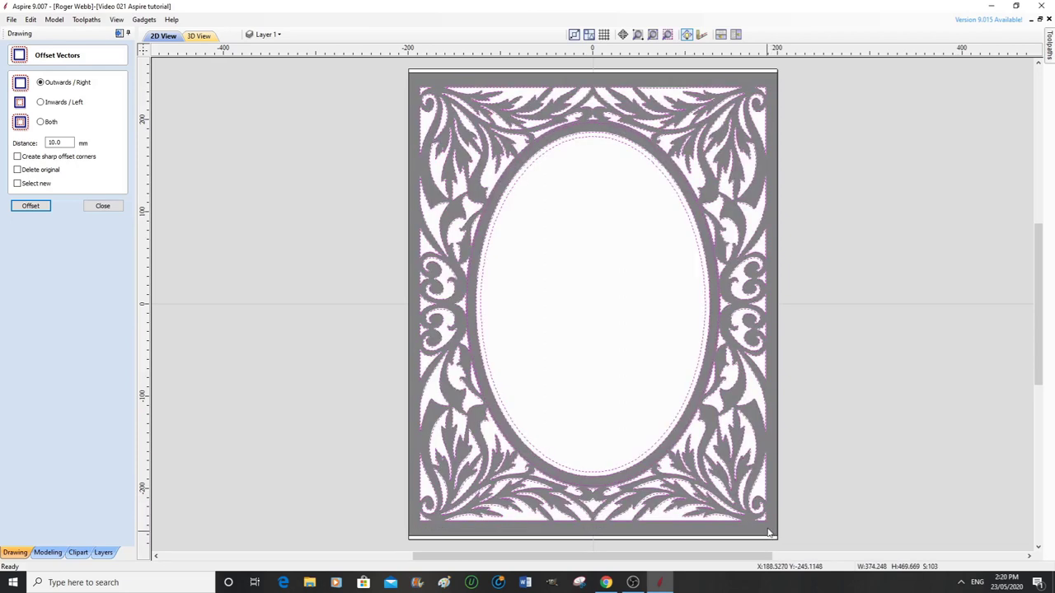
pyautogui.keyDown('shift'); pyautogui.click(498, 210); pyautogui.keyUp('shift')
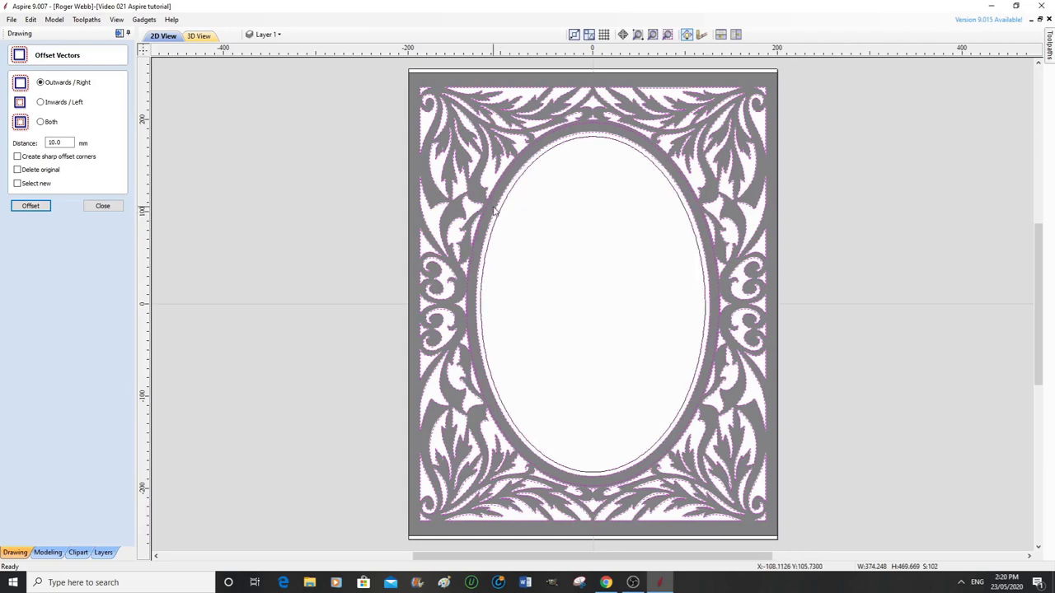
pyautogui.keyDown('shift'); pyautogui.click(489, 208); pyautogui.keyUp('shift')
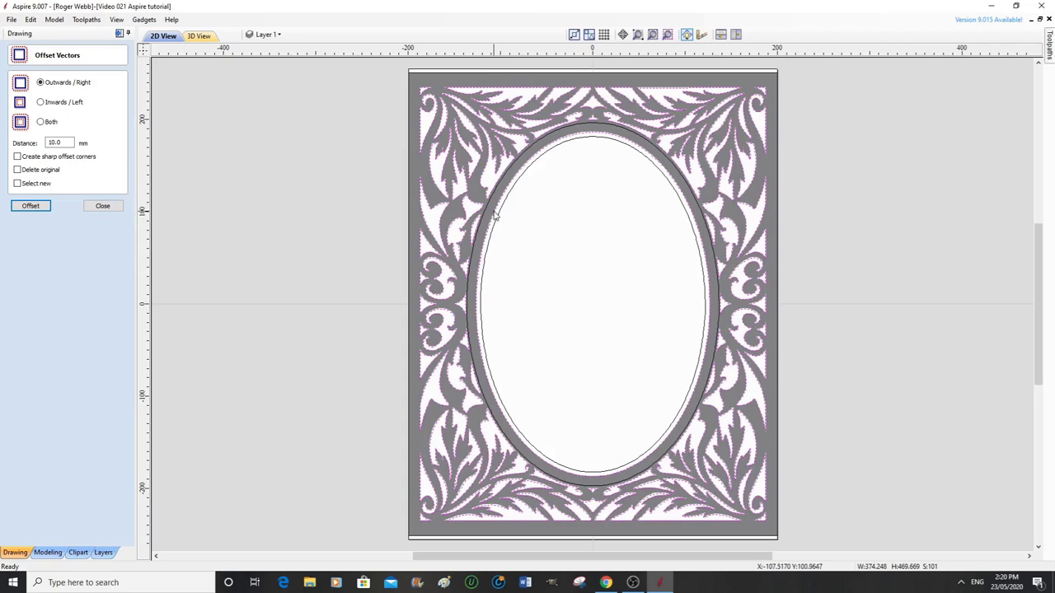
pyautogui.keyDown('shift'); pyautogui.click(528, 239); pyautogui.keyUp('shift')
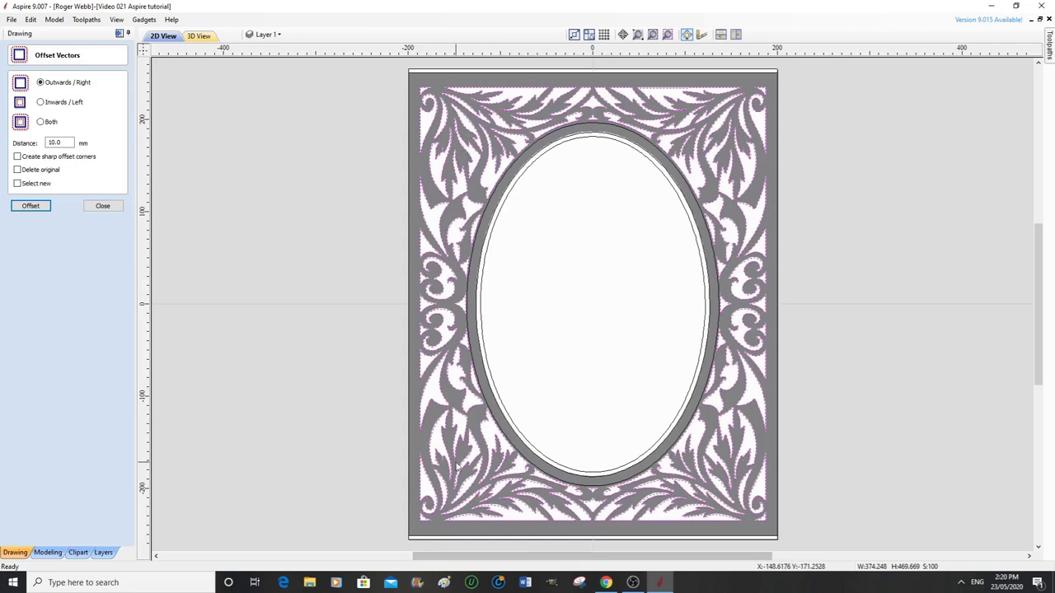
pyautogui.click(103, 207)
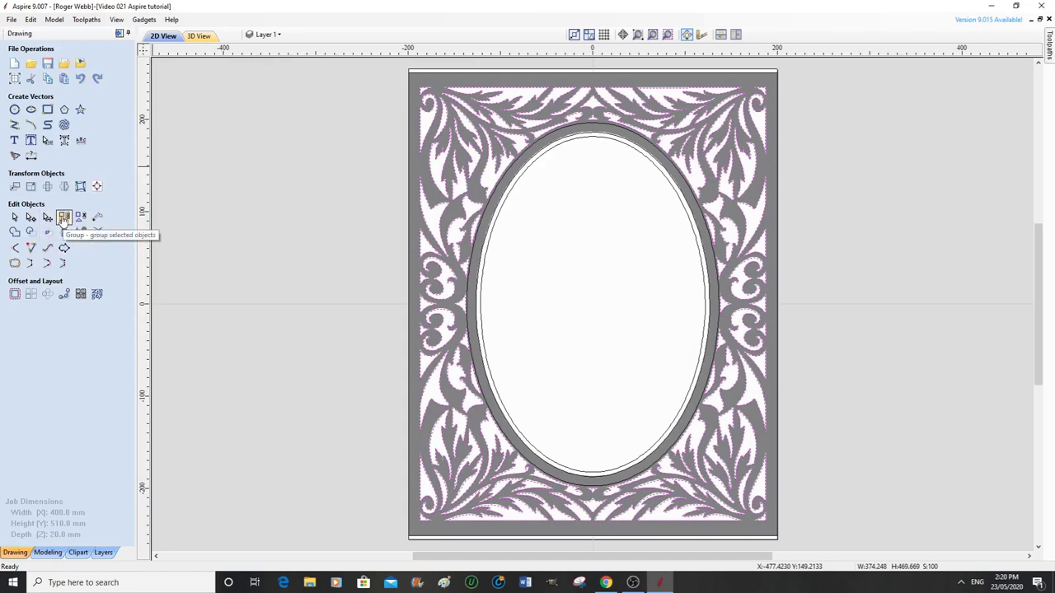
# Step: Group the selected leaf carving vectors and confirm they select as one group
pyautogui.click(64, 218)
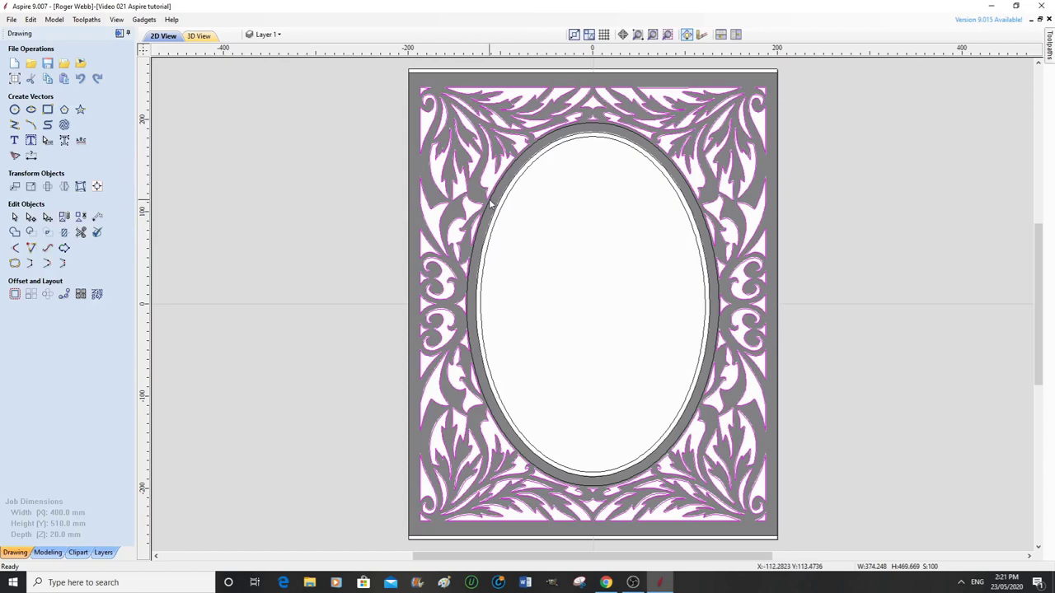
pyautogui.click(382, 245)
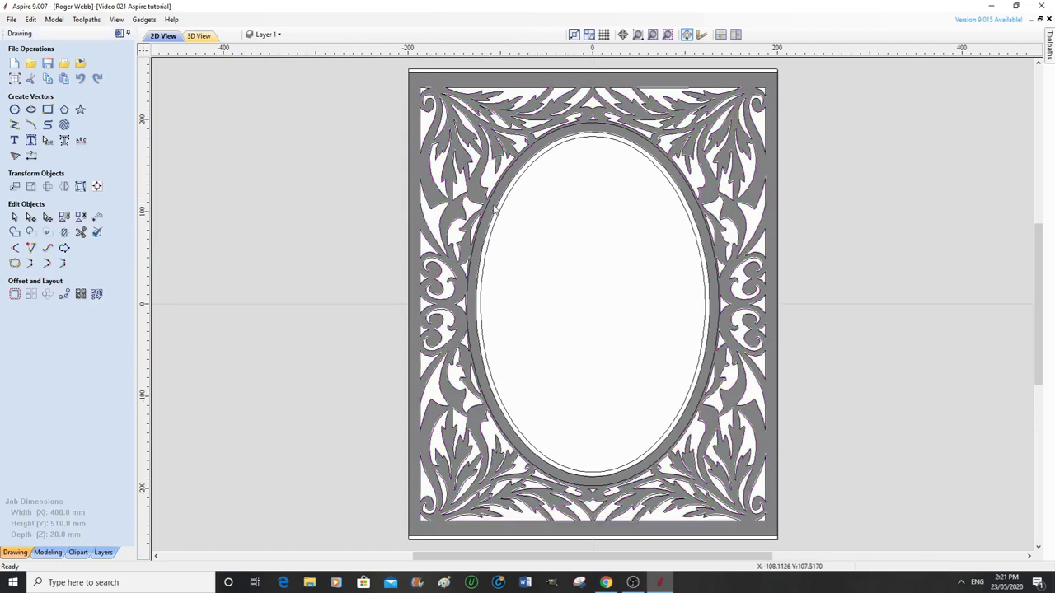
pyautogui.click(491, 203)
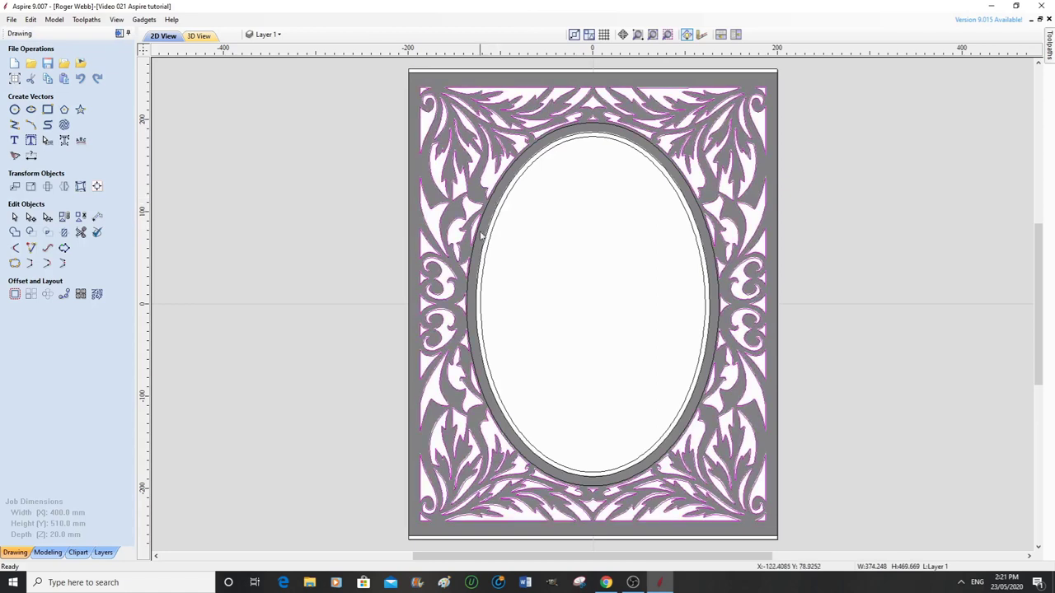
pyautogui.click(304, 248)
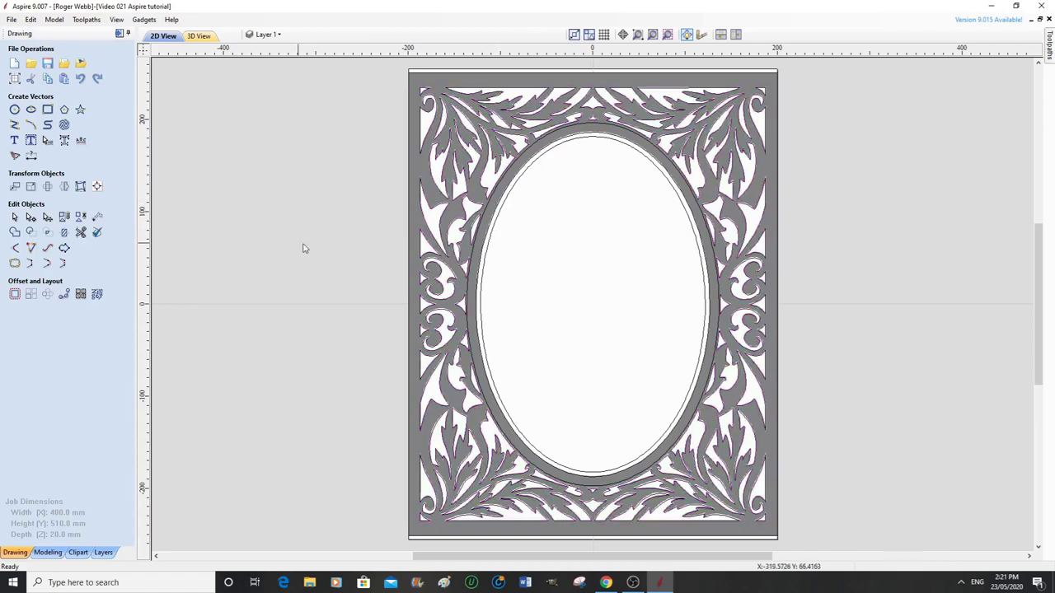
pyautogui.click(487, 213)
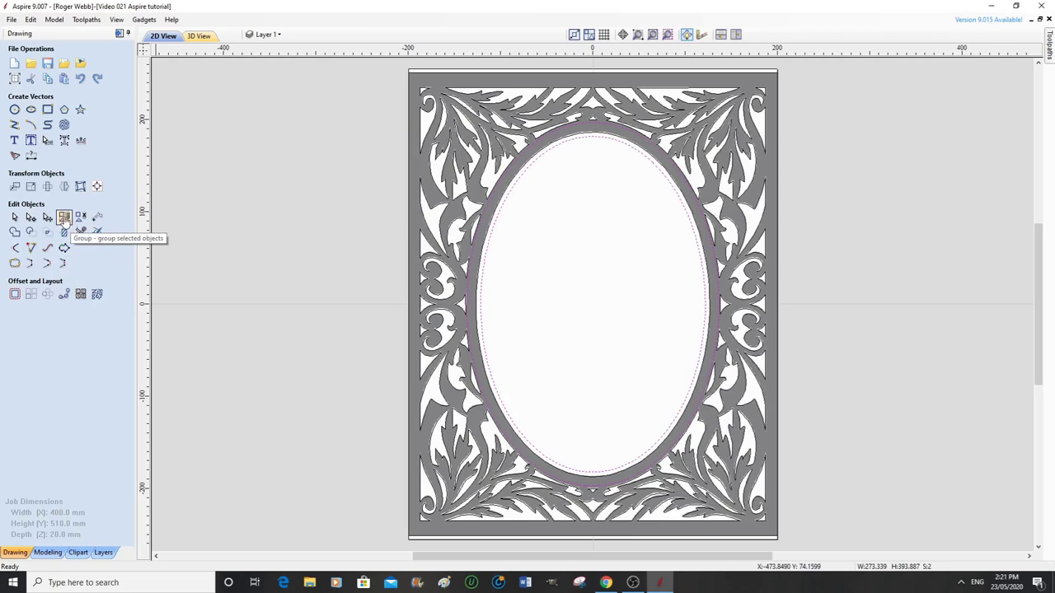
# Step: Group the oval border vectors, then check the leaf group, oval group, inner oval and outer border select separately
pyautogui.click(64, 218)
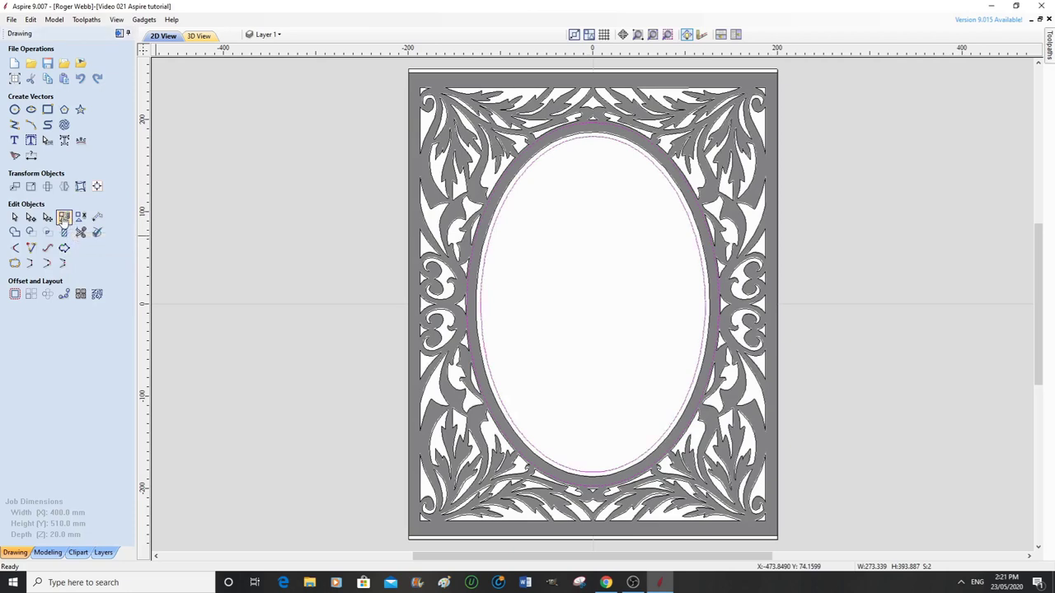
pyautogui.click(840, 259)
pyautogui.click(824, 199)
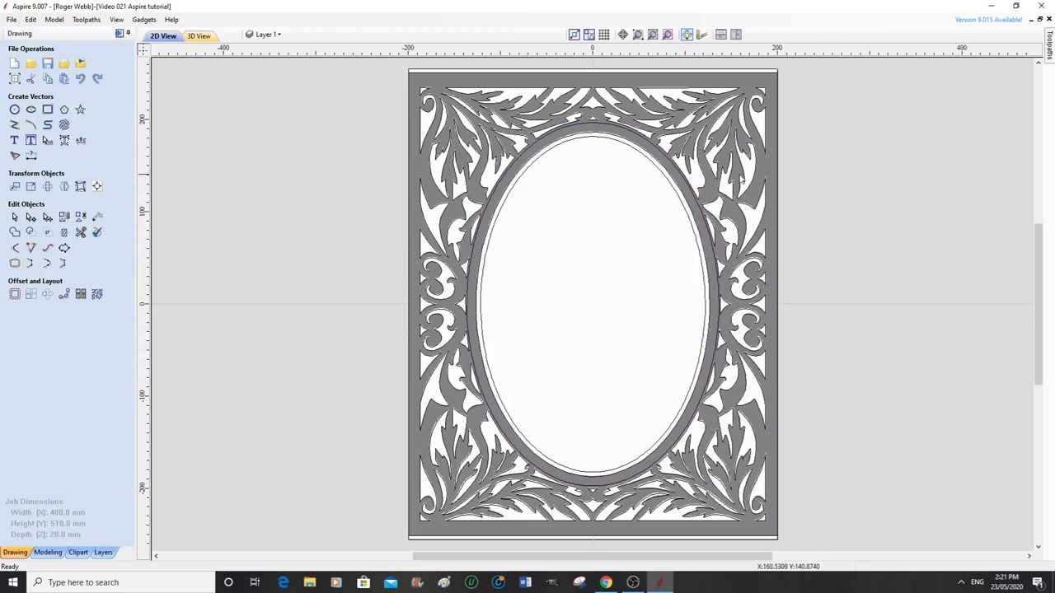
pyautogui.click(742, 171)
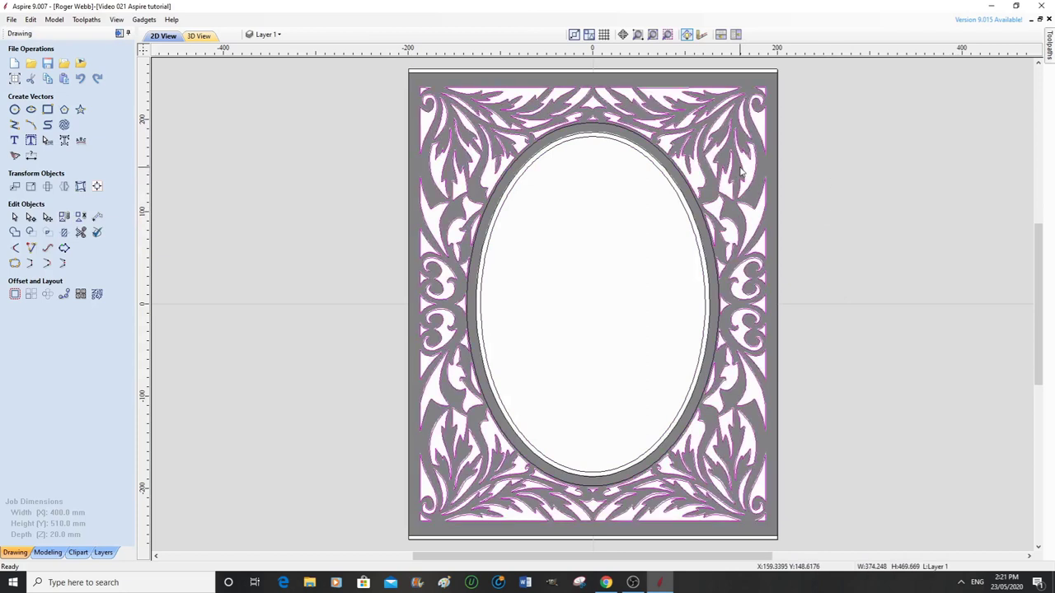
pyautogui.click(690, 217)
pyautogui.click(685, 215)
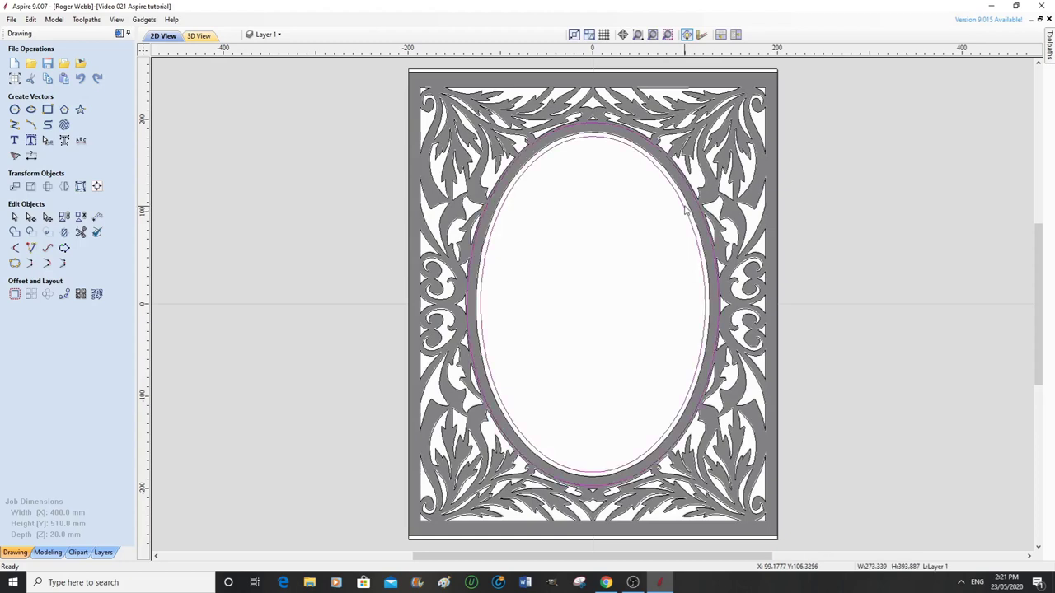
pyautogui.click(879, 205)
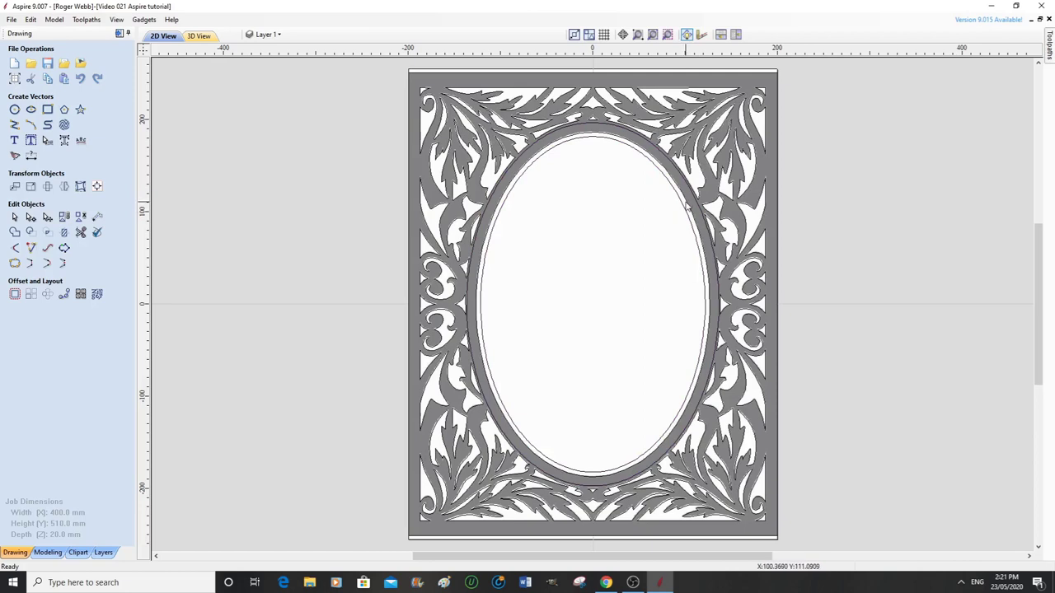
pyautogui.click(687, 207)
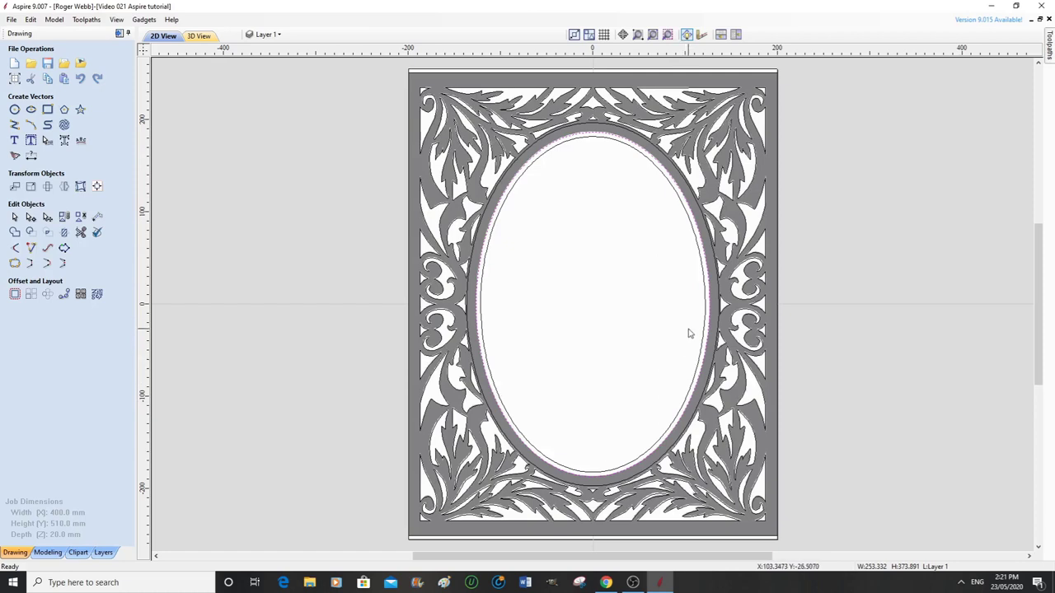
pyautogui.click(778, 250)
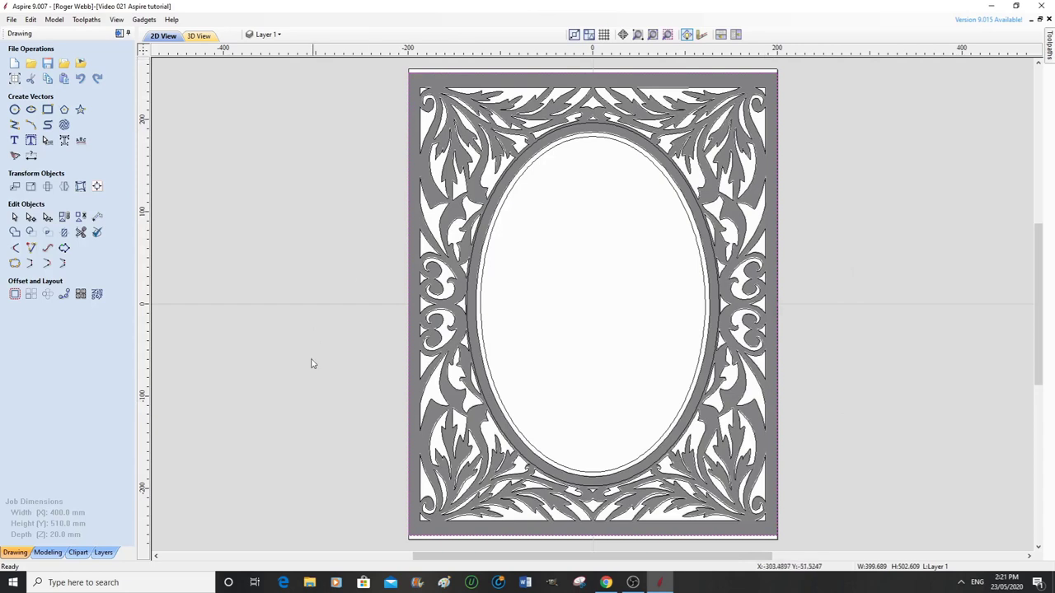
pyautogui.click(822, 243)
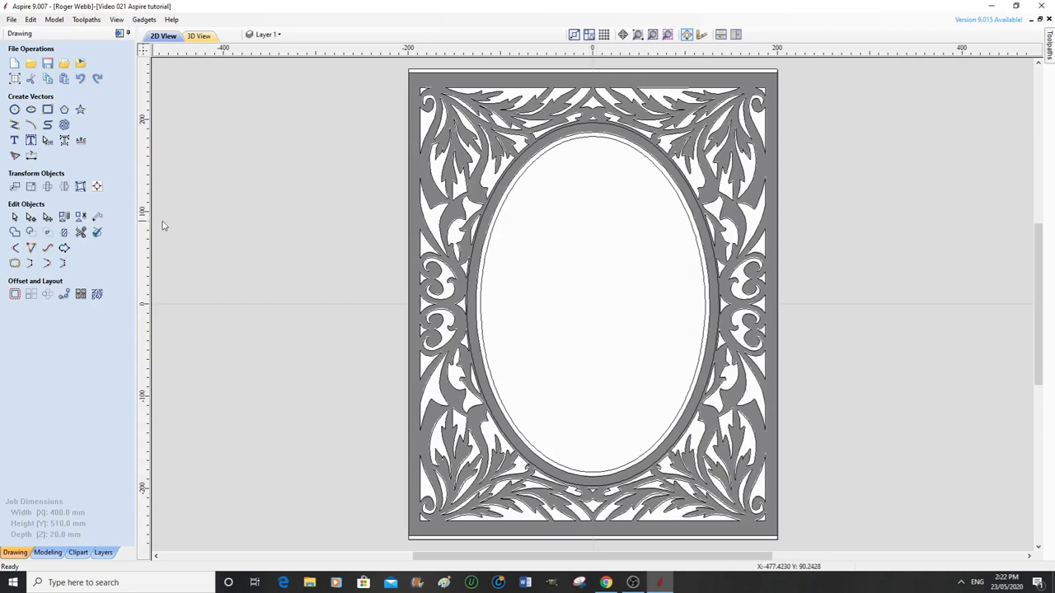
# Step: Draw a 6 mm diameter circle centred precisely at X 0, Y 0 inside the oval
pyautogui.click(14, 109)
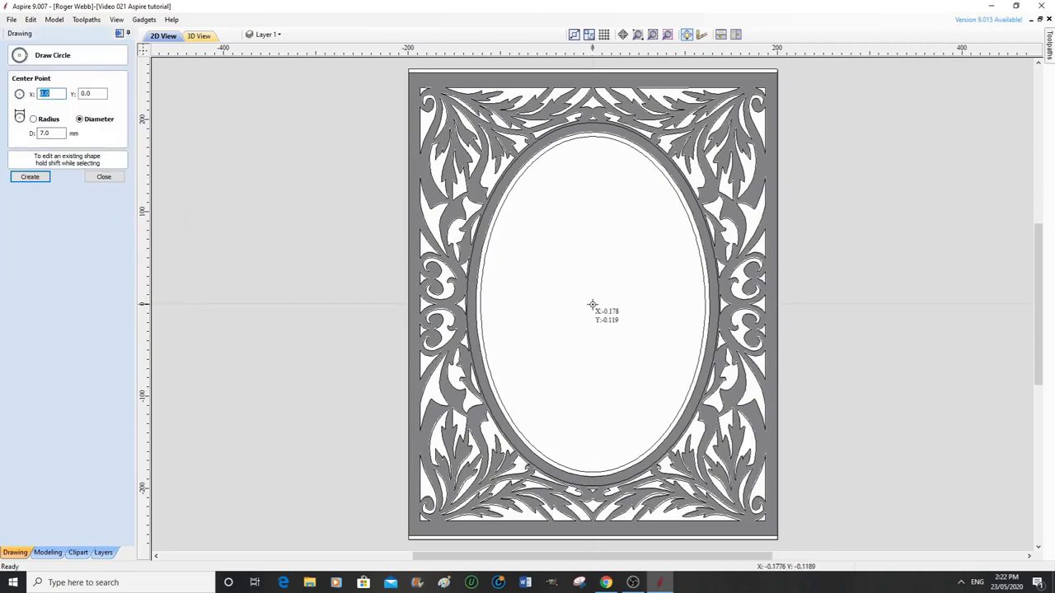
pyautogui.click(591, 305)
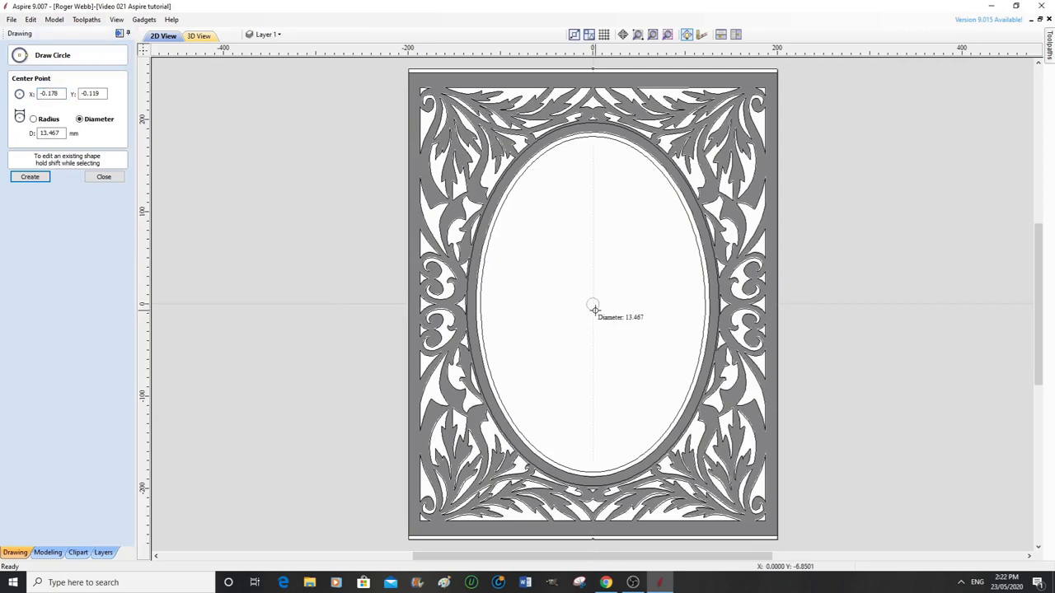
pyautogui.click(594, 308)
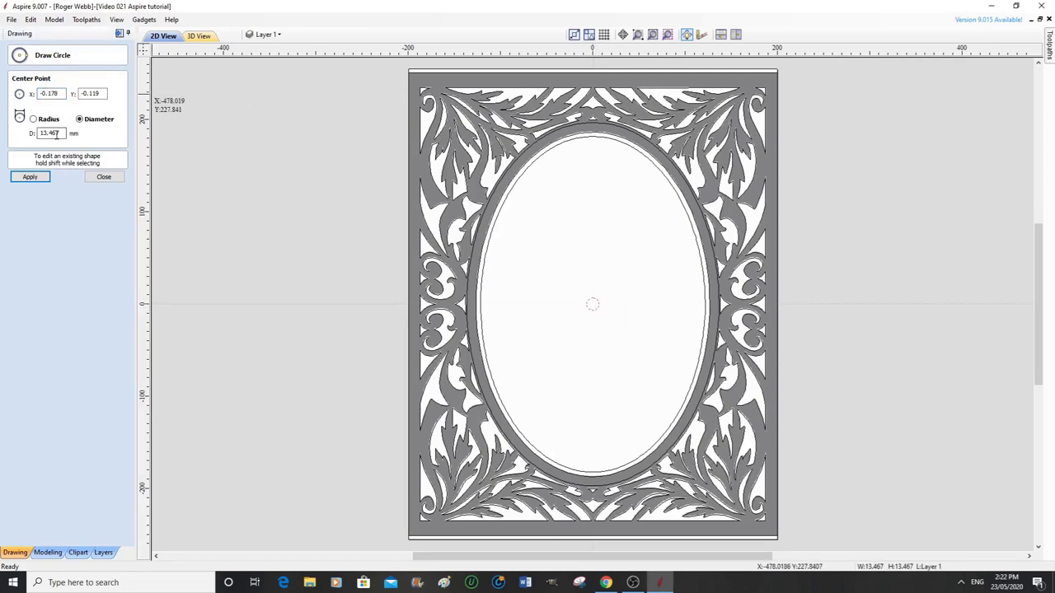
pyautogui.click(55, 93)
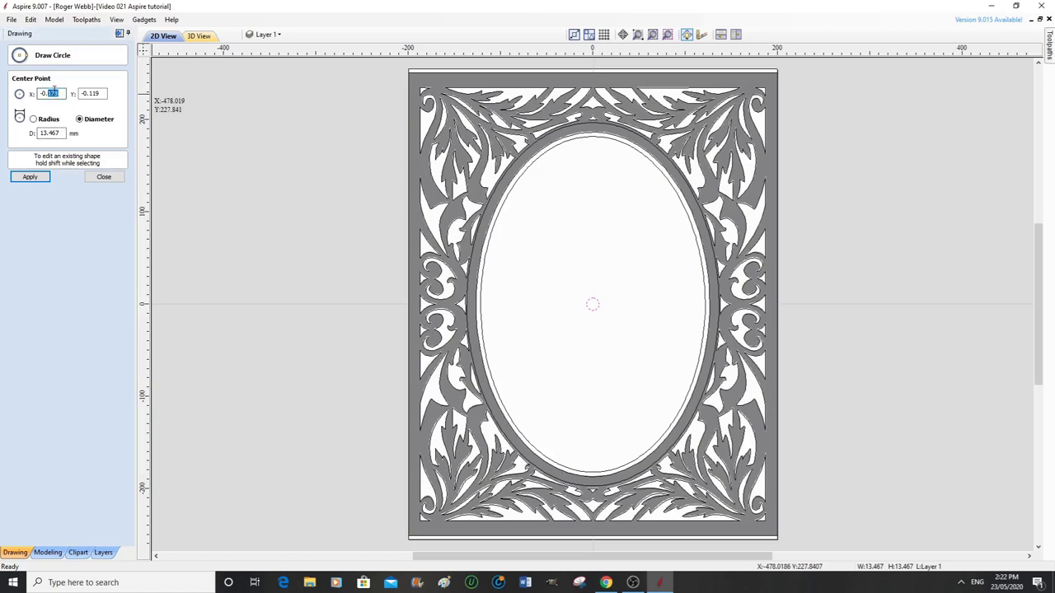
pyautogui.click(92, 94)
pyautogui.moveTo(62, 131); pyautogui.dragTo(46, 133)
pyautogui.write('6')
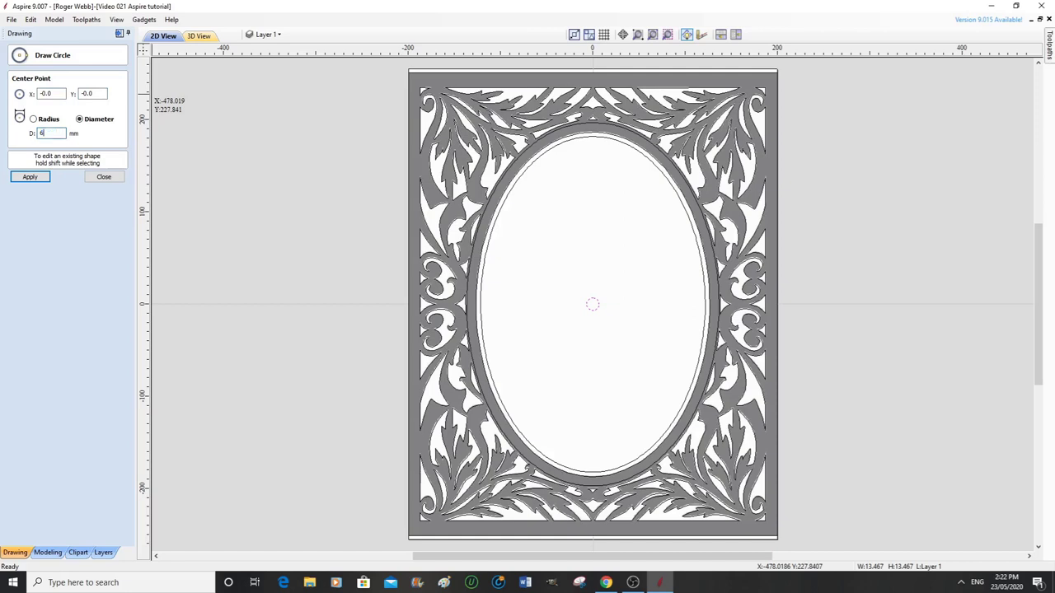
pyautogui.click(39, 178)
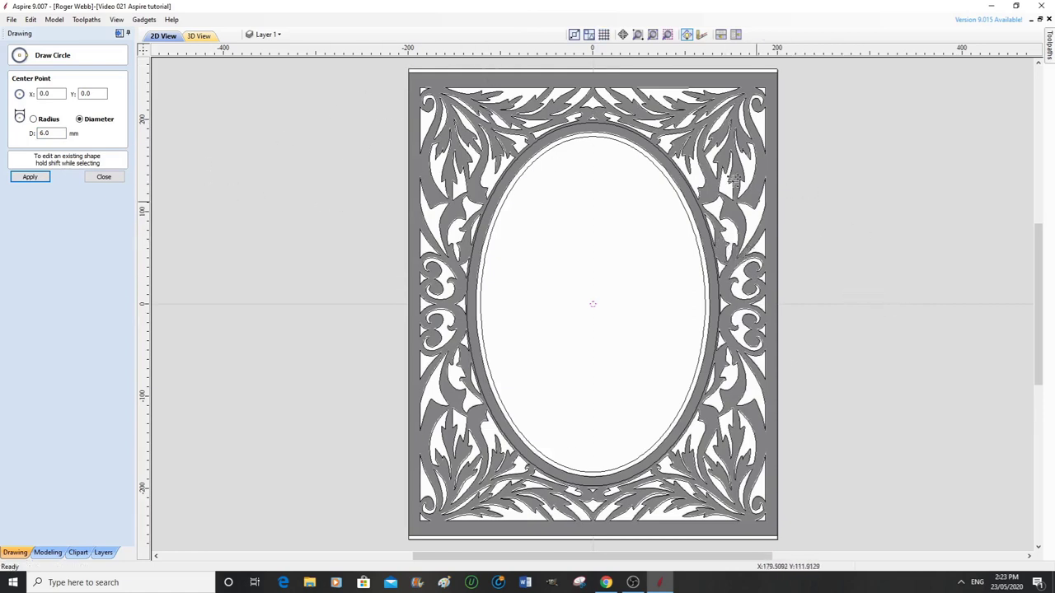
pyautogui.click(104, 177)
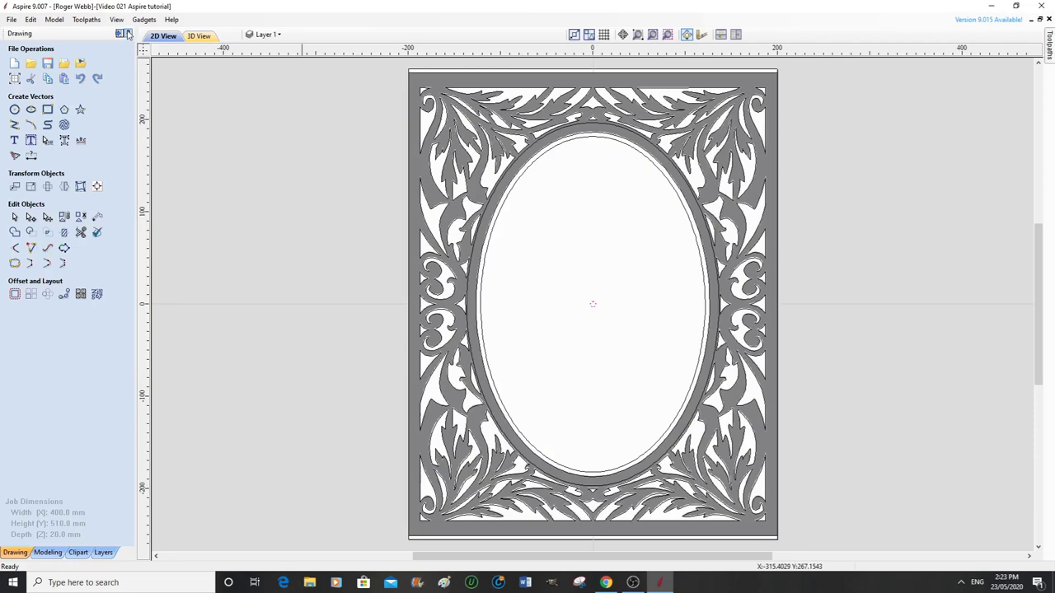
# Step: Create a new V-Carve/Engraving toolpath using the V-Bit (90 deg 32 mm) from the Tool Database
pyautogui.click(118, 34)
pyautogui.click(119, 34)
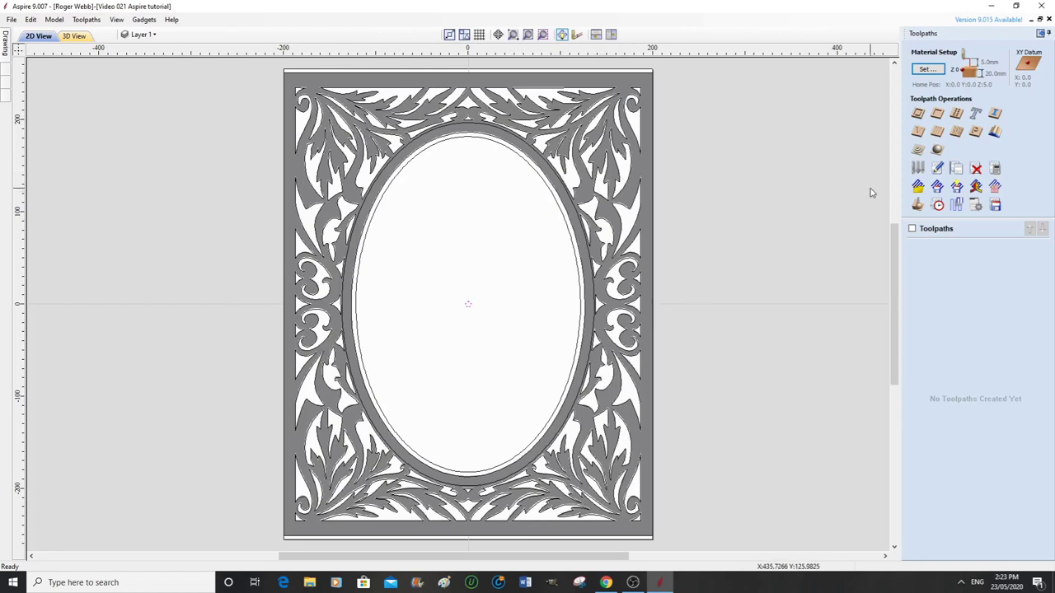
pyautogui.click(919, 132)
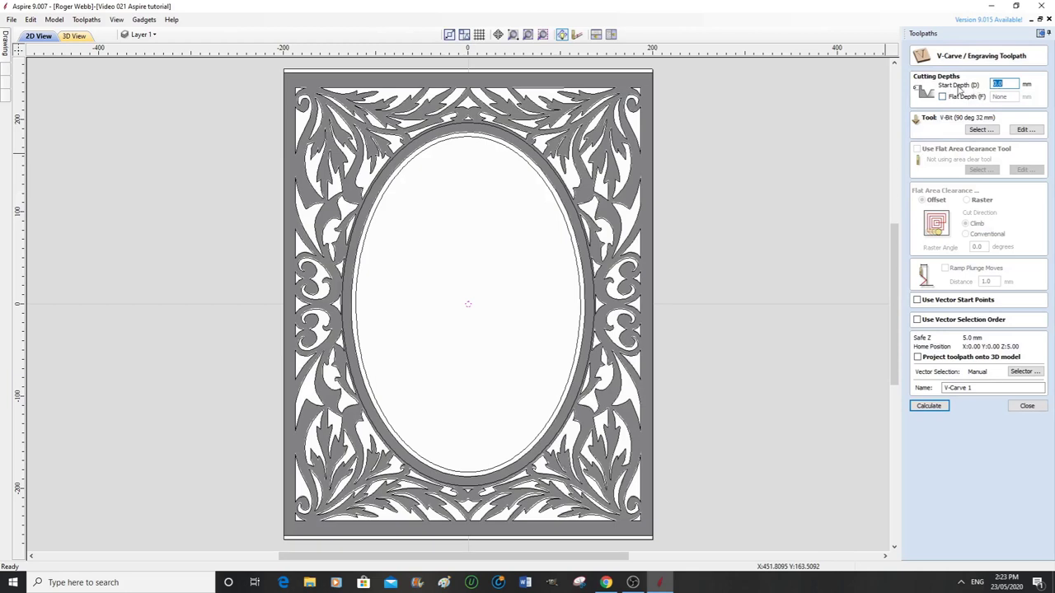
pyautogui.click(982, 130)
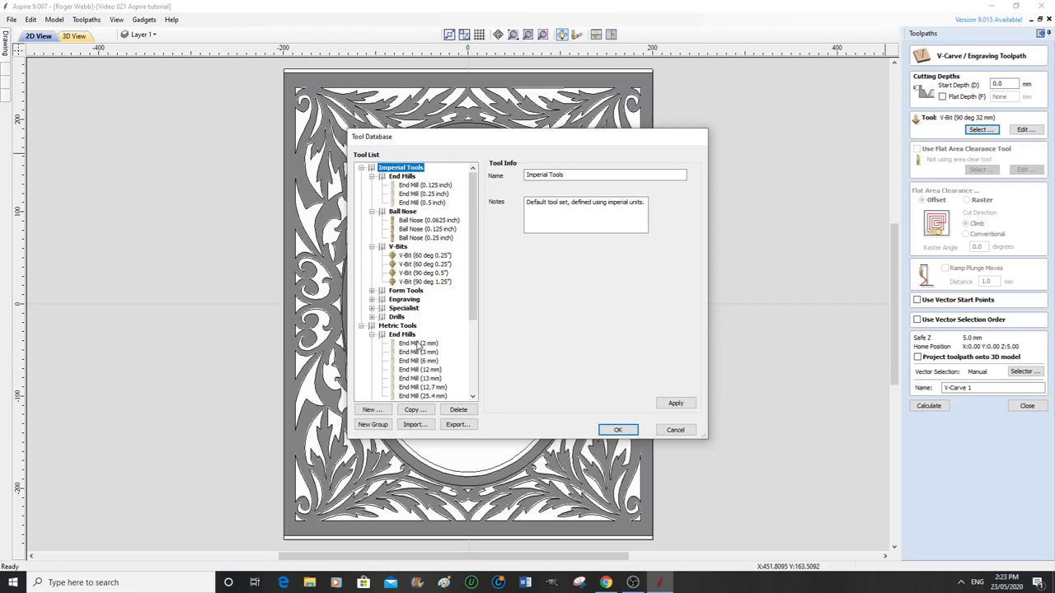
pyautogui.scroll(-3, 418, 351)
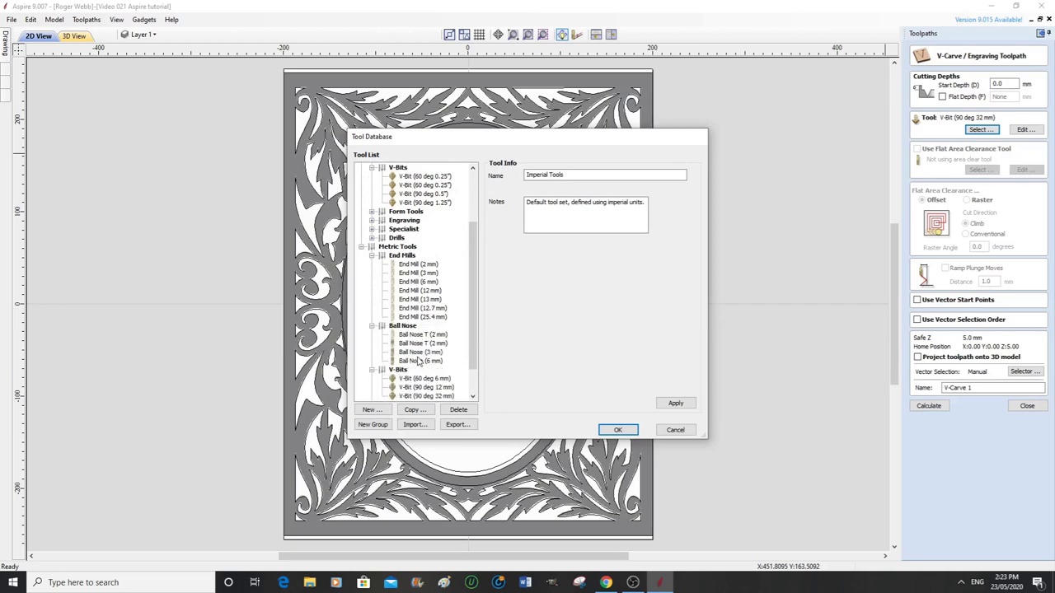
pyautogui.scroll(-2, 419, 360)
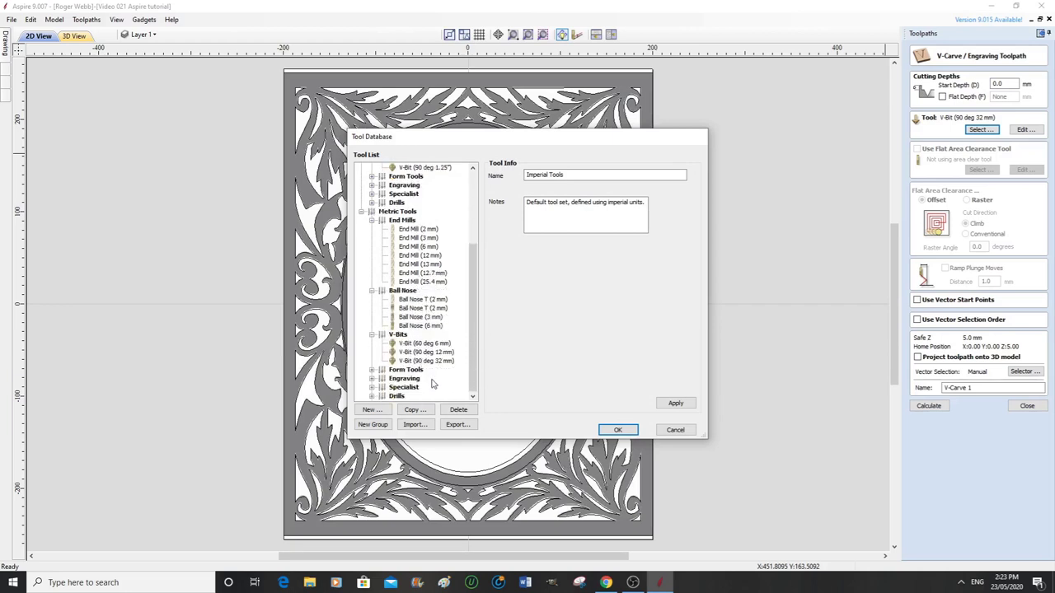
pyautogui.click(426, 362)
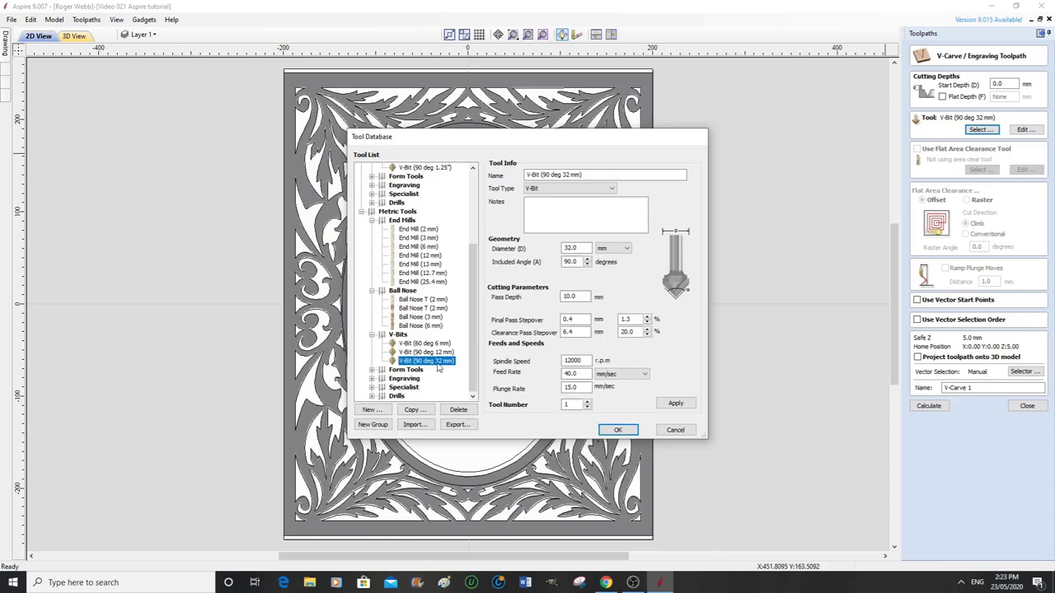
pyautogui.click(619, 431)
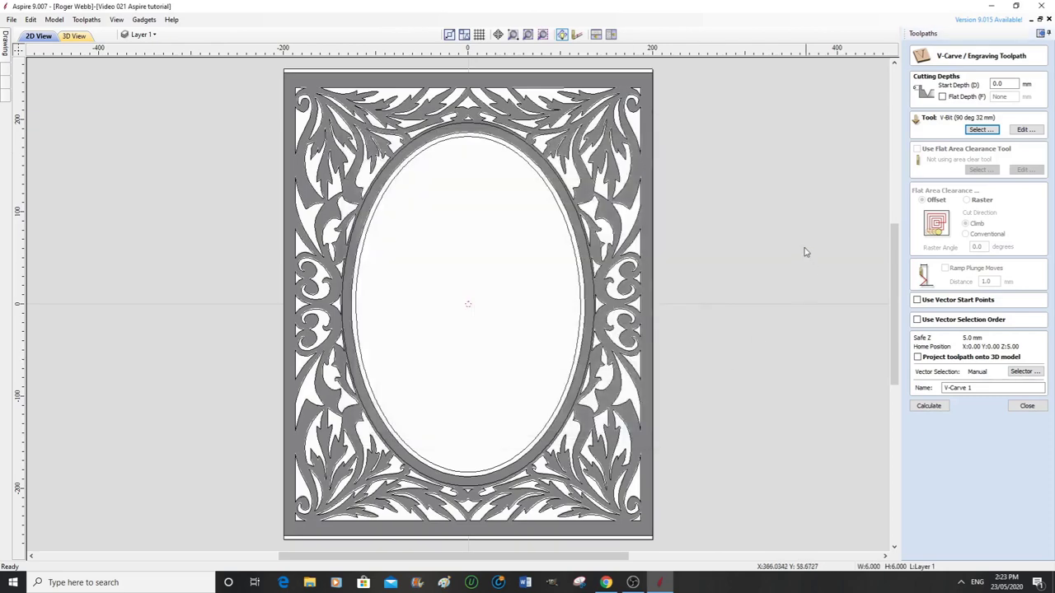
# Step: Edit the 90° 32 mm V-bit to a 5.0 mm pass depth and 1.0 mm/sec plunge rate
pyautogui.click(1026, 129)
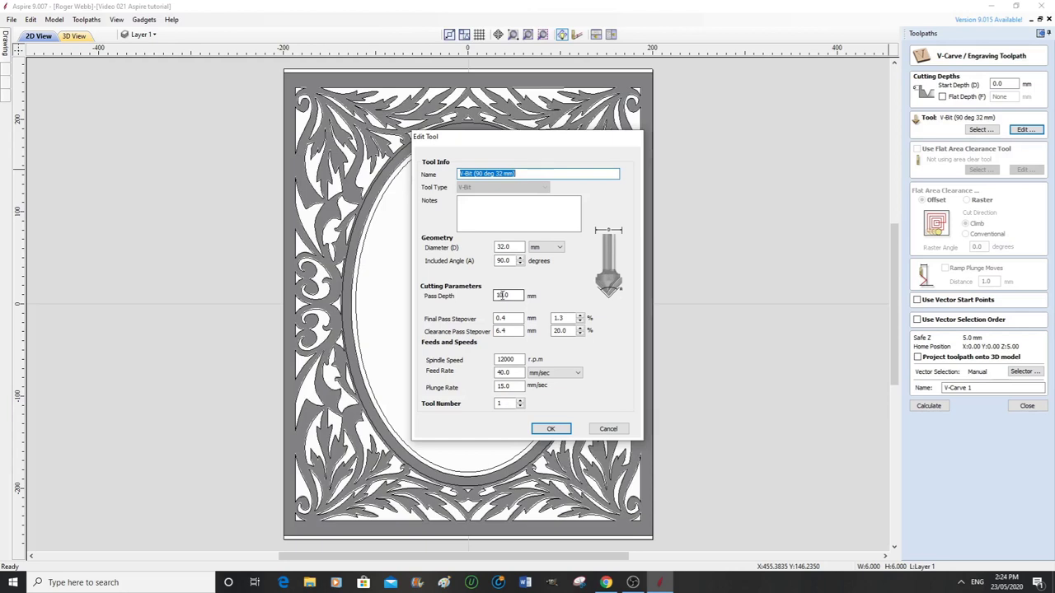
pyautogui.moveTo(501, 295); pyautogui.dragTo(497, 295)
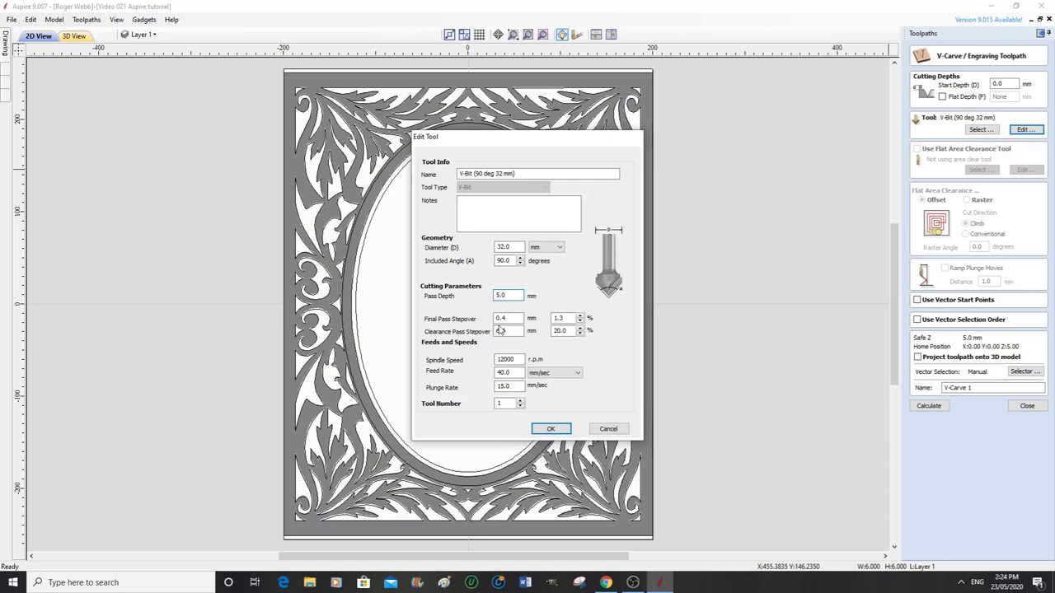
pyautogui.moveTo(507, 317); pyautogui.dragTo(502, 318)
pyautogui.doubleClick(501, 372)
pyautogui.doubleClick(504, 387)
pyautogui.write('1')
pyautogui.click(551, 429)
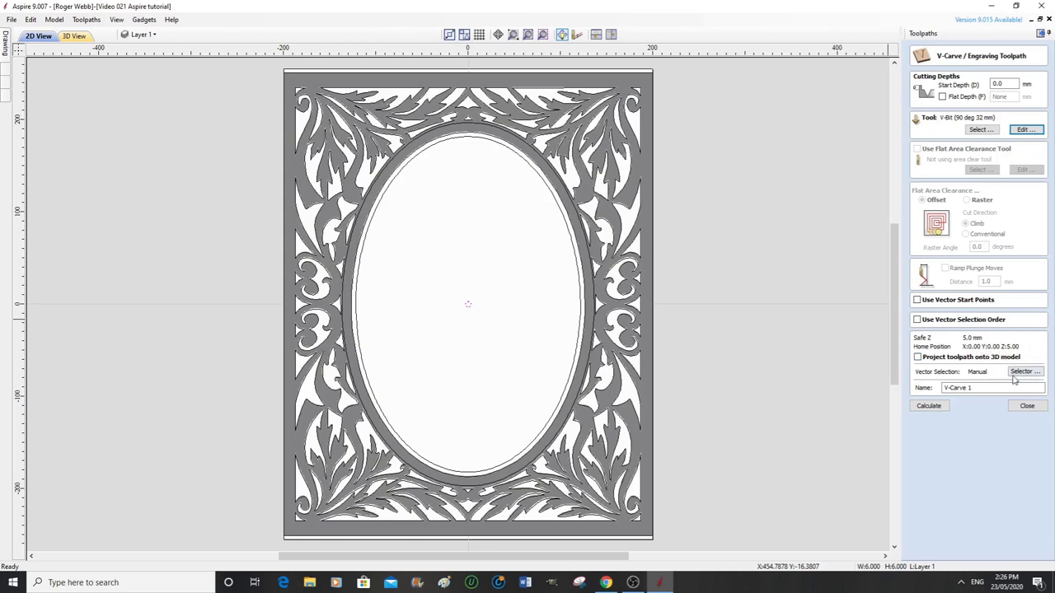
# Step: Calculate the V-Carve 1 toolpath
pyautogui.click(937, 406)
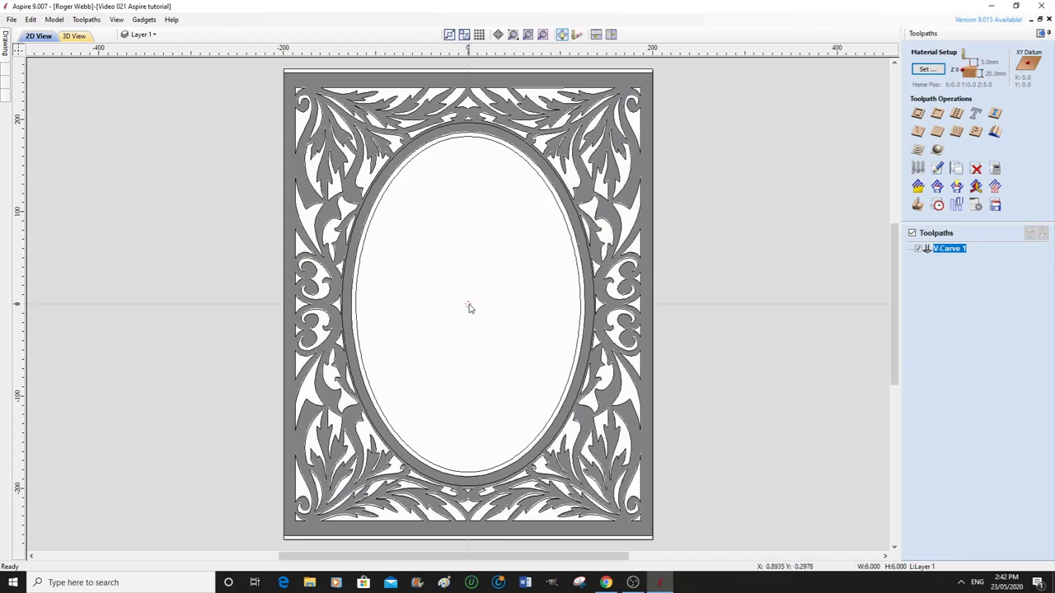
# Step: Start a new drilling toolpath using the End Mill (6 mm)
pyautogui.click(959, 115)
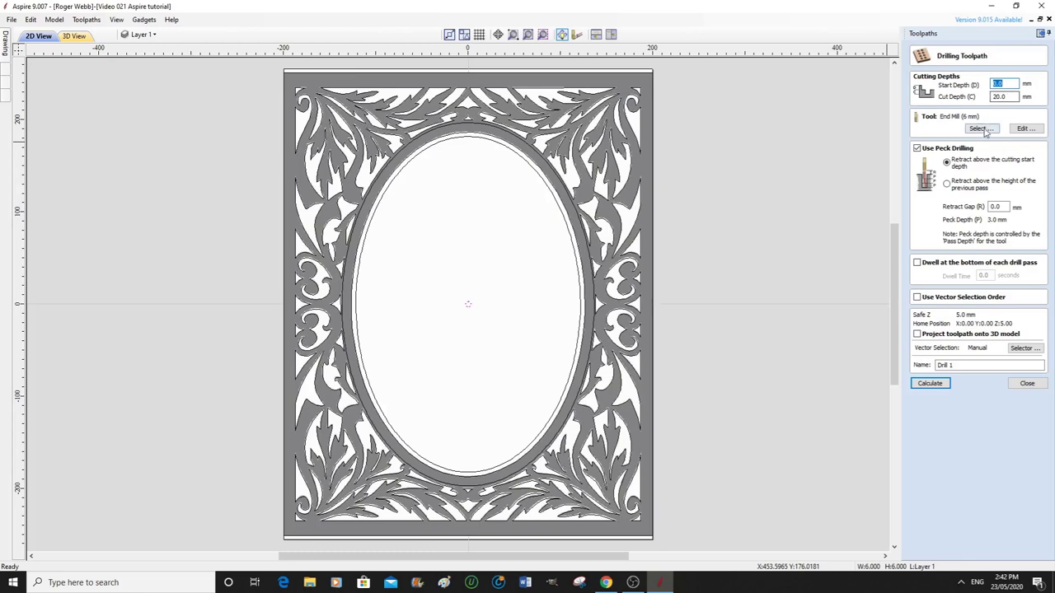
pyautogui.click(985, 129)
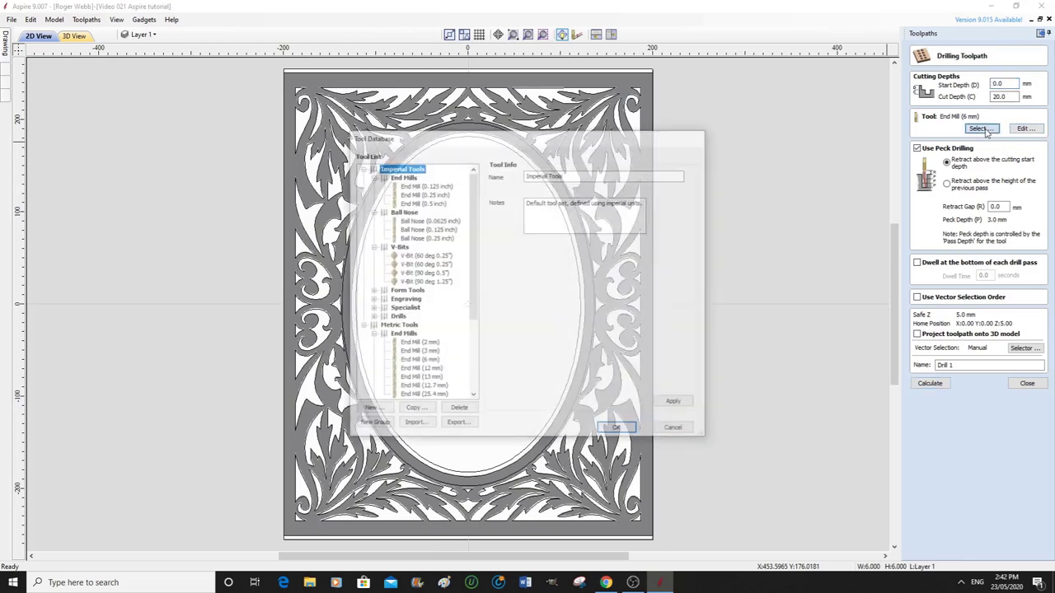
pyautogui.click(416, 362)
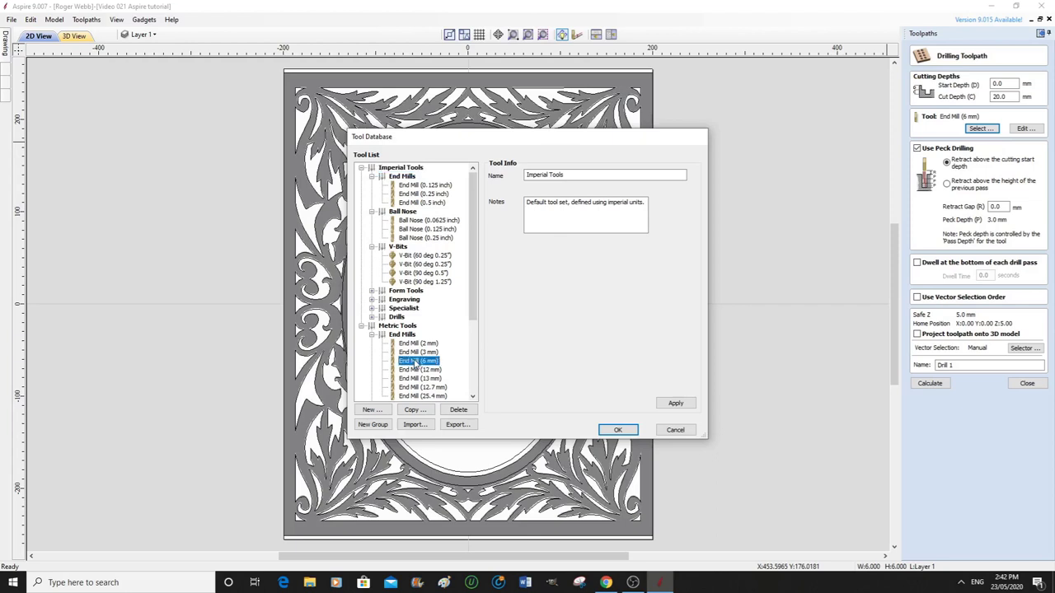
pyautogui.click(618, 430)
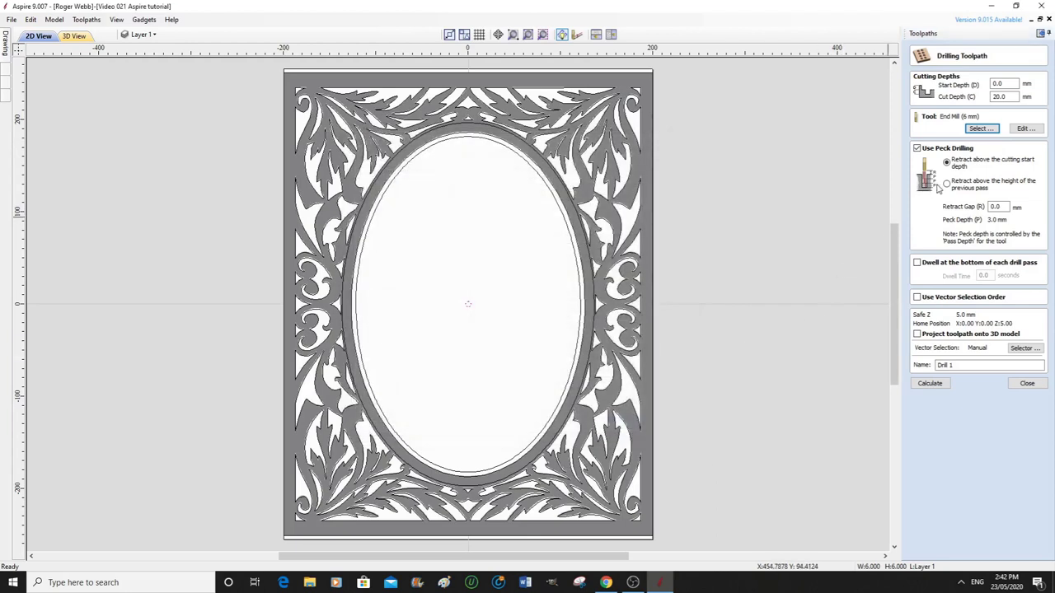
# Step: Edit the 6 mm end mill to a 2.0 mm pass depth and 5.0 mm/sec plunge rate
pyautogui.click(1030, 131)
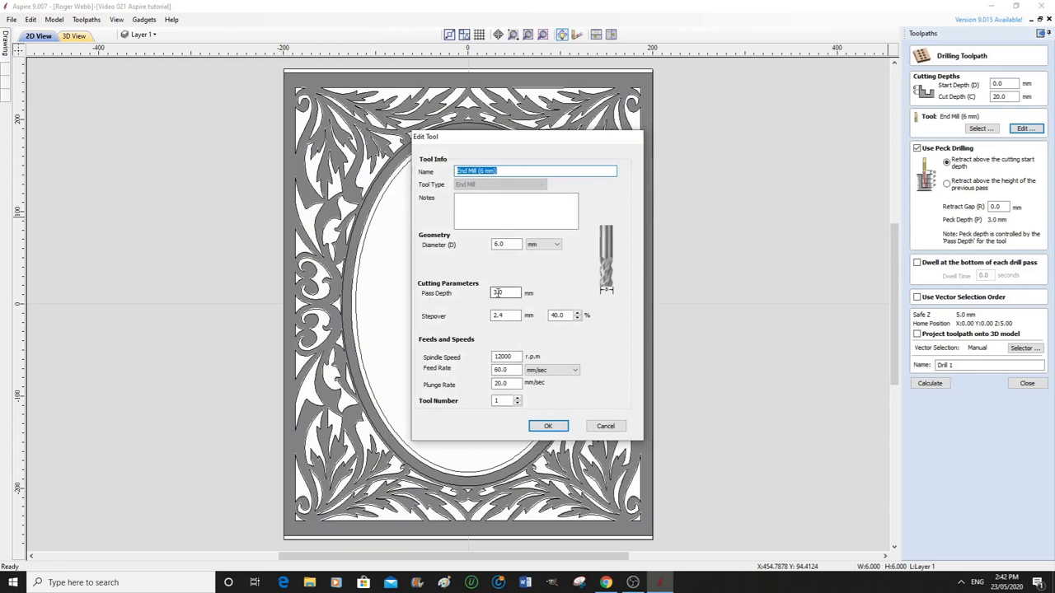
pyautogui.click(497, 292)
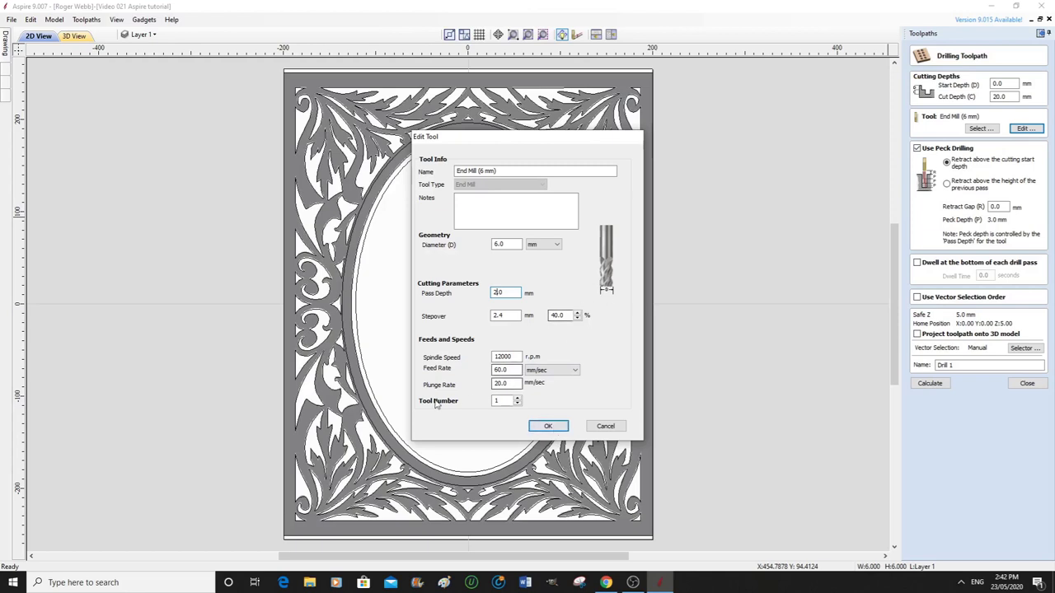
pyautogui.click(500, 370)
pyautogui.doubleClick(498, 384)
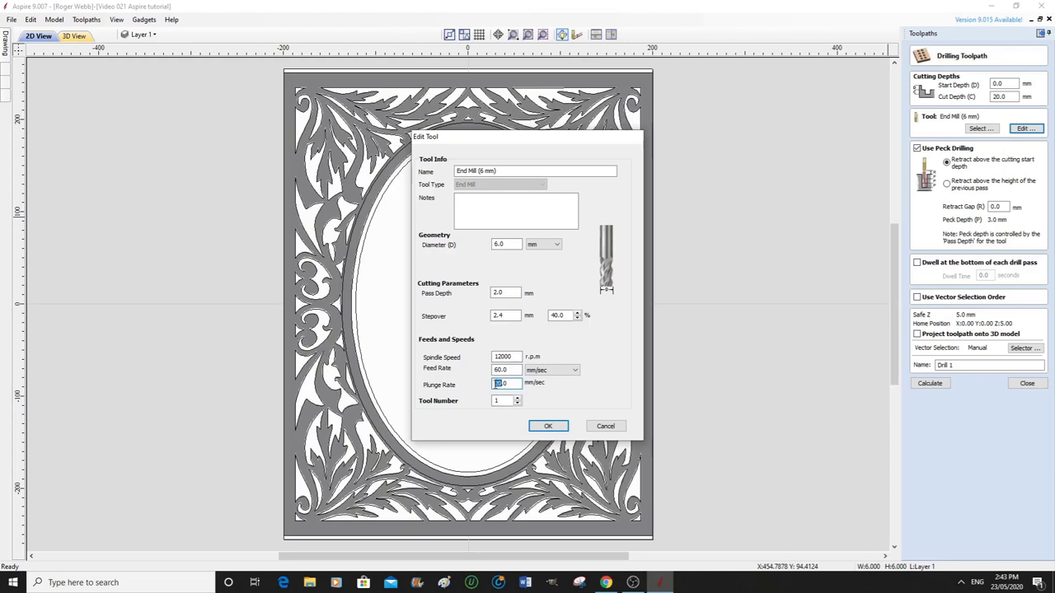
pyautogui.write('5')
pyautogui.click(549, 427)
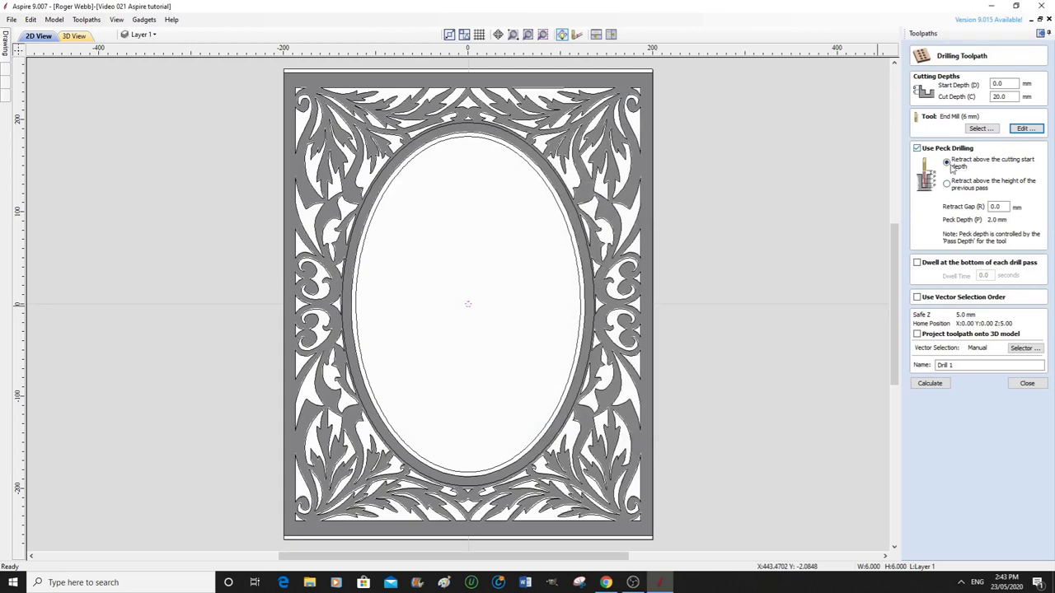
# Step: Calculate Drill 1 and hide V-Carve 1 so only the centre hole shows in 3D
pyautogui.click(930, 384)
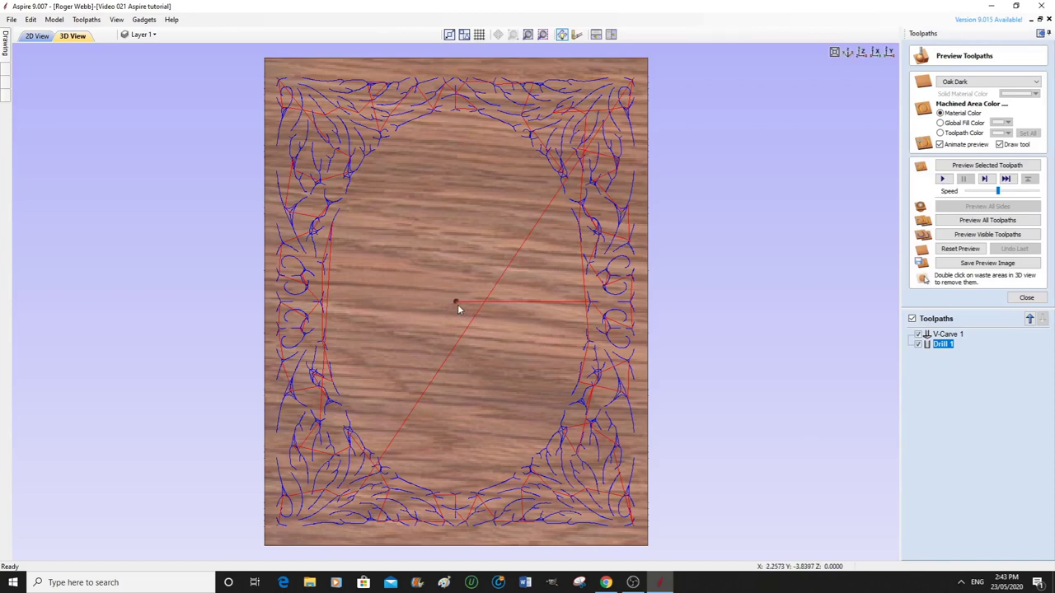
pyautogui.click(917, 335)
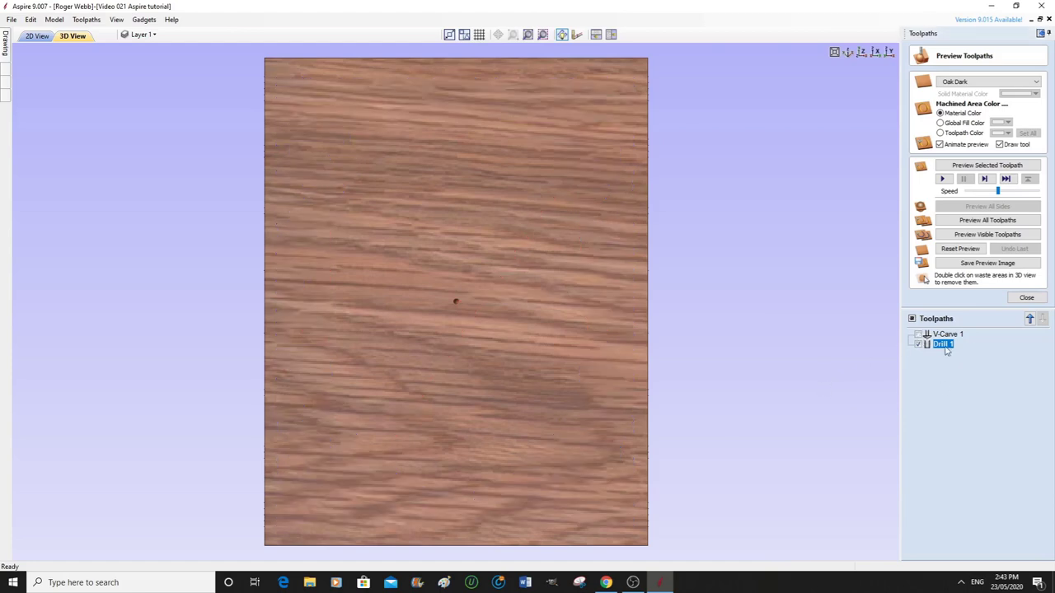
# Step: Recalculate Drill 1 at a 21.0 mm cut depth, accepting the cut-through warning
pyautogui.doubleClick(943, 344)
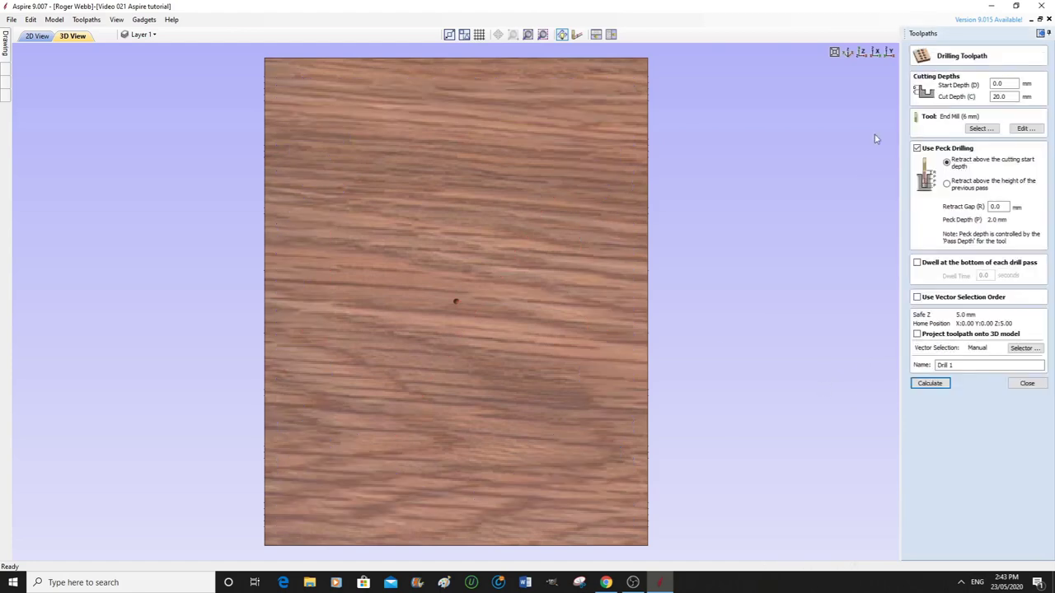
pyautogui.doubleClick(1001, 96)
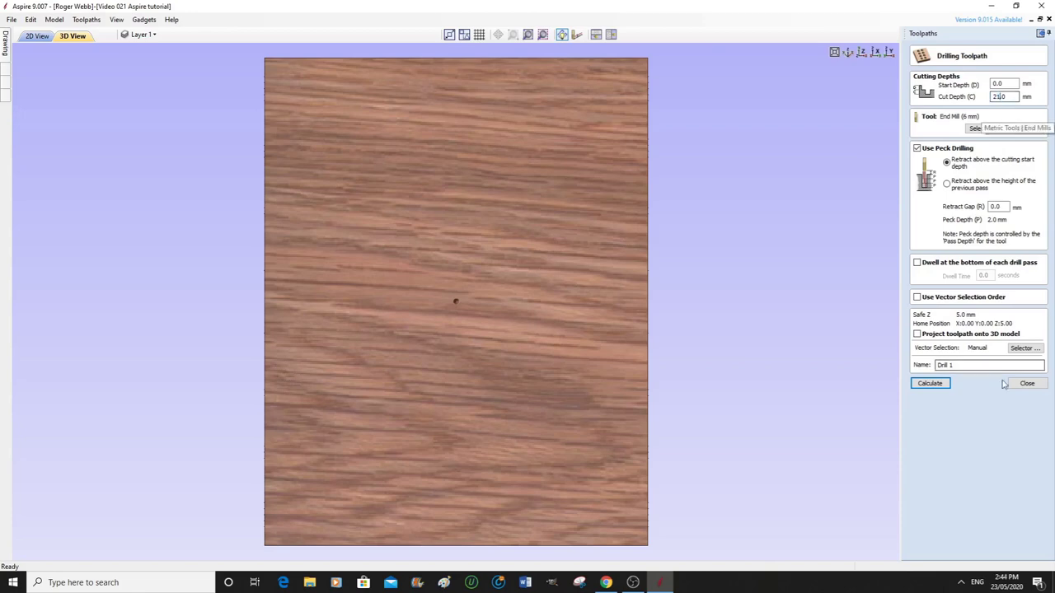
pyautogui.click(937, 384)
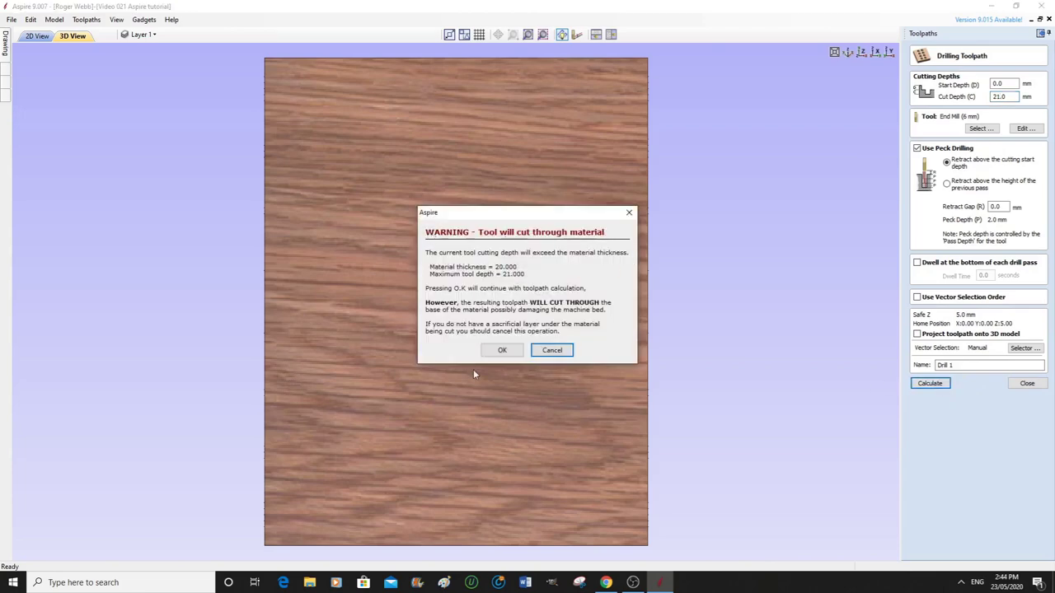
pyautogui.click(504, 352)
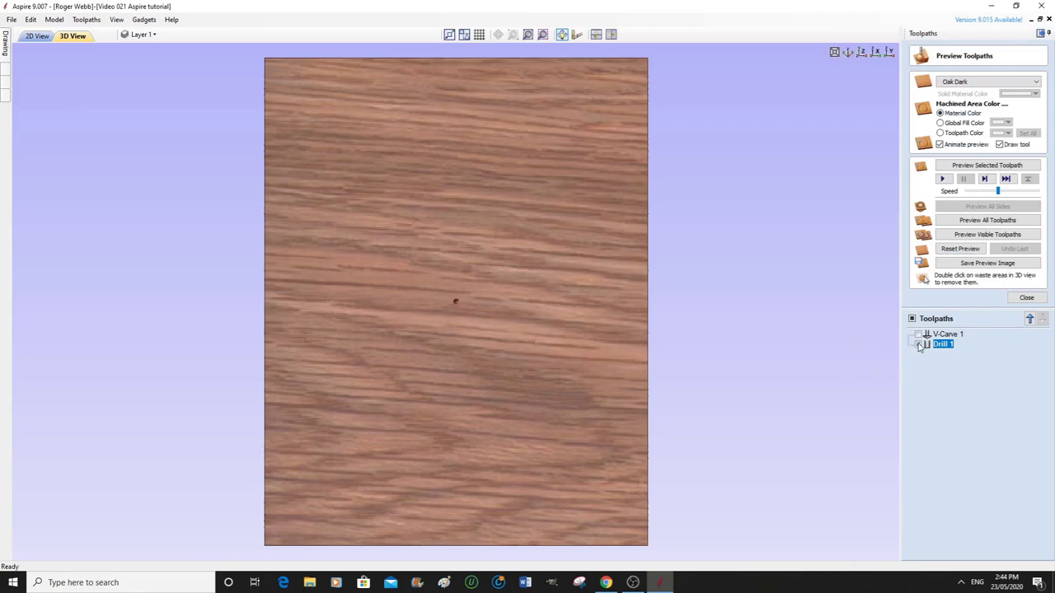
pyautogui.click(1027, 298)
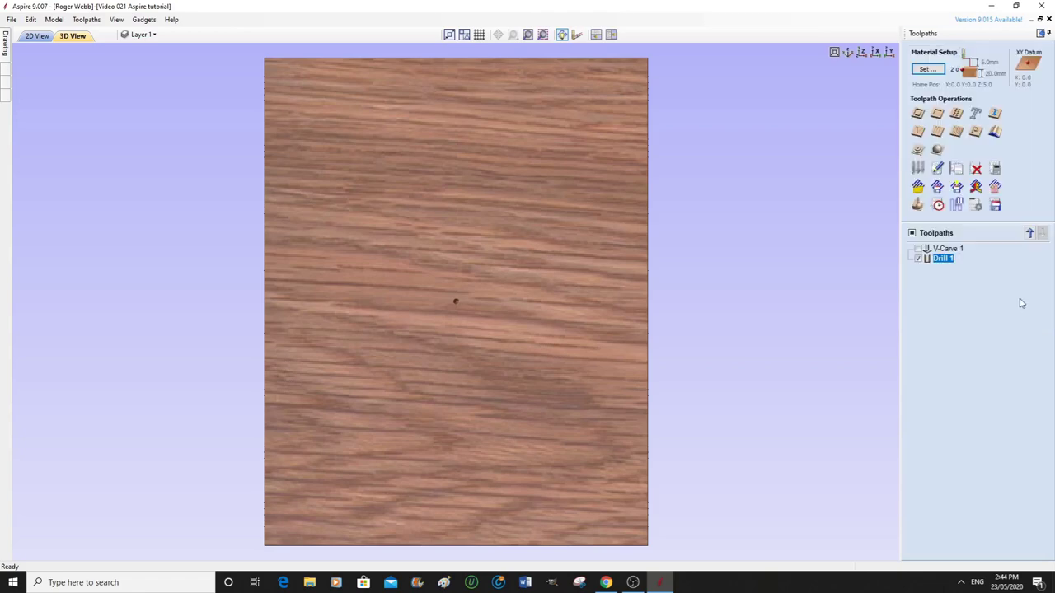
# Step: Select the oval in 2D view and start a profile toolpath with 20.5 mm cut depth
pyautogui.click(36, 36)
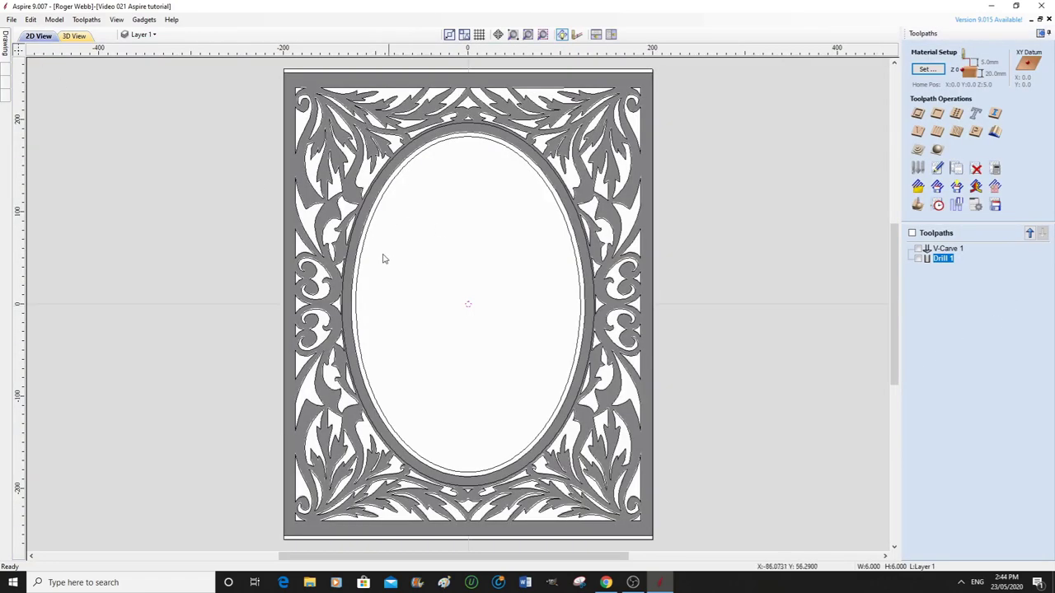
pyautogui.click(363, 238)
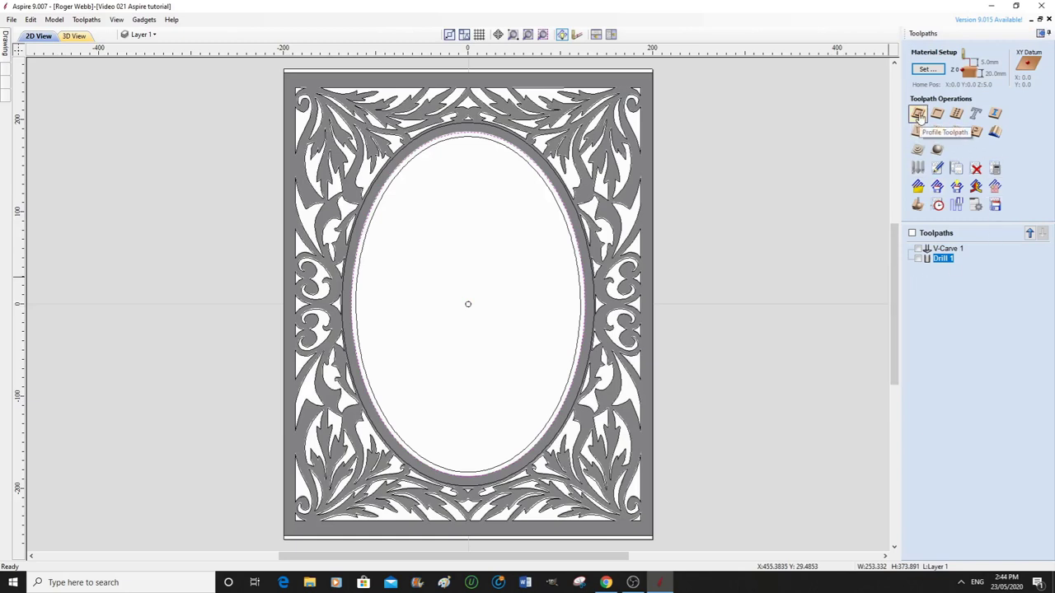
pyautogui.click(917, 116)
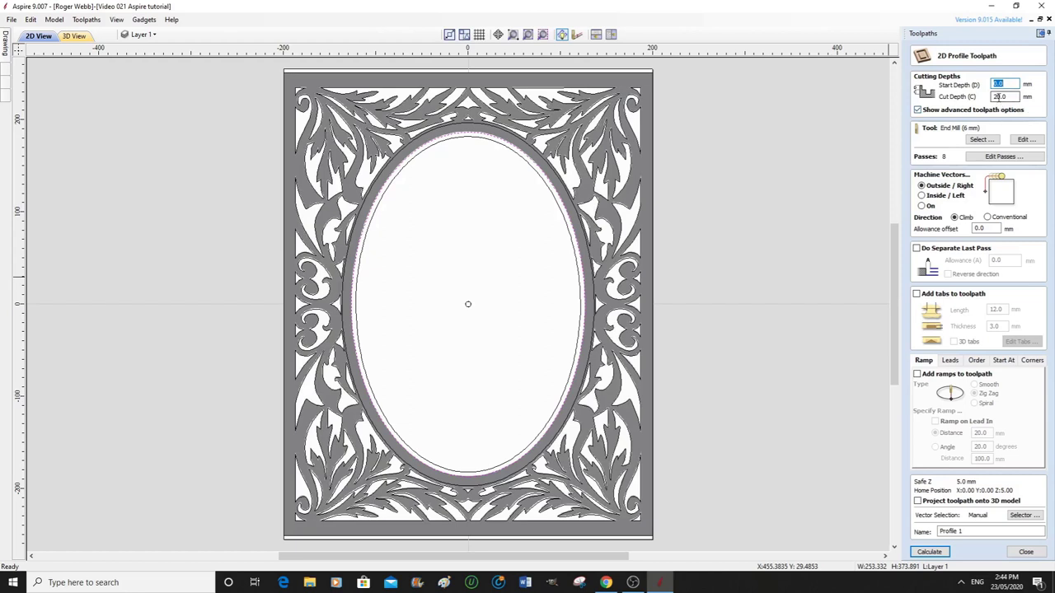
pyautogui.click(1005, 96)
# Step: Set the 6 mm end mill's plunge rate to 5.0 mm/sec and machine the oval Inside/Left
pyautogui.click(1025, 140)
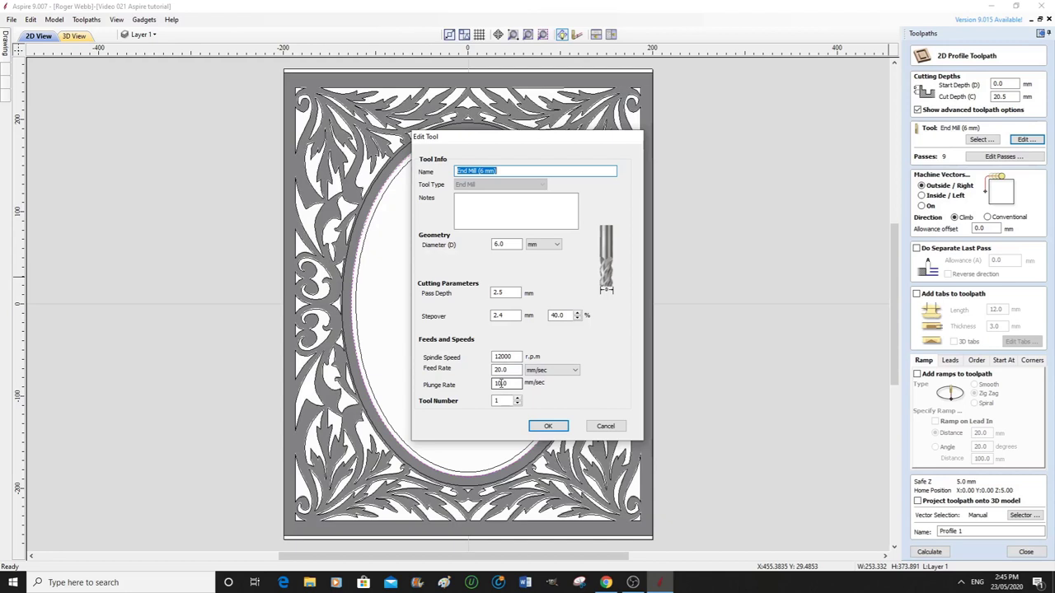
pyautogui.moveTo(500, 384); pyautogui.dragTo(496, 385)
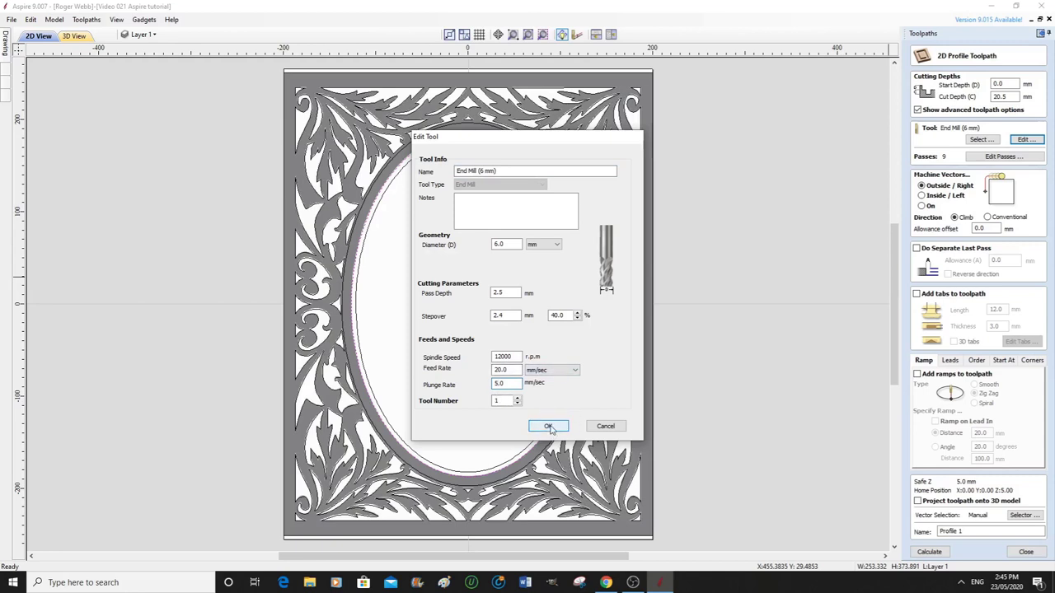
pyautogui.click(548, 427)
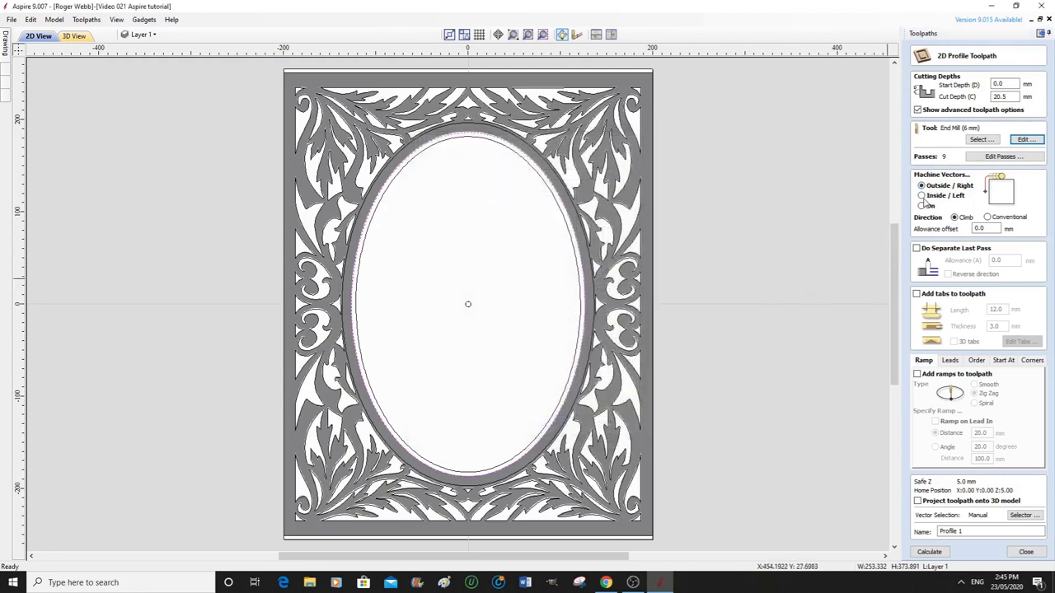
pyautogui.click(922, 197)
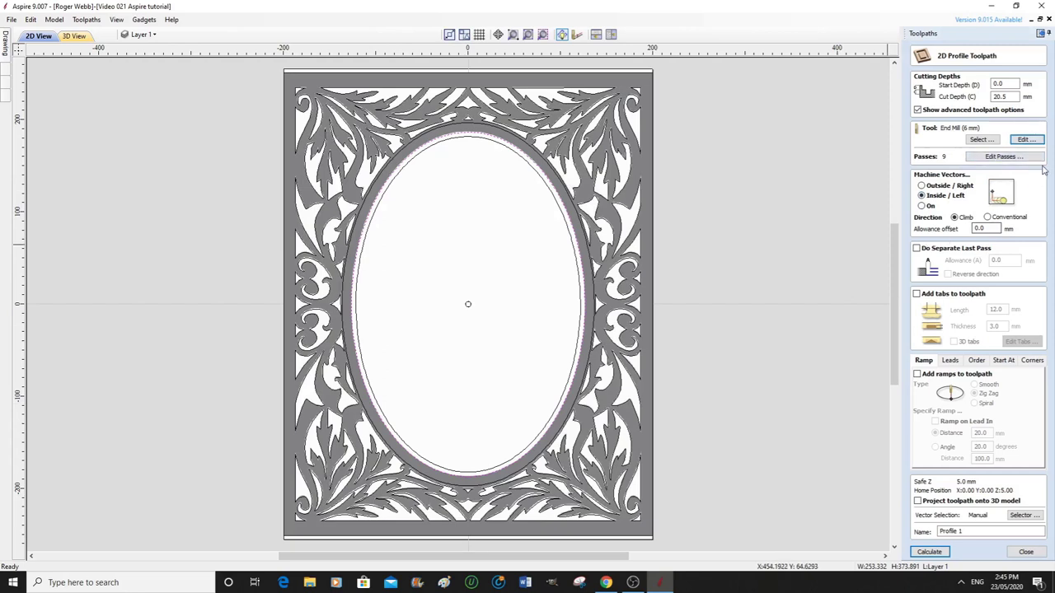
pyautogui.click(1026, 139)
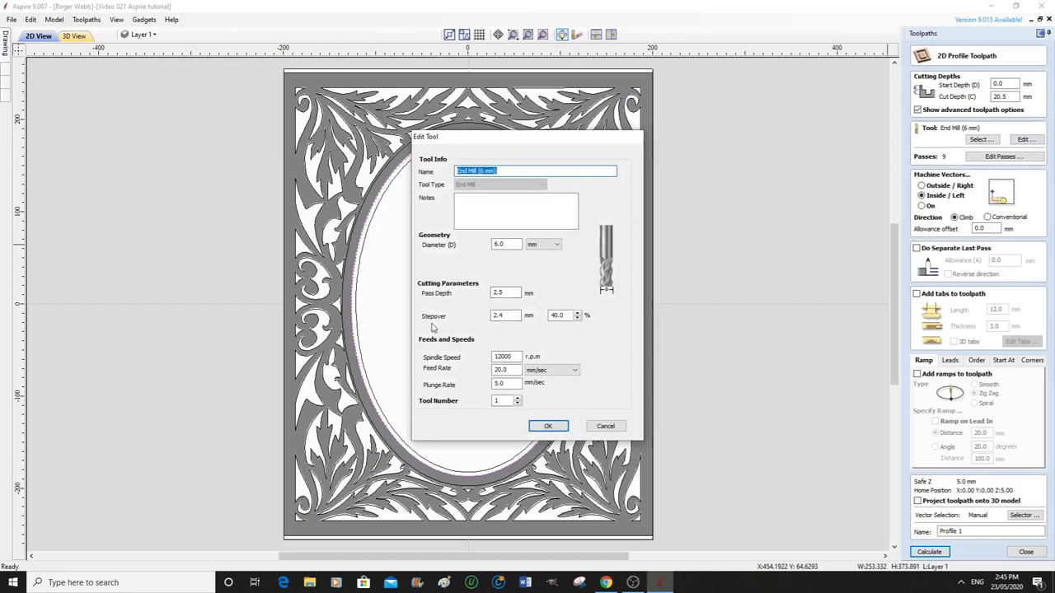
pyautogui.press('Escape')
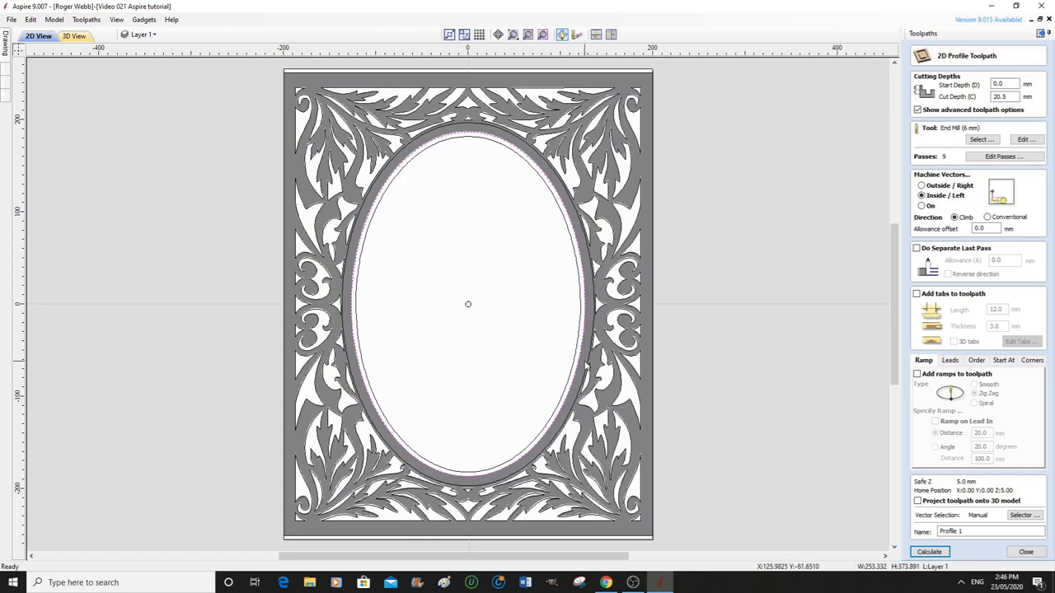
# Step: Enable 4.0 mm thick 3D tabs on Profile 1 and bring up the Edit Tabs placement settings
pyautogui.click(917, 294)
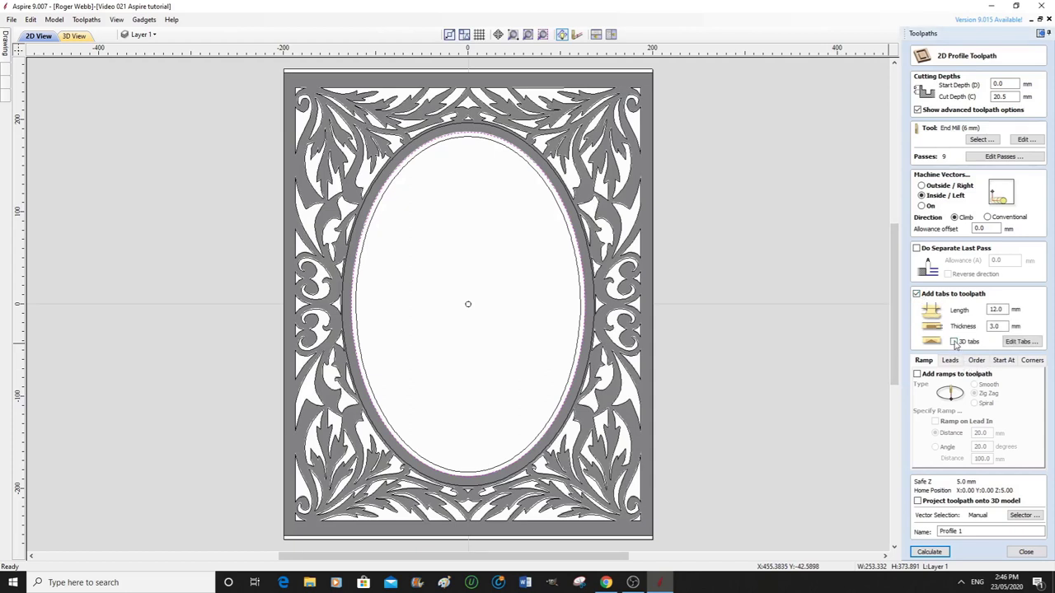
pyautogui.click(954, 342)
pyautogui.click(993, 326)
pyautogui.click(1019, 343)
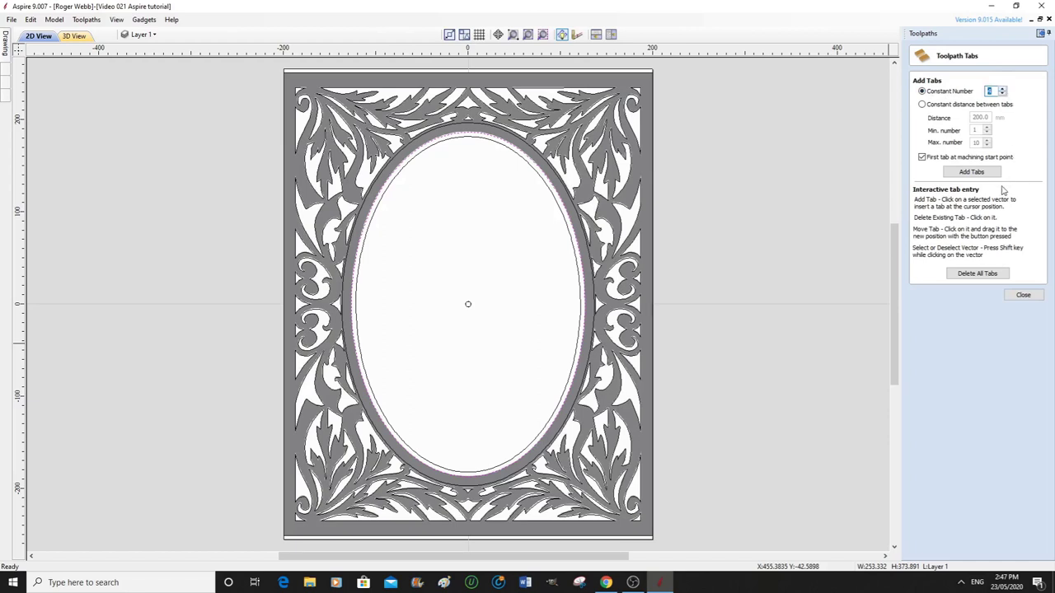
# Step: Add four tabs to the oval, with no forced start-point tab, at its upper-left, upper-right, lower-left and lower-right edges
pyautogui.click(972, 172)
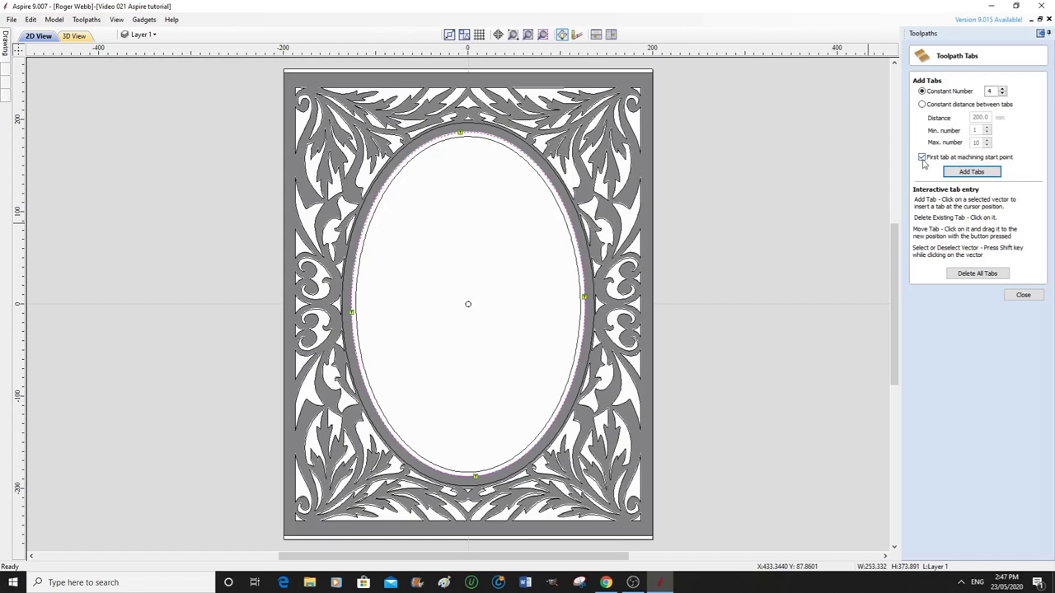
pyautogui.click(922, 157)
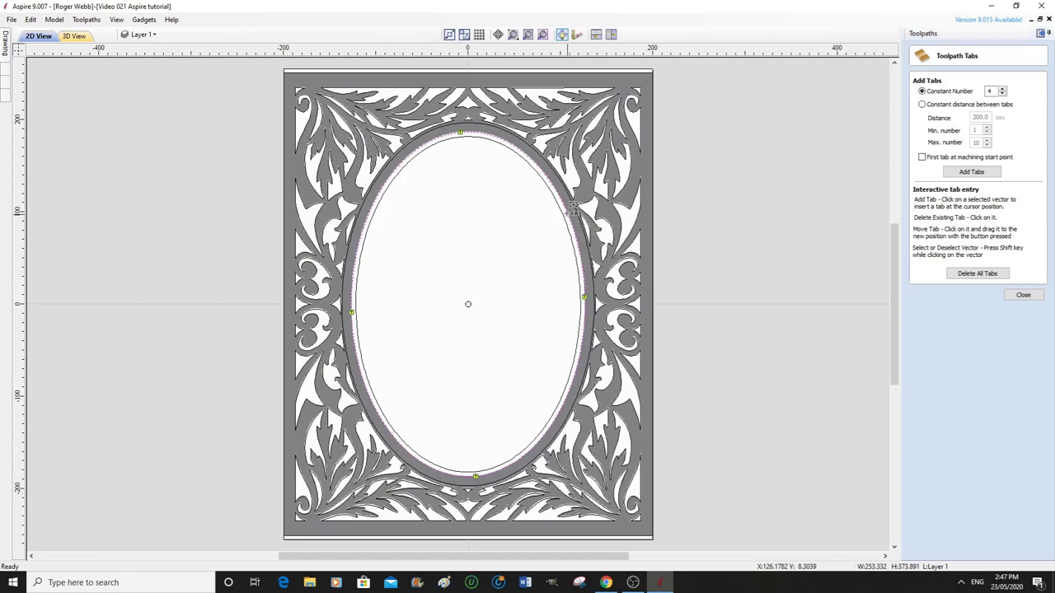
pyautogui.moveTo(575, 208); pyautogui.dragTo(559, 194)
pyautogui.click(563, 404)
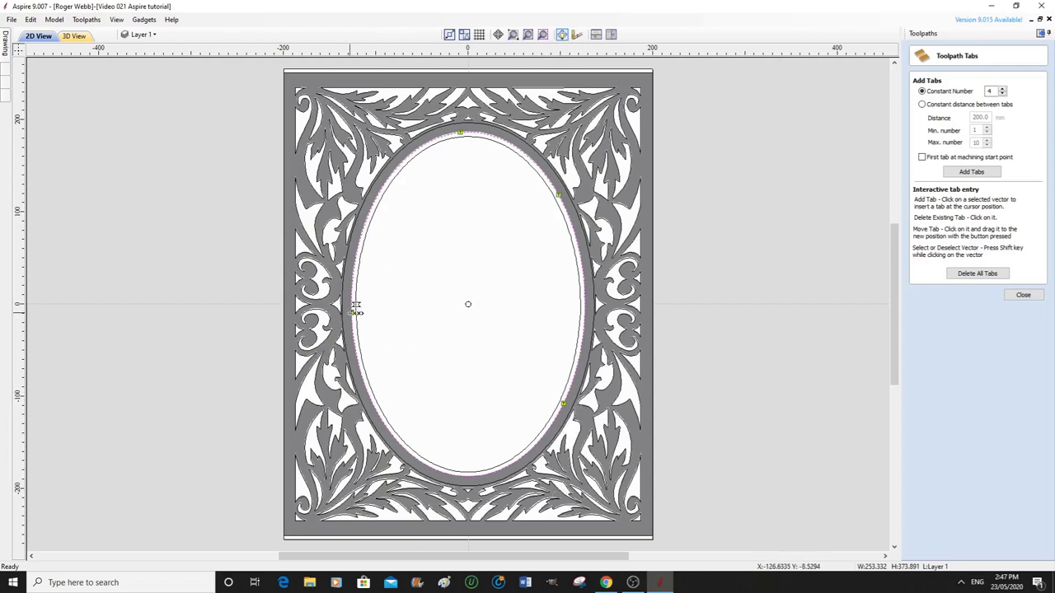
pyautogui.click(378, 409)
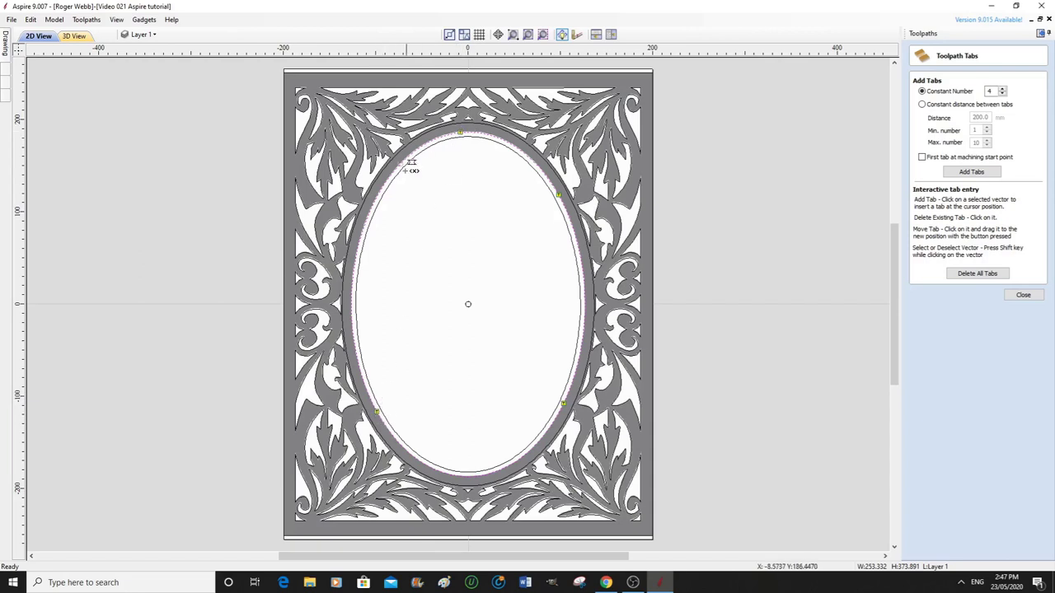
pyautogui.click(383, 214)
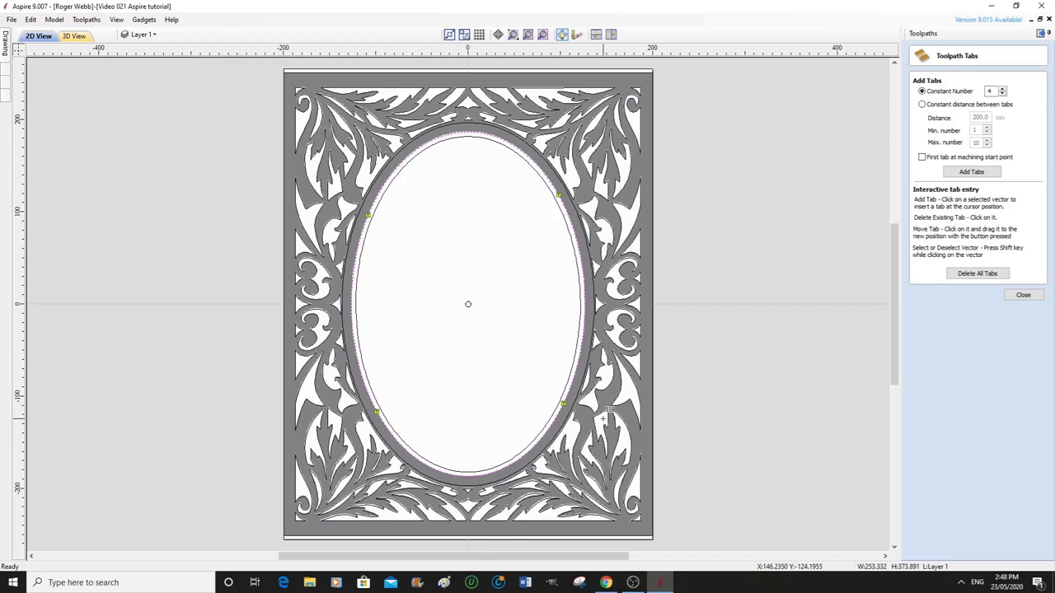
pyautogui.click(1028, 295)
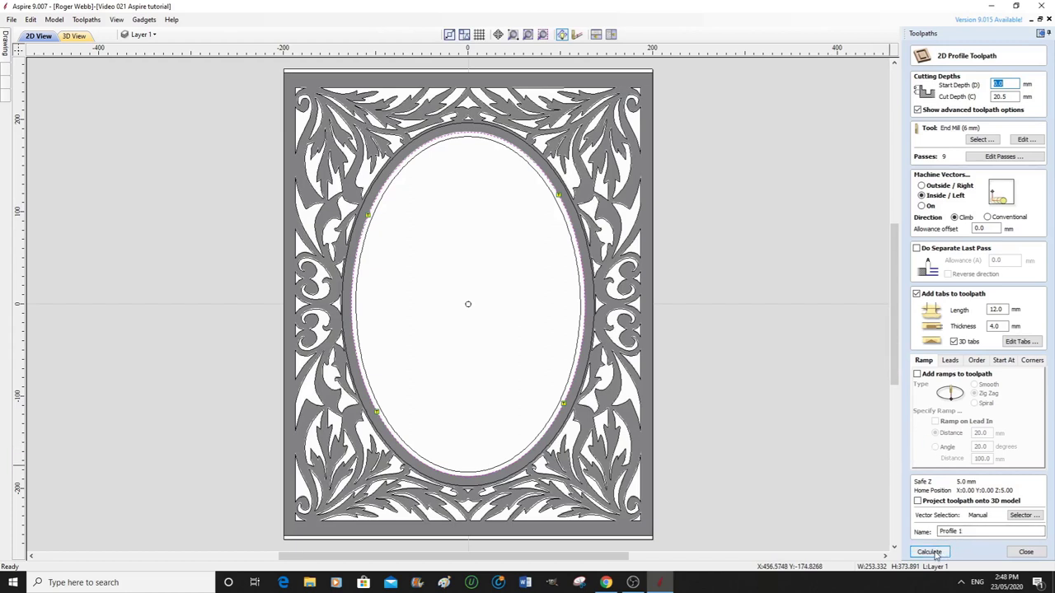
# Step: Calculate Profile 1, accept the cut-through warning, and hide Profile 1 from the 3D preview
pyautogui.click(930, 552)
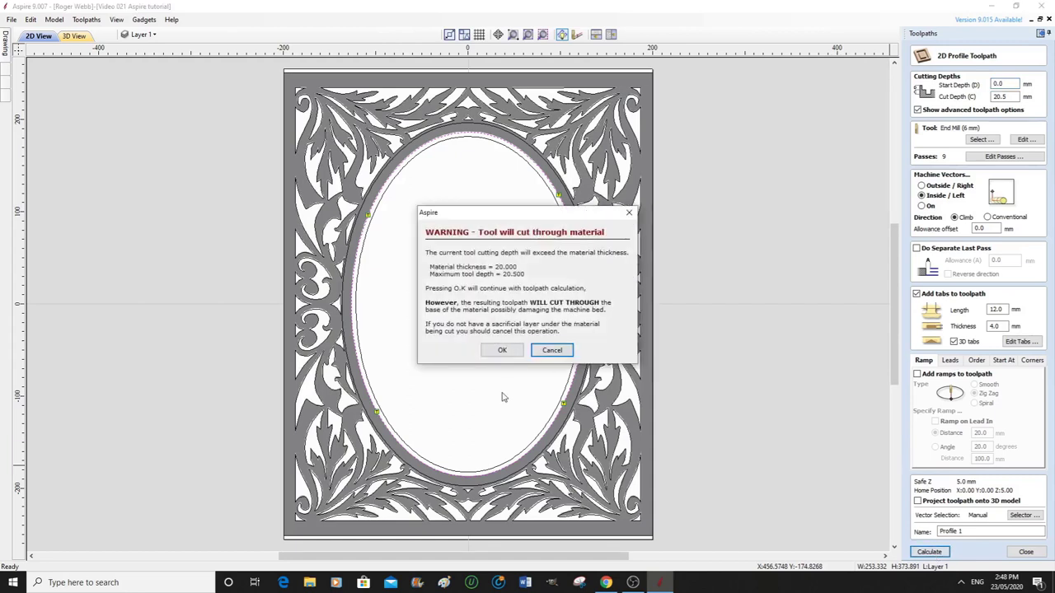
pyautogui.click(503, 351)
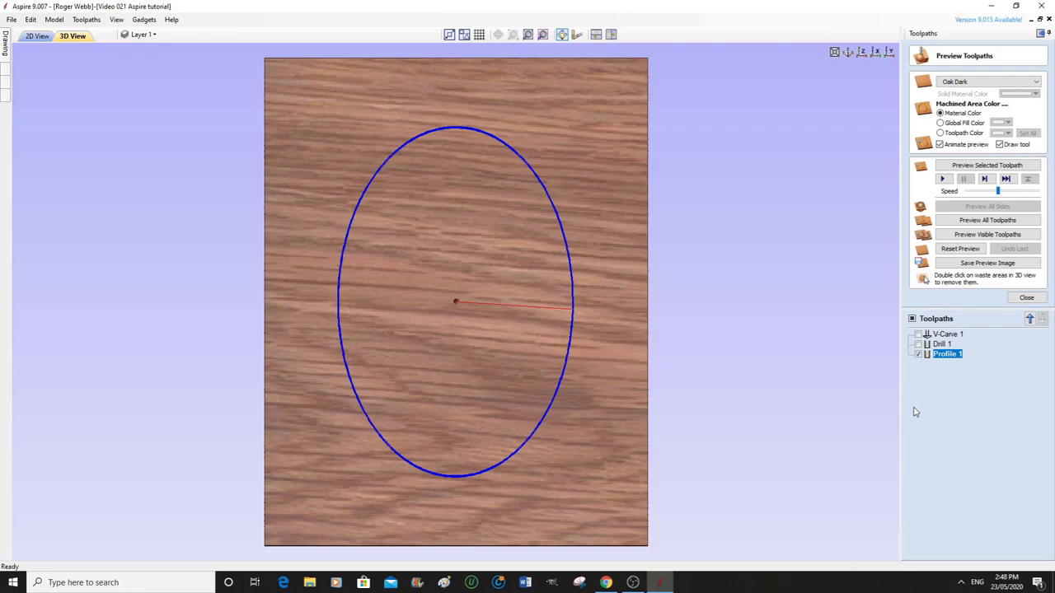
pyautogui.click(1027, 298)
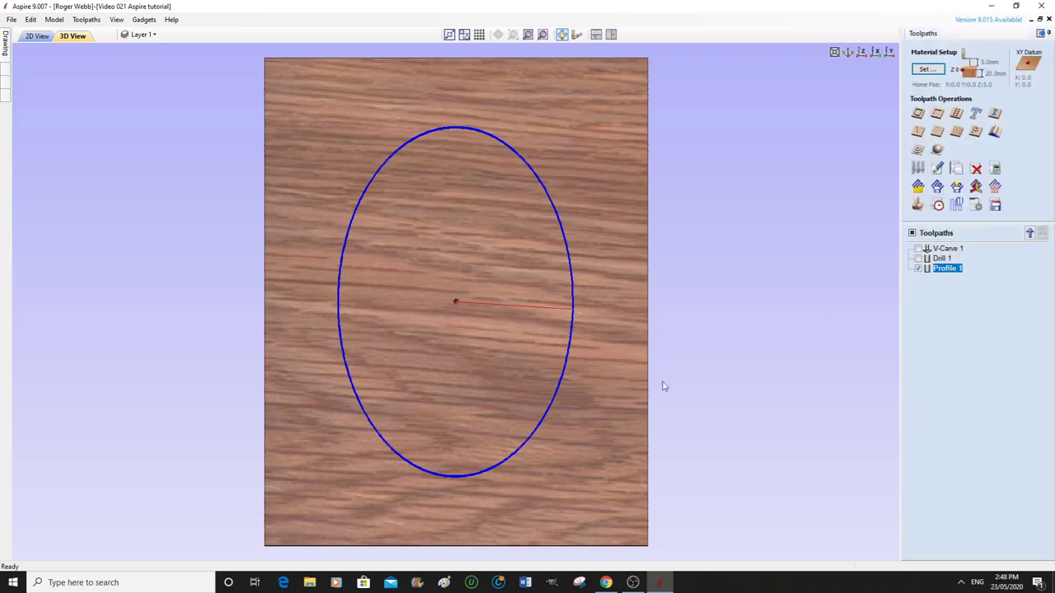
pyautogui.click(919, 269)
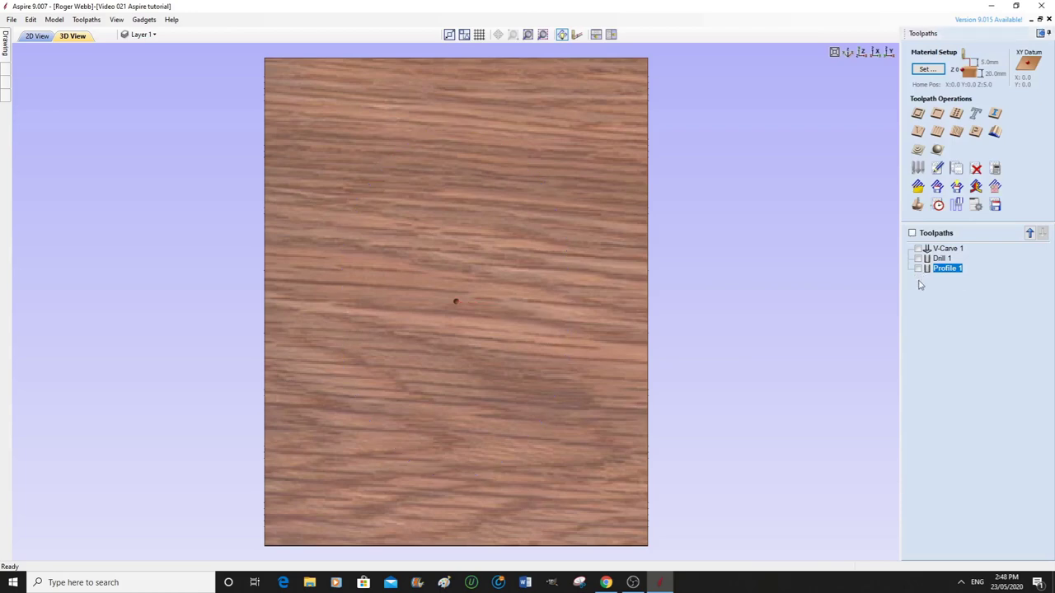
# Step: From the 2D view, start a Pocket toolpath using the metric 6 mm End Mill
pyautogui.click(36, 36)
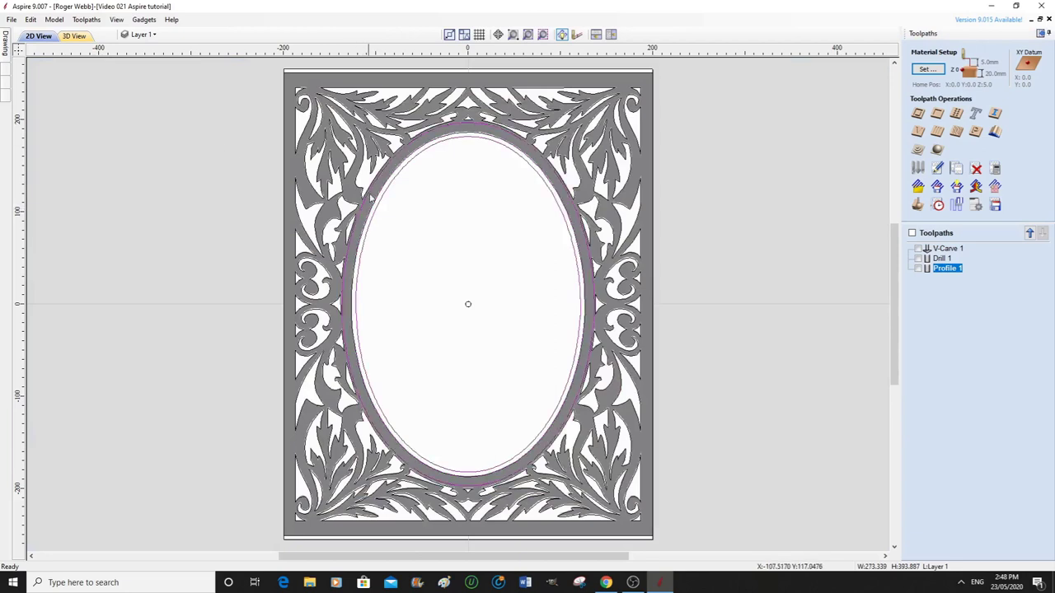
pyautogui.click(938, 116)
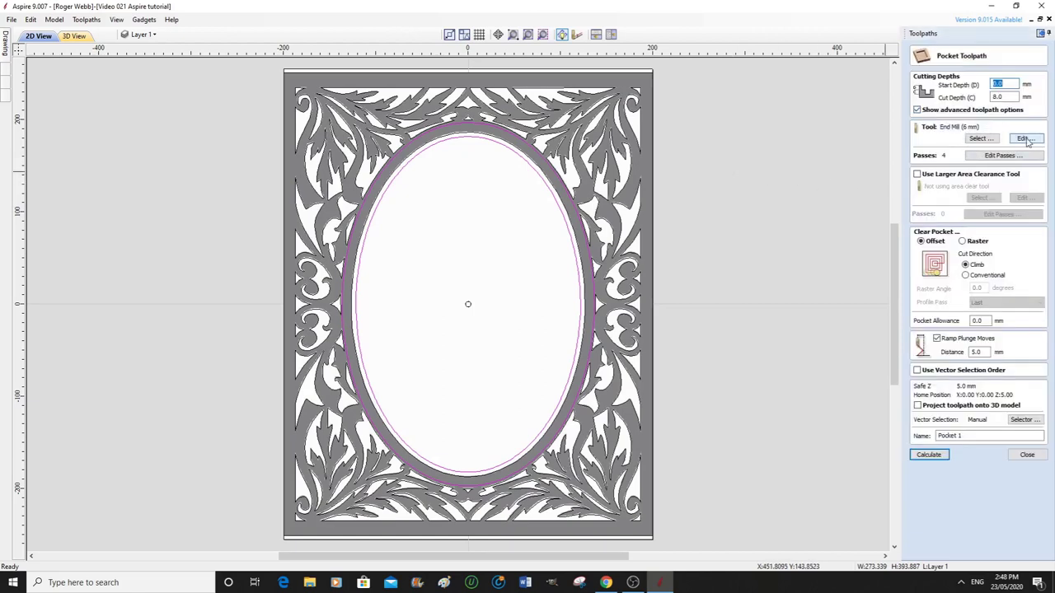
pyautogui.click(980, 138)
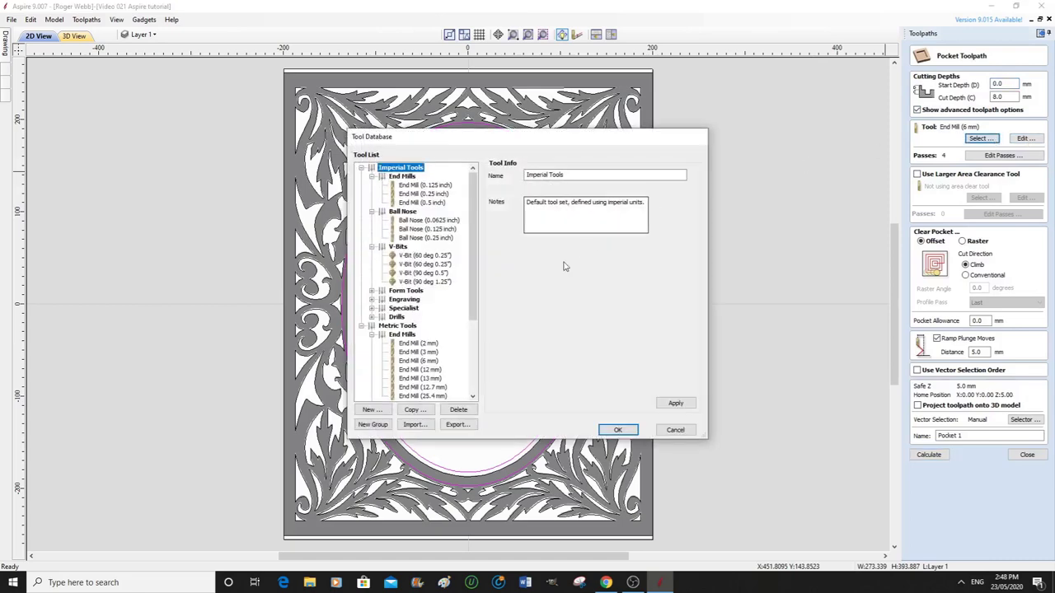
pyautogui.click(415, 363)
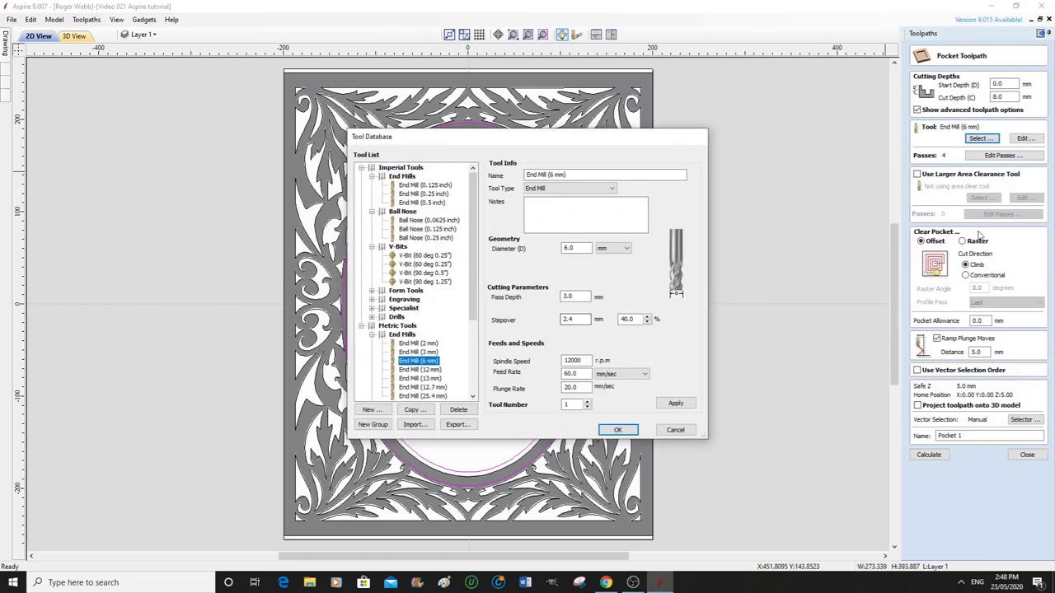
pyautogui.click(619, 431)
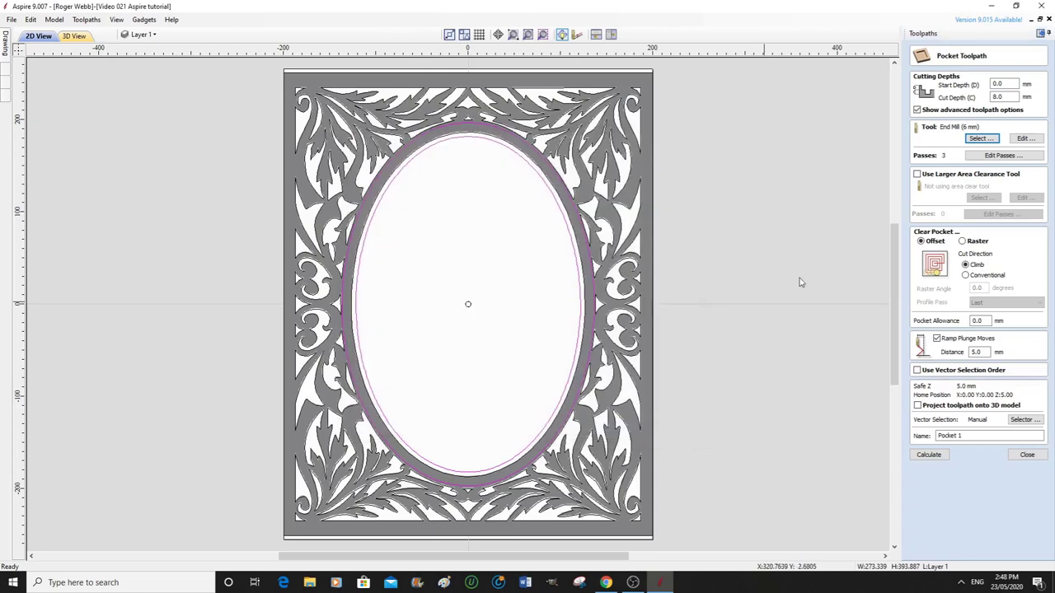
pyautogui.click(1023, 139)
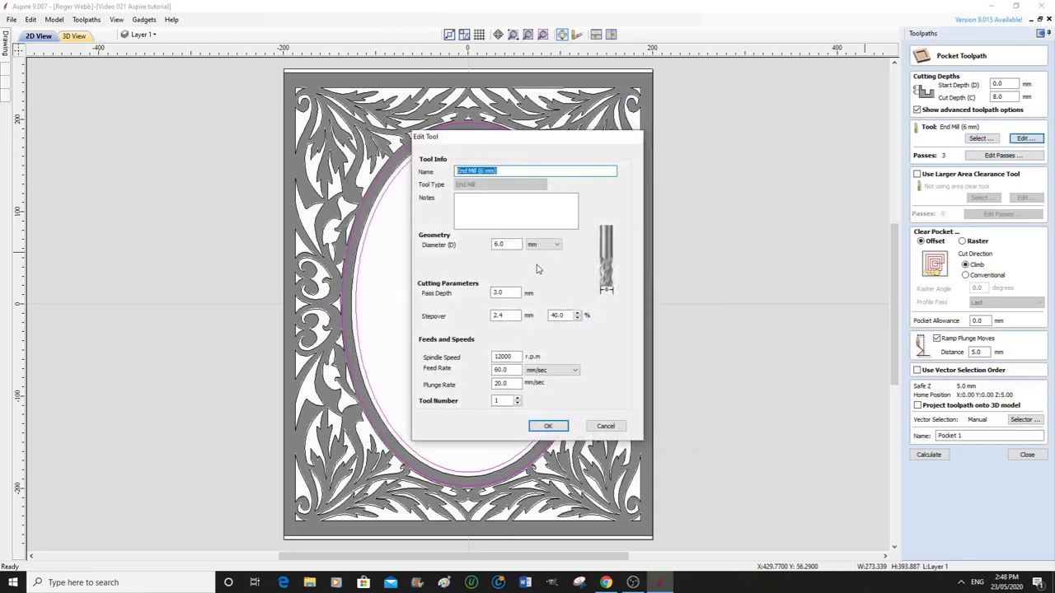
# Step: Set the 6 mm end mill to 2.5 mm pass depth, 25 mm/sec feed and 5 mm/sec plunge
pyautogui.click(506, 292)
pyautogui.doubleClick(499, 292)
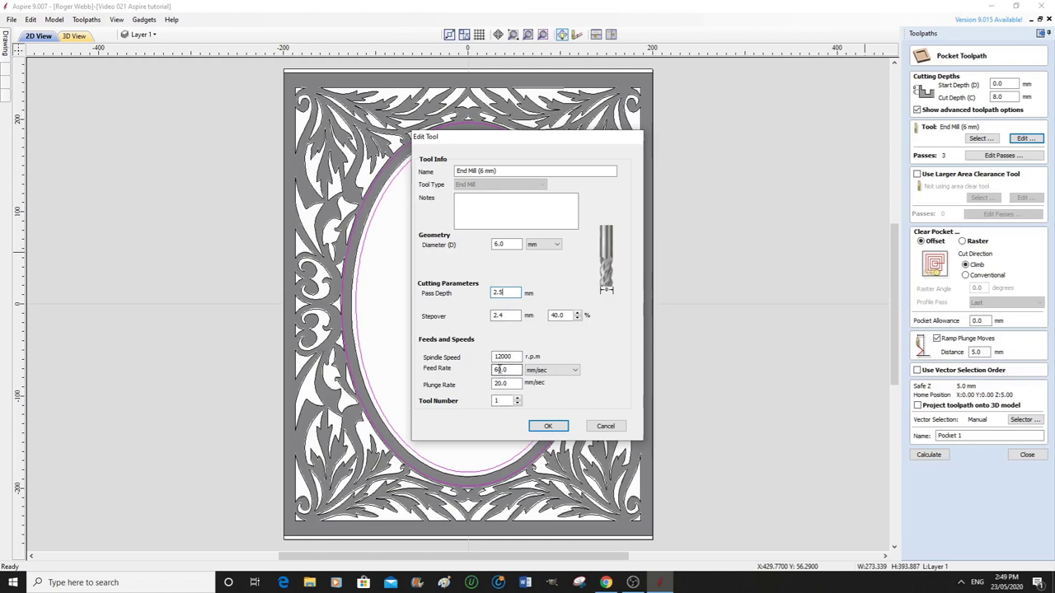
pyautogui.moveTo(501, 370); pyautogui.dragTo(492, 370)
pyautogui.write('25')
pyautogui.doubleClick(499, 384)
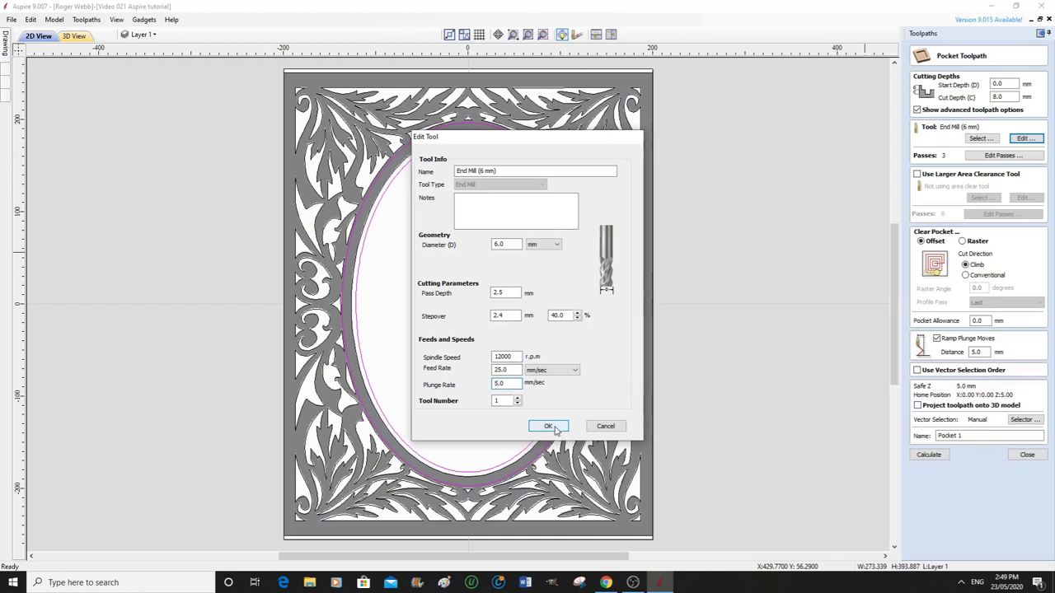
pyautogui.click(555, 428)
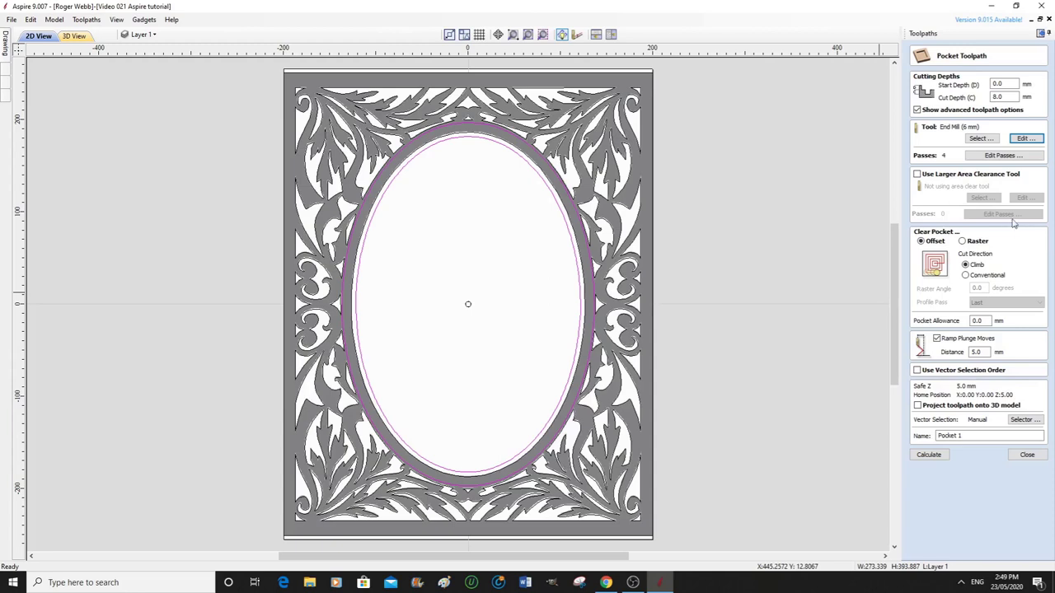
pyautogui.click(1024, 139)
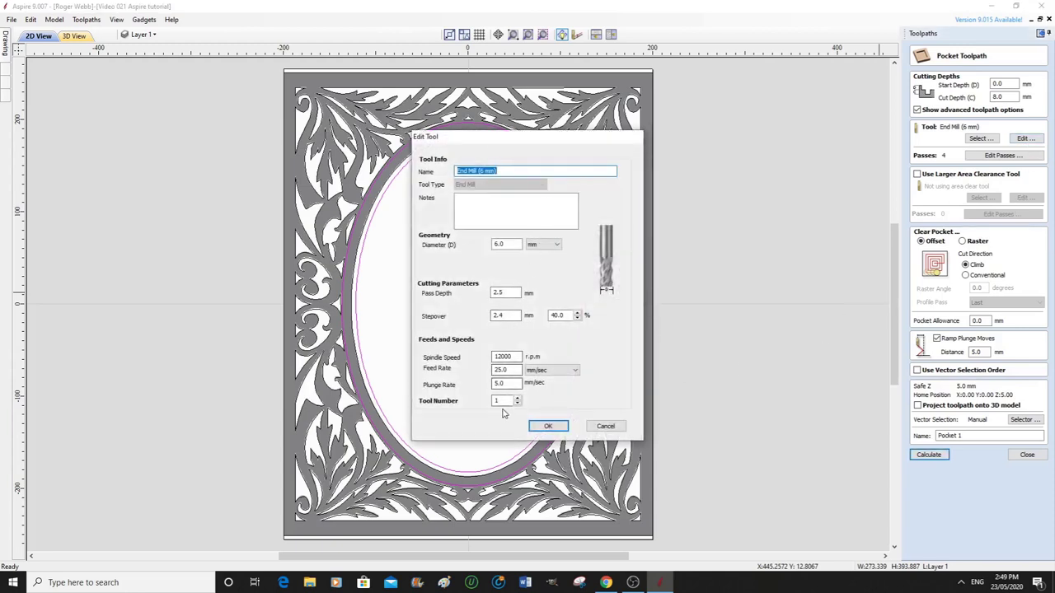
pyautogui.click(560, 429)
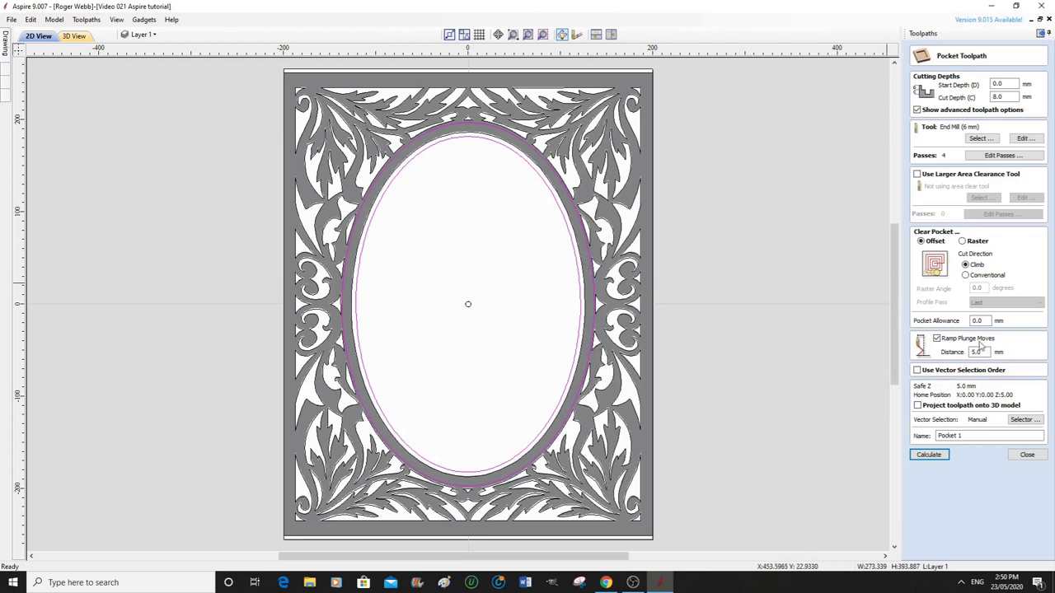
# Step: Calculate Pocket 1, hide its preview, and select the outer rectangle in the 2D view
pyautogui.click(929, 455)
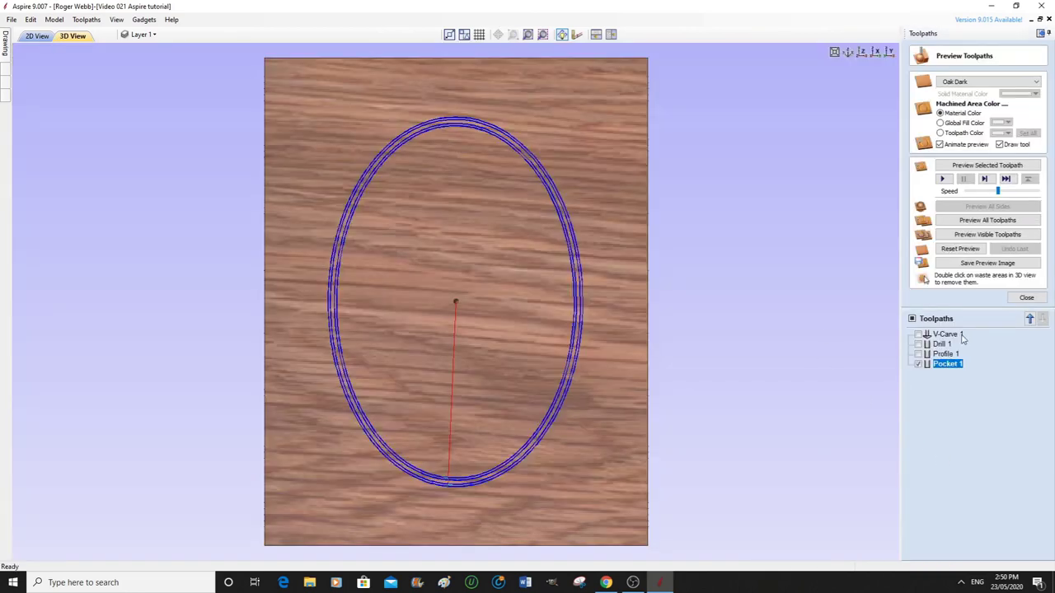
pyautogui.click(923, 366)
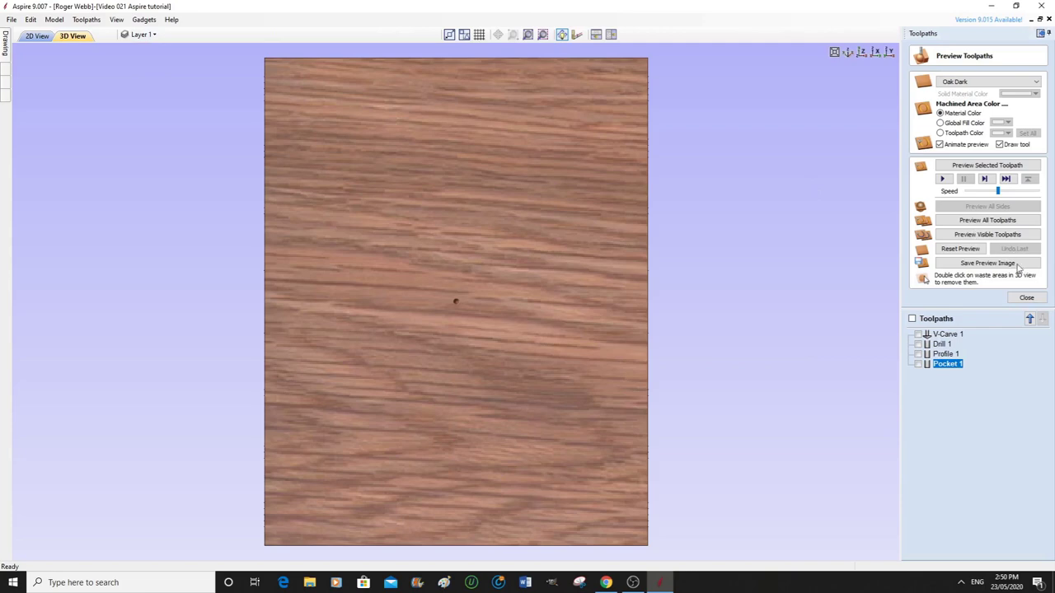
pyautogui.click(1026, 297)
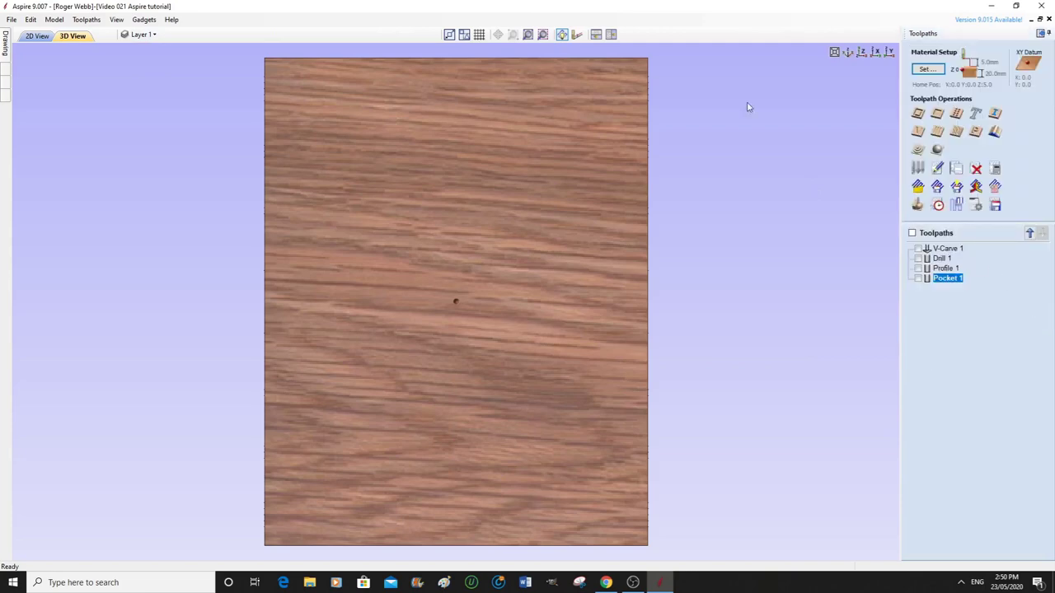
pyautogui.click(38, 36)
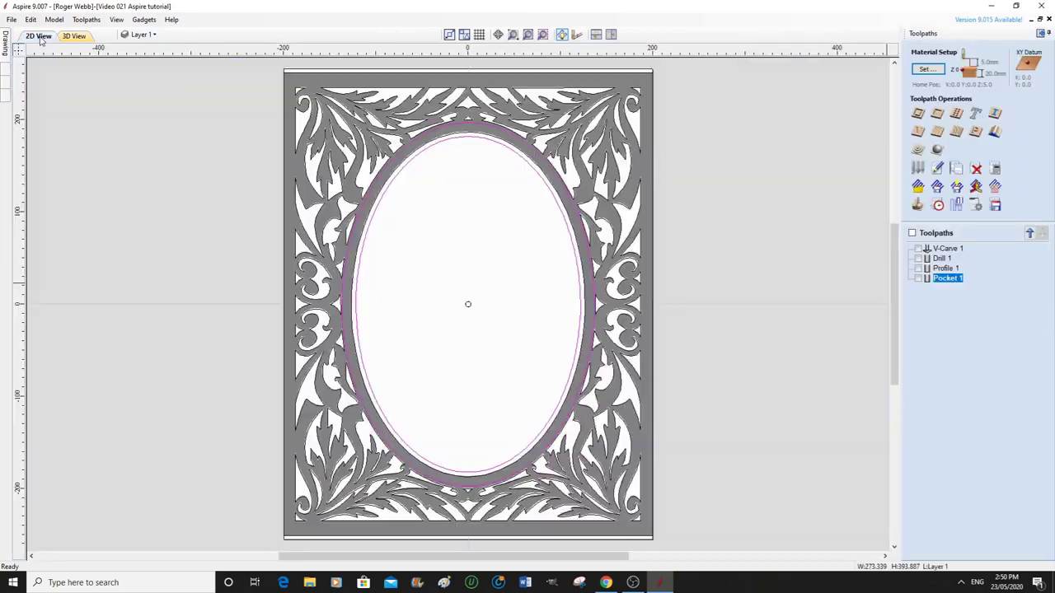
pyautogui.keyDown('shift'); pyautogui.click(284, 149); pyautogui.keyUp('shift')
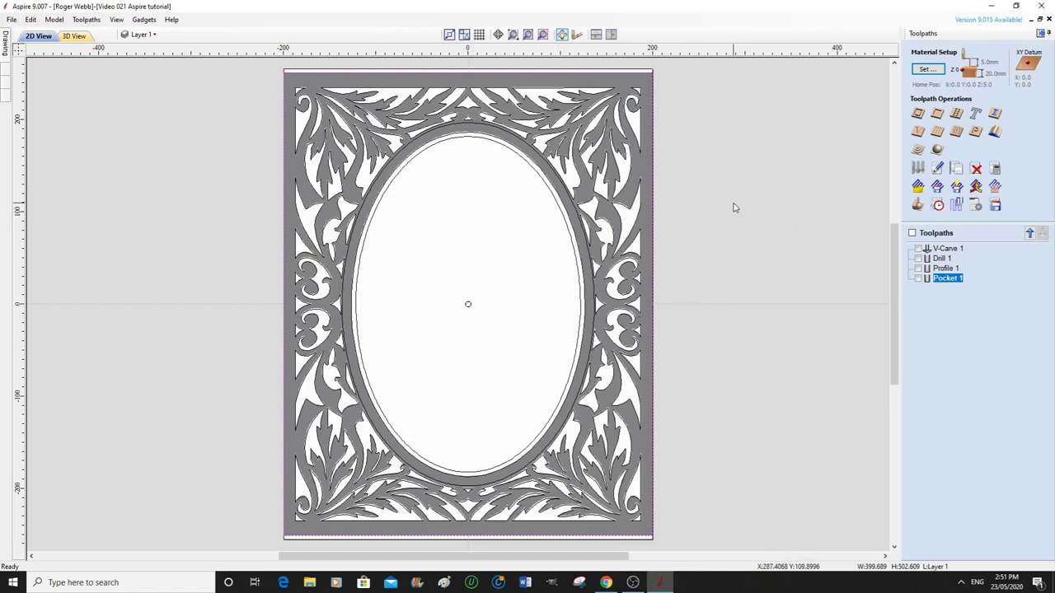
# Step: Start a new profile toolpath with End Mill (6 mm) chosen from Metric Tools
pyautogui.click(918, 115)
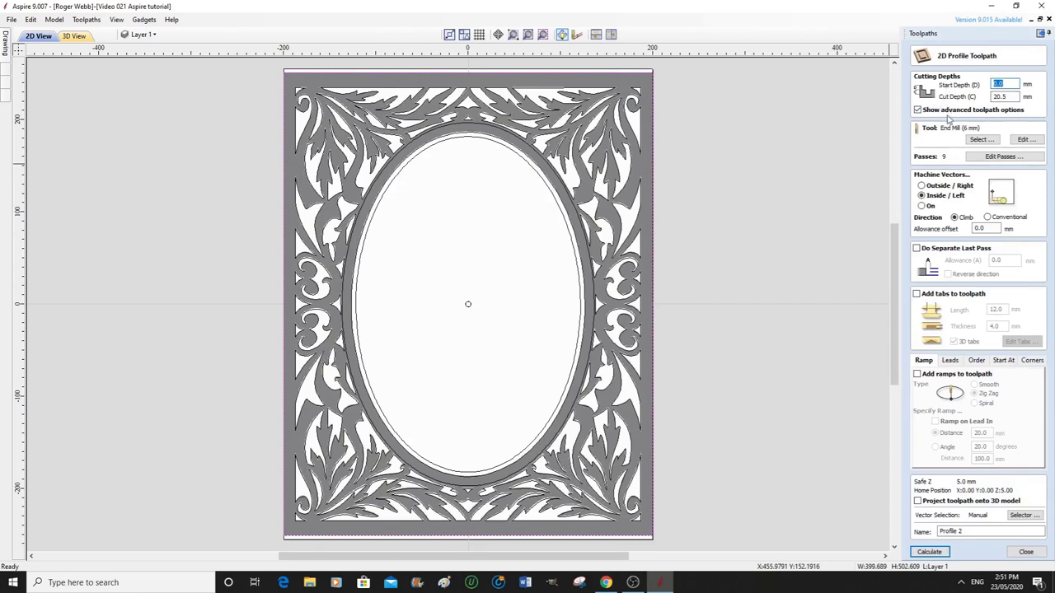
pyautogui.click(981, 140)
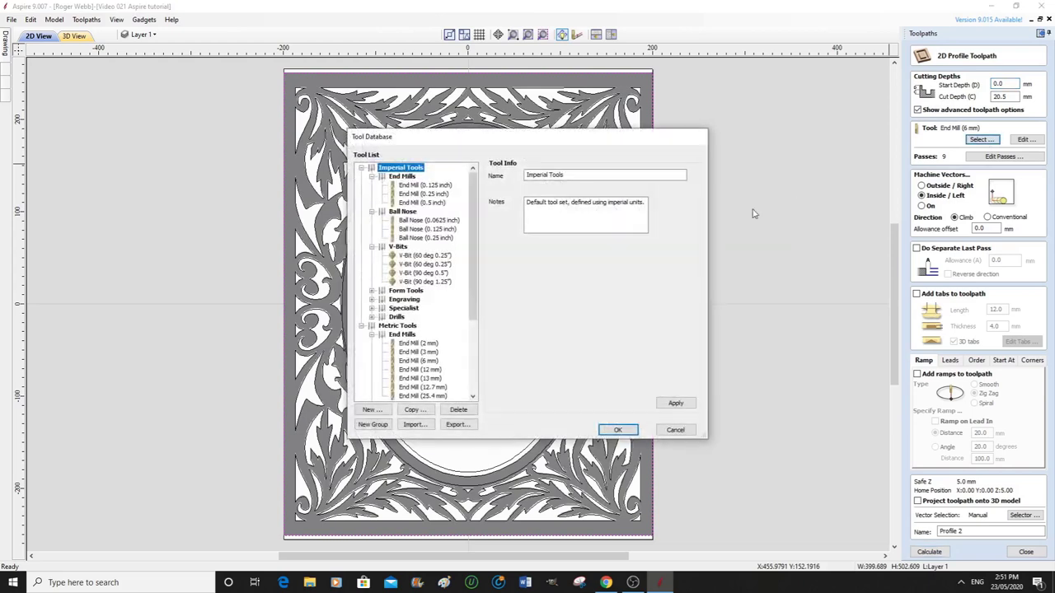
pyautogui.click(417, 361)
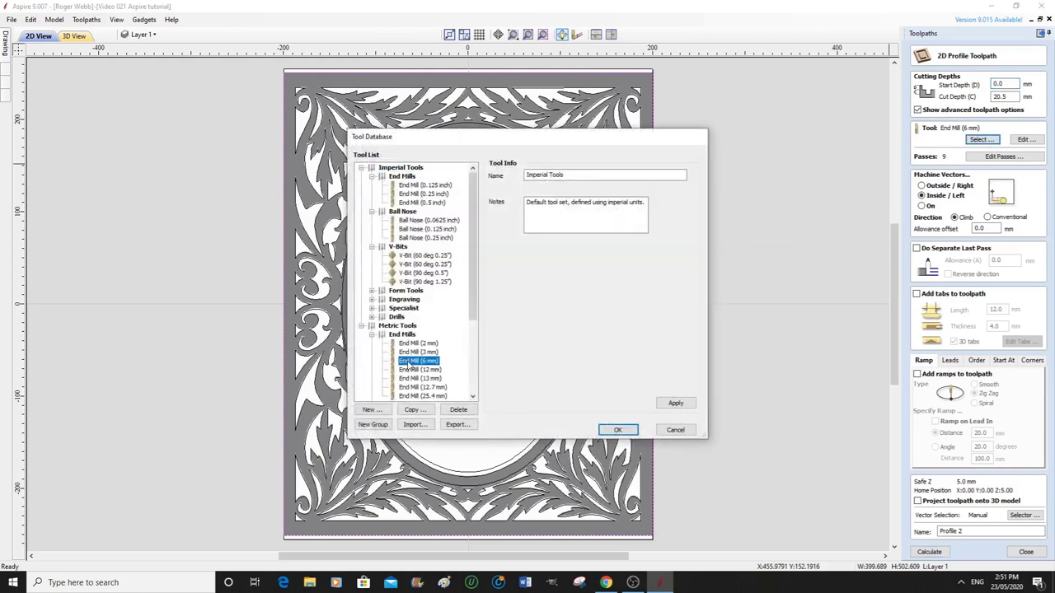
pyautogui.click(618, 430)
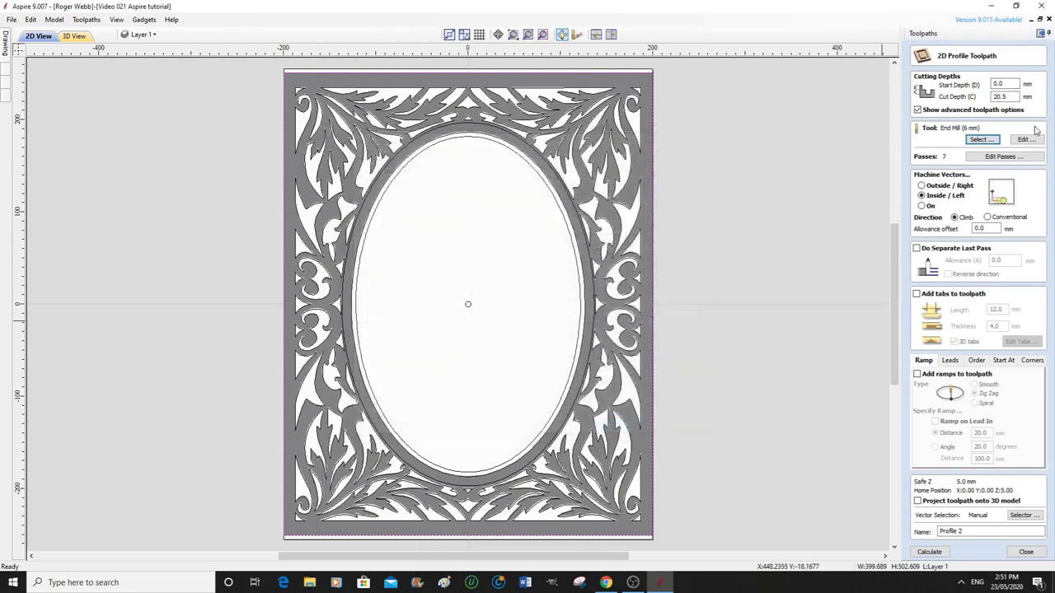
pyautogui.click(1025, 139)
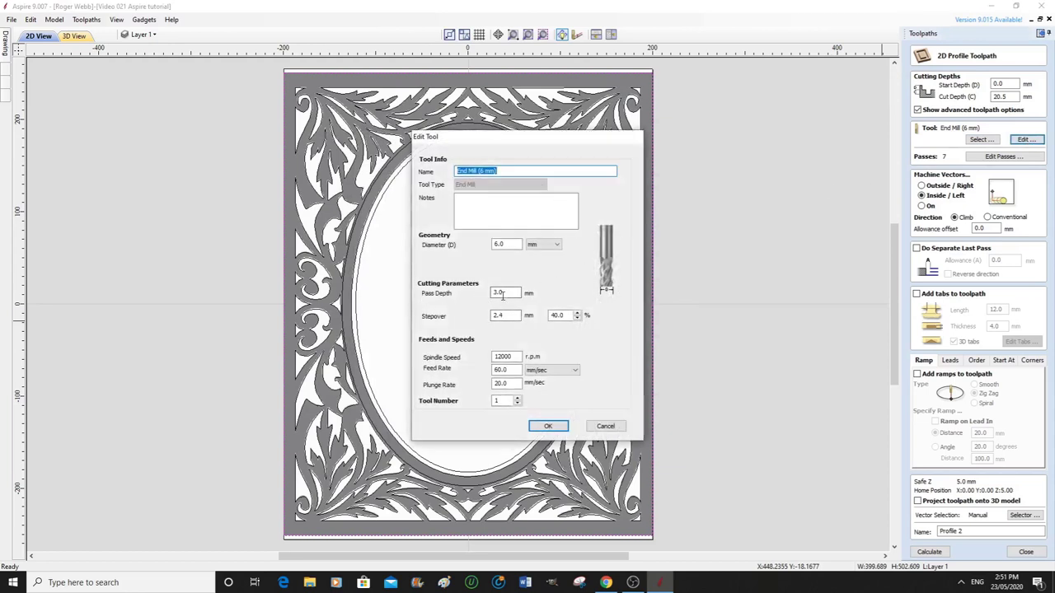
# Step: Give Profile 2's end mill a 2.5 mm pass depth, 25 mm/sec feed and 5 mm/sec plunge
pyautogui.doubleClick(500, 292)
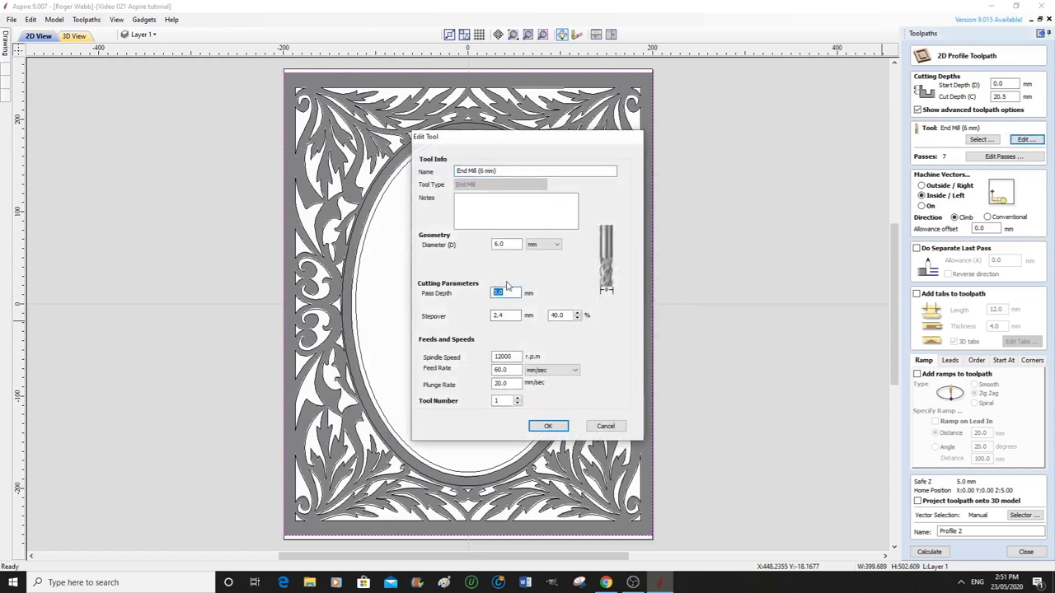
pyautogui.write('2.5')
pyautogui.moveTo(501, 370); pyautogui.dragTo(490, 373)
pyautogui.write('25')
pyautogui.moveTo(503, 384); pyautogui.dragTo(497, 384)
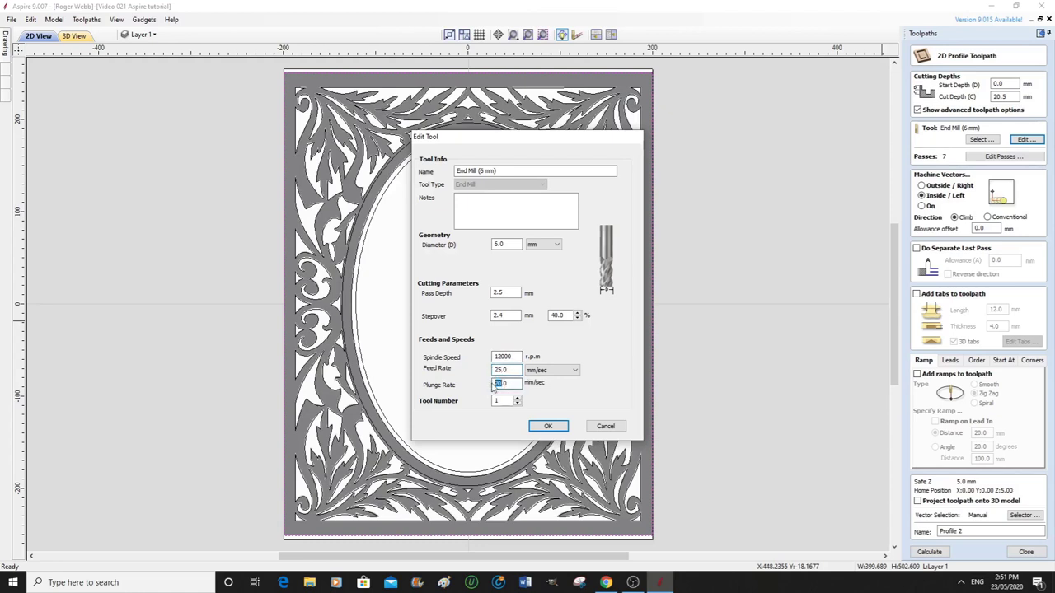
pyautogui.write('5')
pyautogui.click(551, 427)
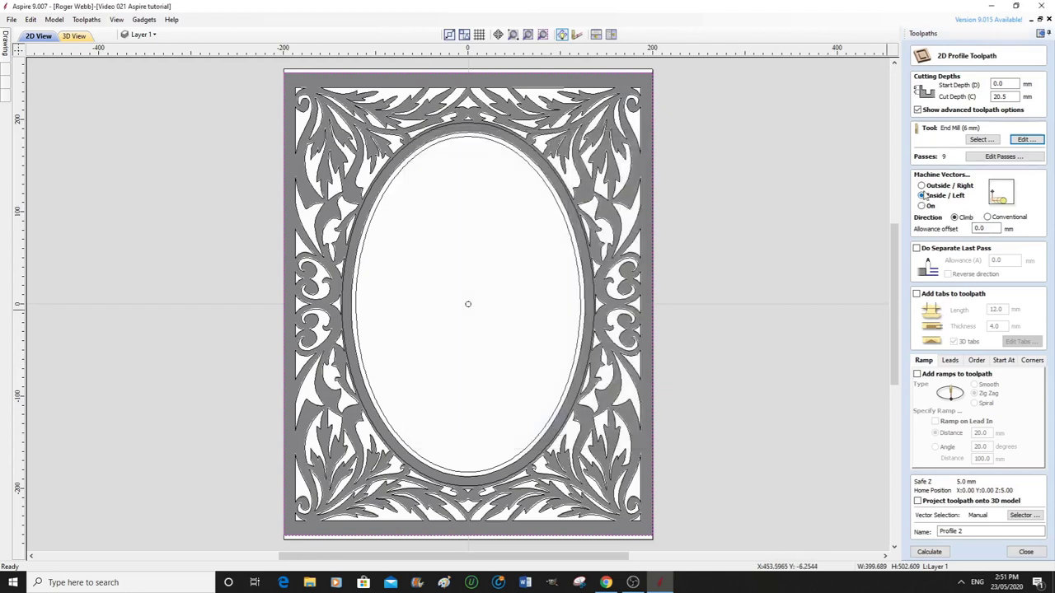
# Step: Set Profile 2 to cut Outside/Right with holding tabs enabled at 3.0 mm thickness
pyautogui.click(922, 187)
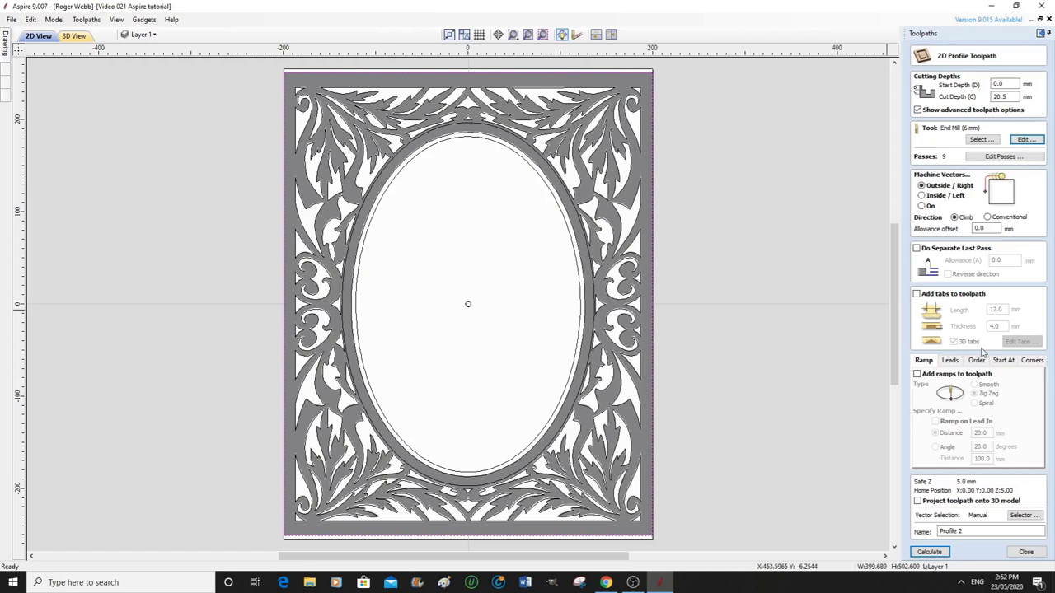
pyautogui.click(916, 294)
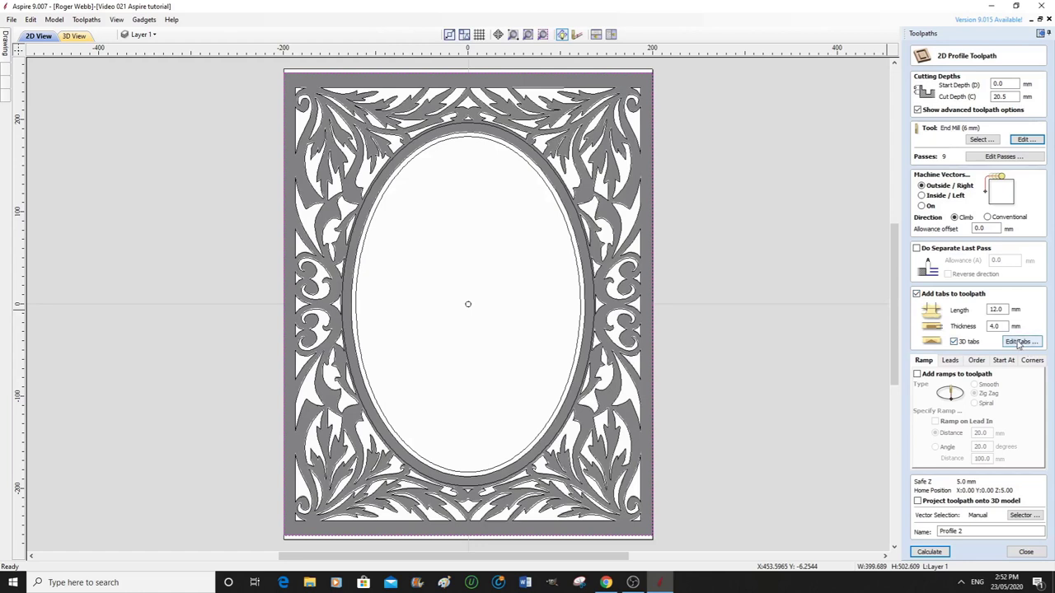
pyautogui.doubleClick(995, 326)
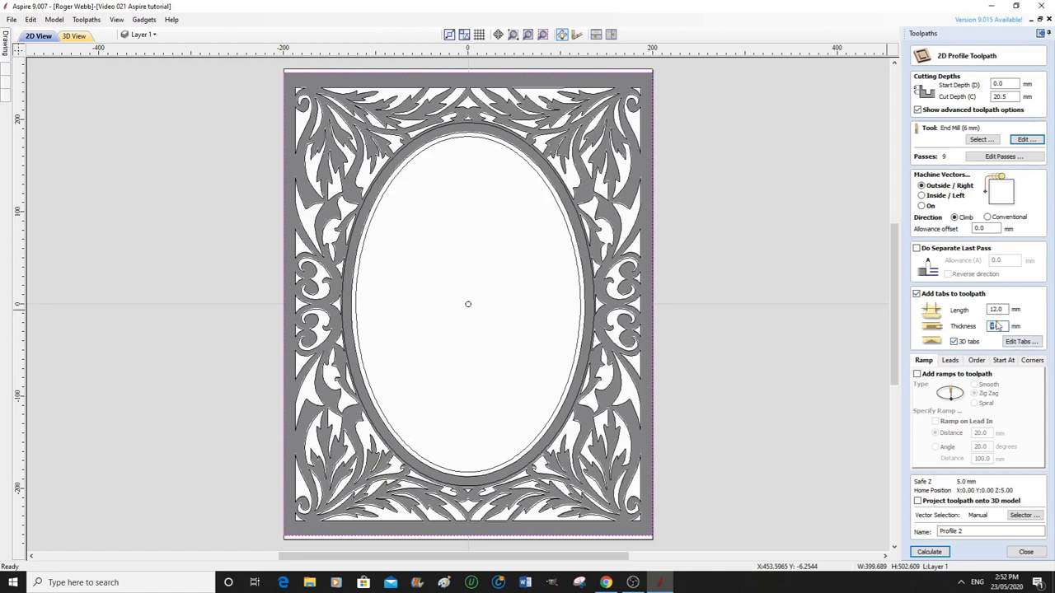
pyautogui.write('3.0')
pyautogui.click(1022, 342)
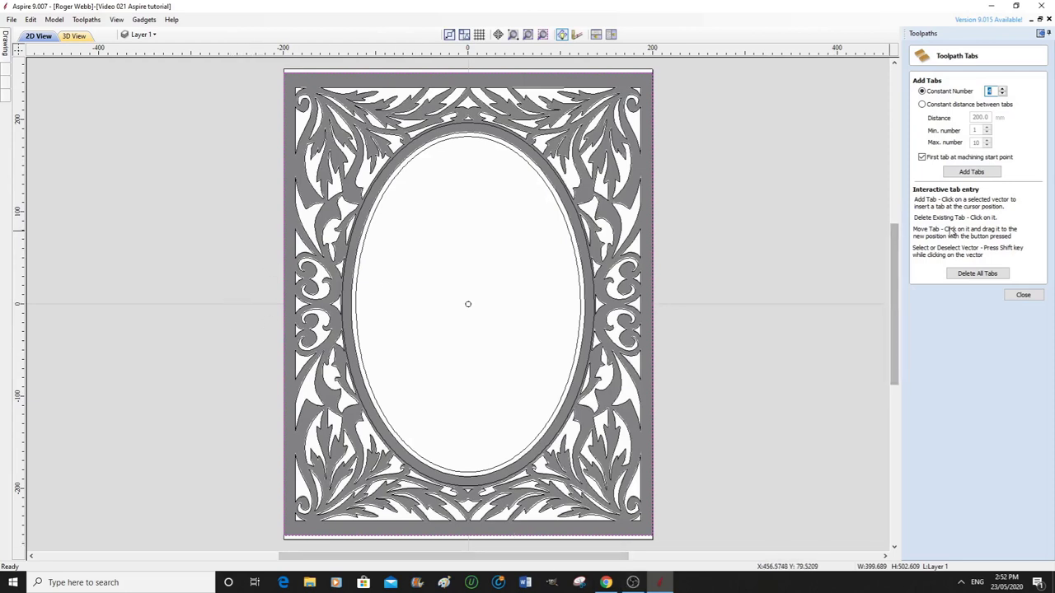
# Step: Place tabs at the rectangle's top, right, bottom and left edge centres, without a start-point tab
pyautogui.click(975, 173)
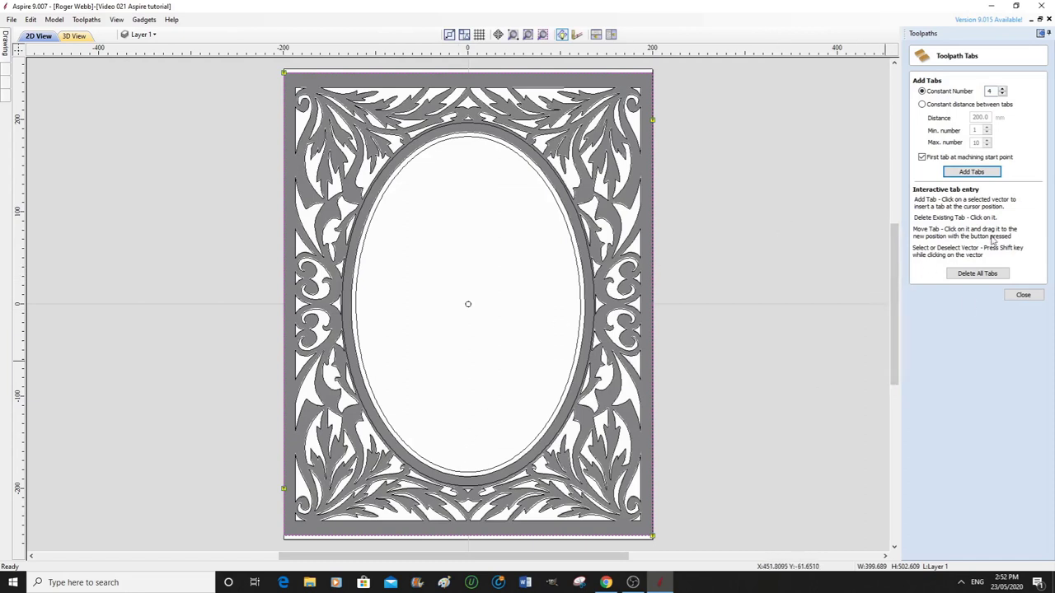
pyautogui.click(923, 158)
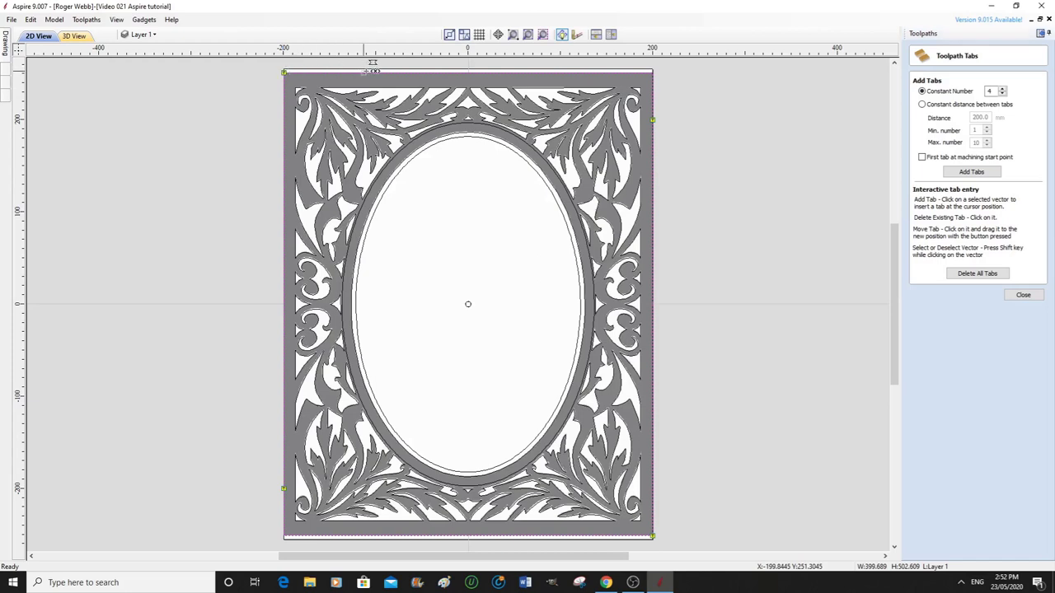
pyautogui.click(470, 72)
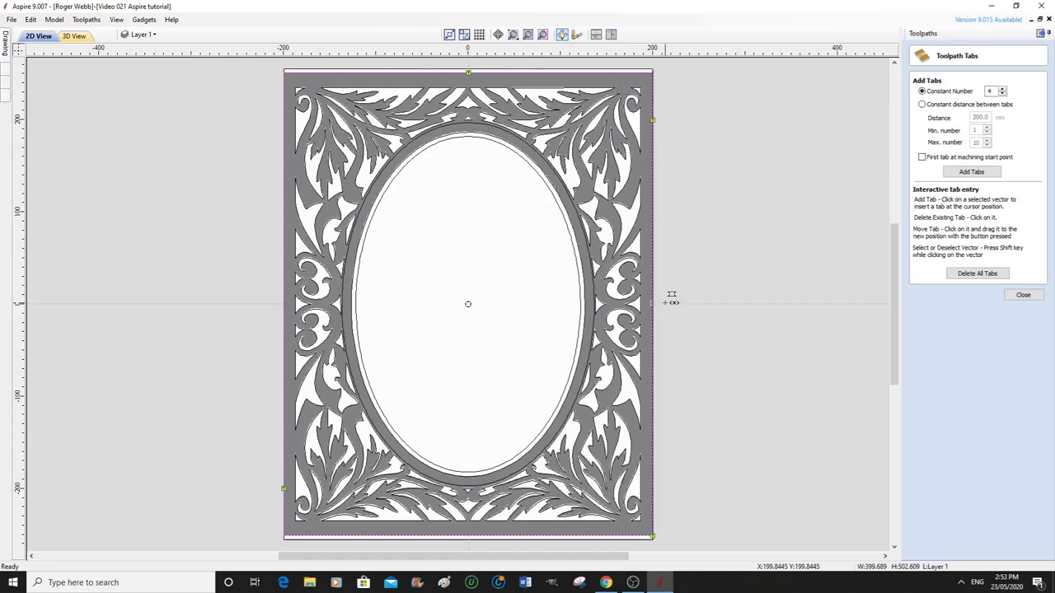
pyautogui.moveTo(672, 298); pyautogui.dragTo(672, 302)
pyautogui.moveTo(474, 542); pyautogui.dragTo(469, 536)
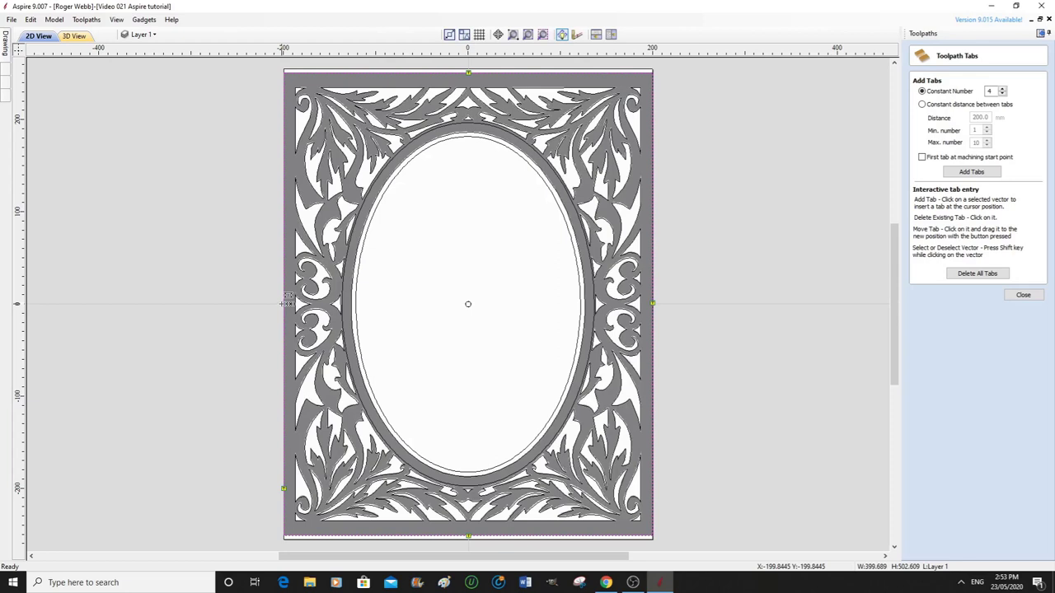
pyautogui.click(284, 304)
pyautogui.click(1025, 295)
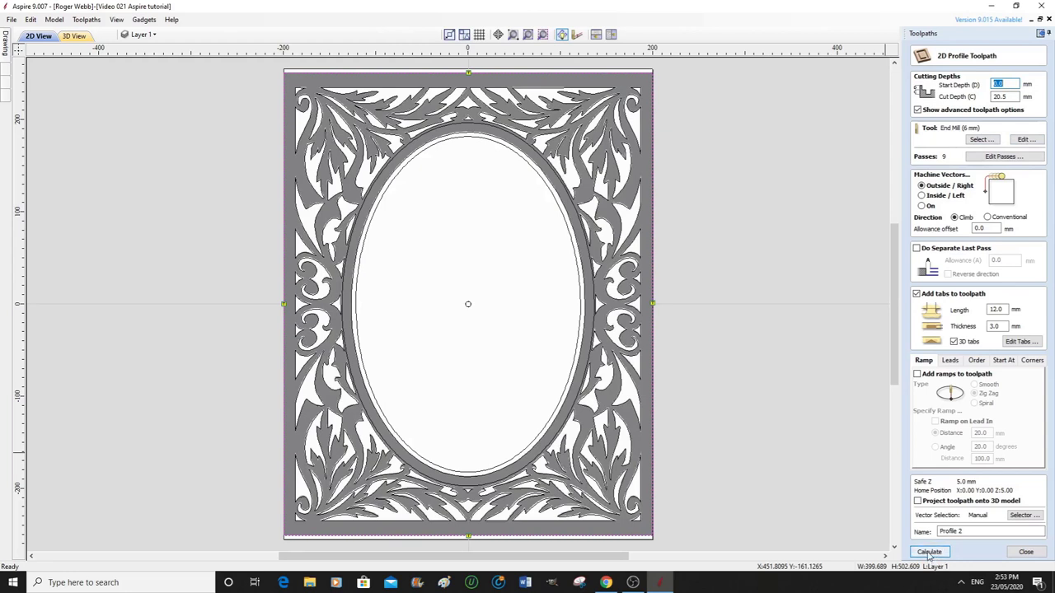
# Step: Calculate Profile 2 and accept the 'Tool will cut through material' warning
pyautogui.click(930, 553)
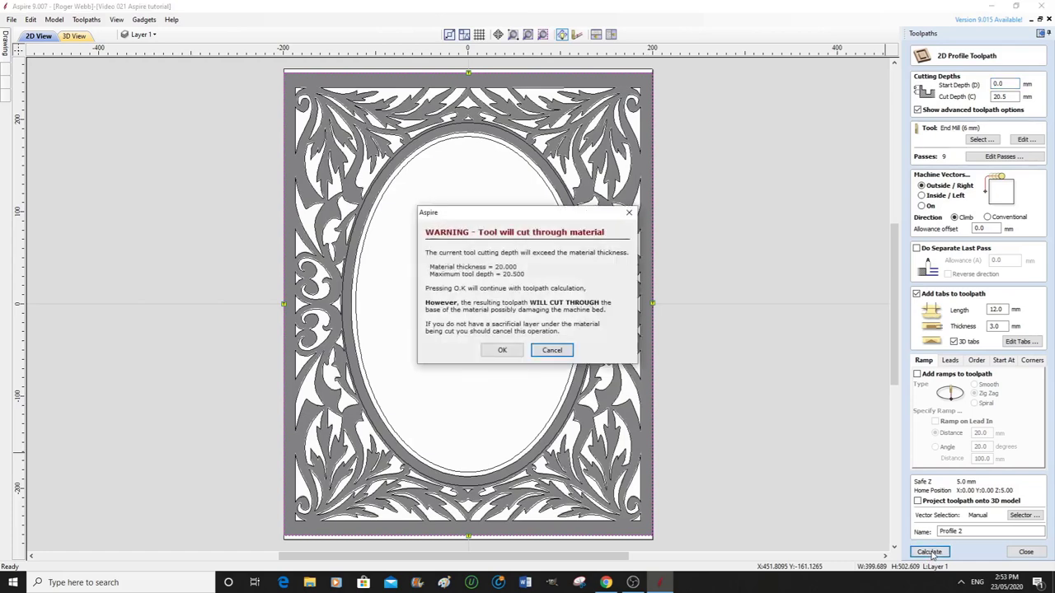
pyautogui.click(502, 350)
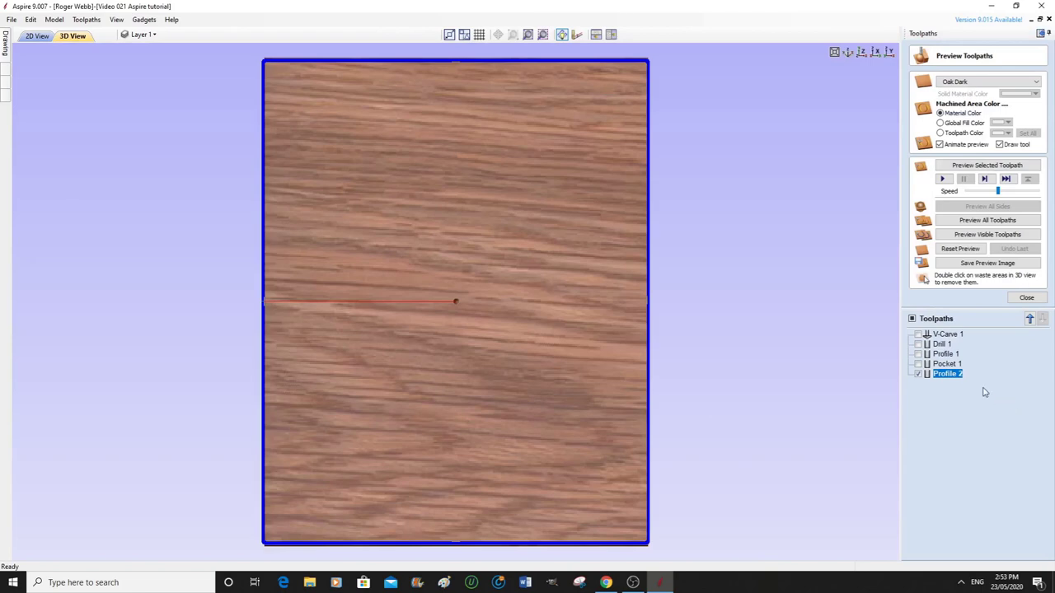
# Step: Untick Profile 2 in the Toolpaths list and tilt the 3D board into perspective
pyautogui.click(919, 374)
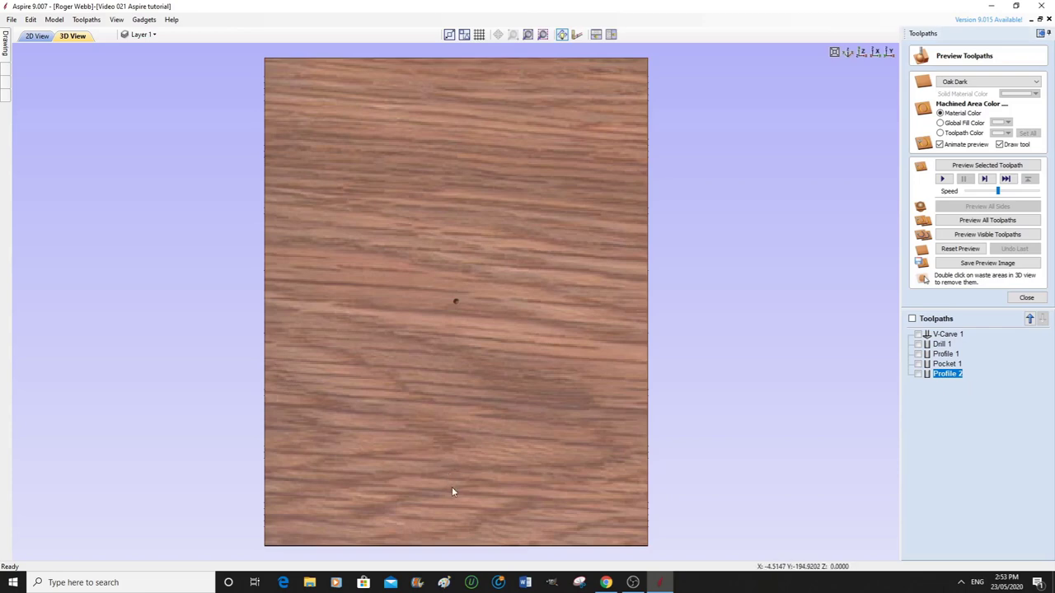
pyautogui.moveTo(455, 478); pyautogui.dragTo(471, 378)
pyautogui.scroll(2, 465, 415)
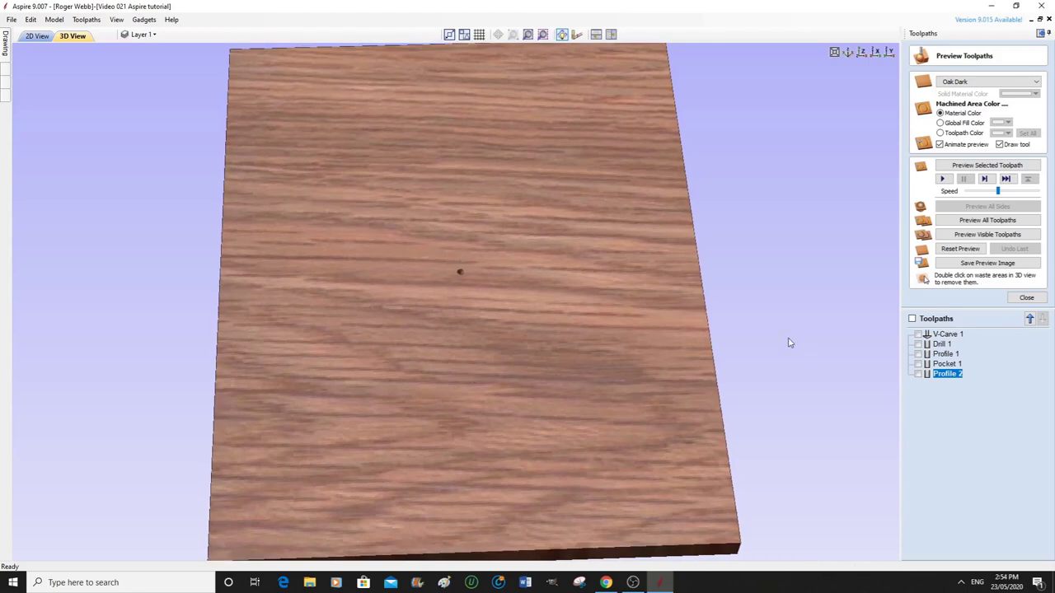
# Step: Reset the preview, raise the simulation speed, and simulate all toolpaths on the board
pyautogui.click(960, 250)
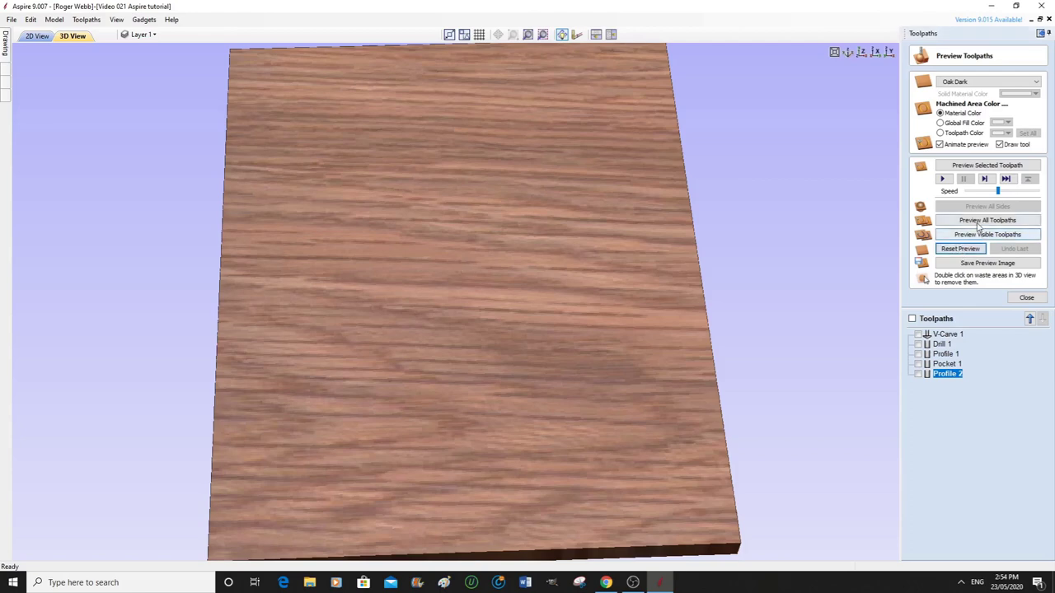
pyautogui.click(999, 192)
pyautogui.moveTo(1002, 194); pyautogui.dragTo(1040, 194)
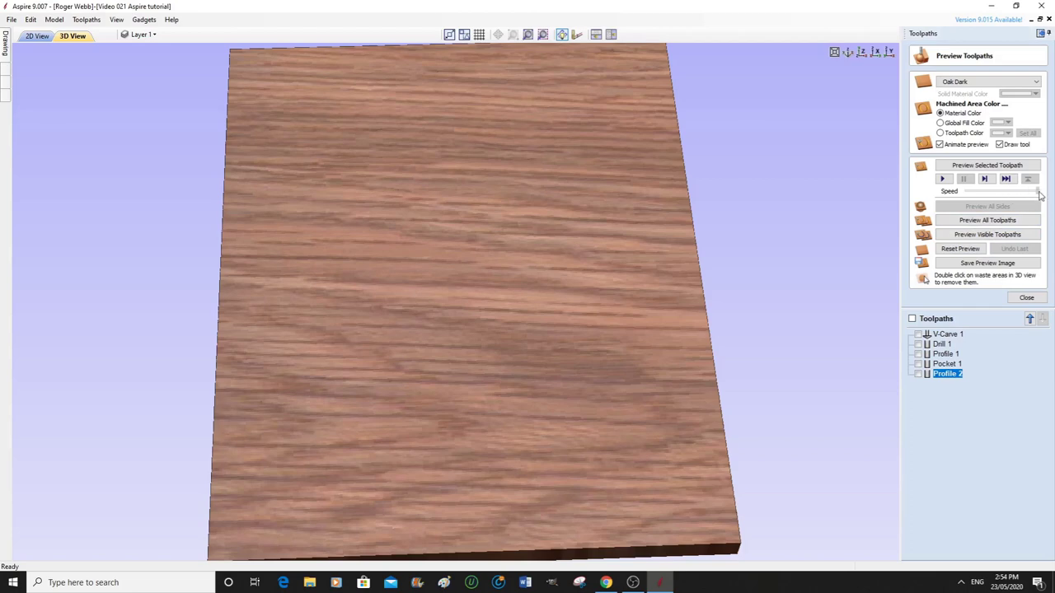
pyautogui.click(979, 222)
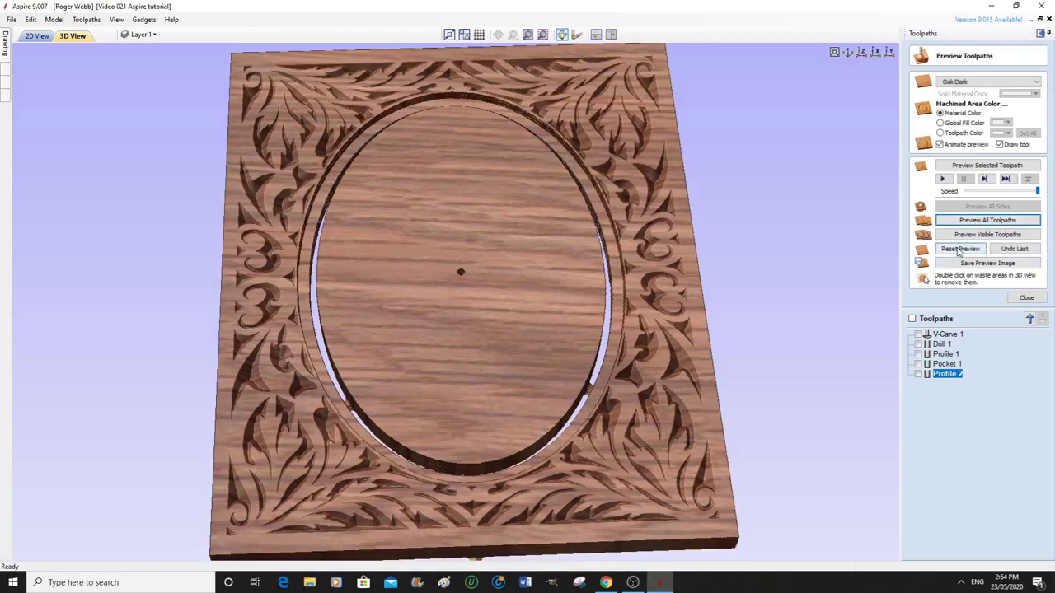
# Step: Clear the carving, slow the simulation to medium, and dismiss the no-visible-toolpaths message
pyautogui.click(960, 249)
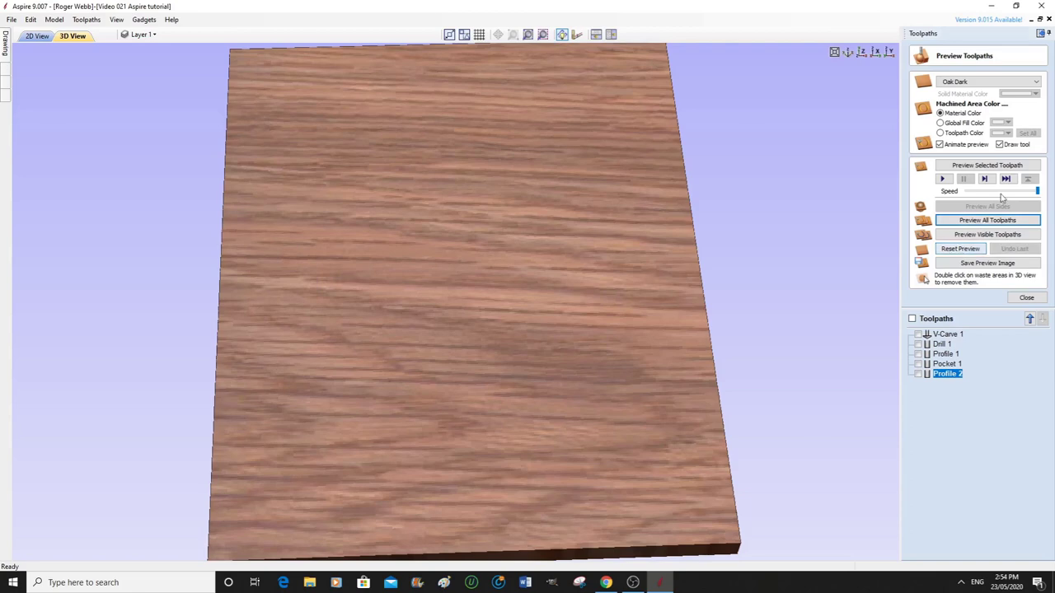
pyautogui.moveTo(1039, 192); pyautogui.dragTo(1000, 198)
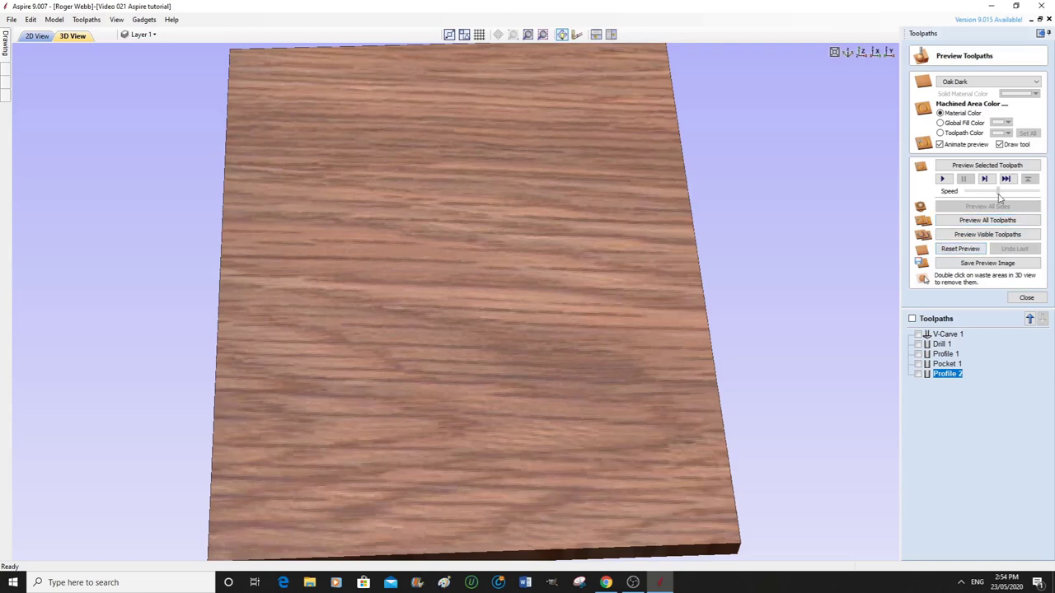
pyautogui.click(982, 235)
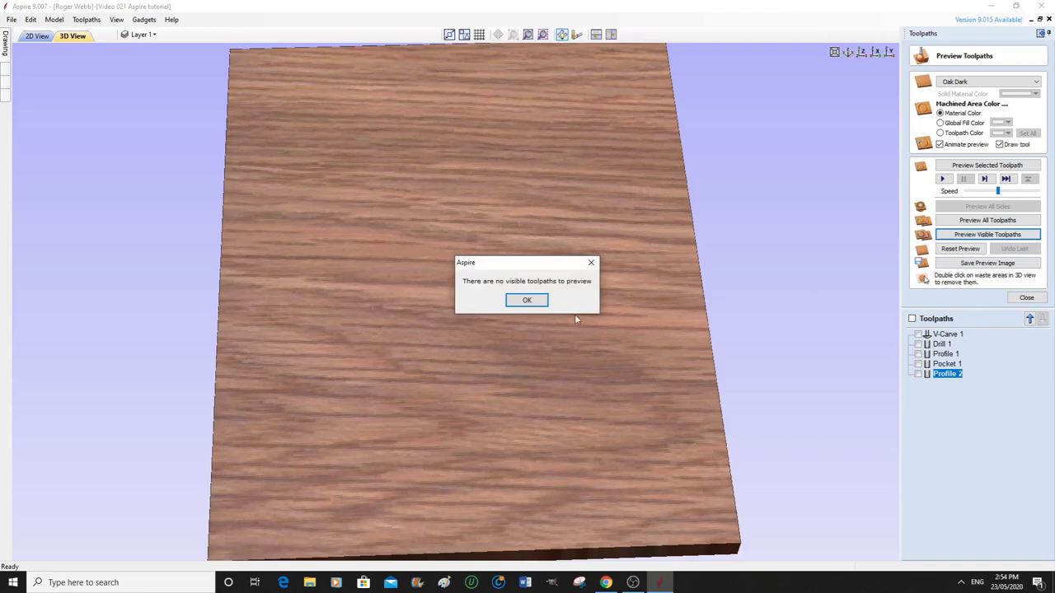
pyautogui.click(528, 301)
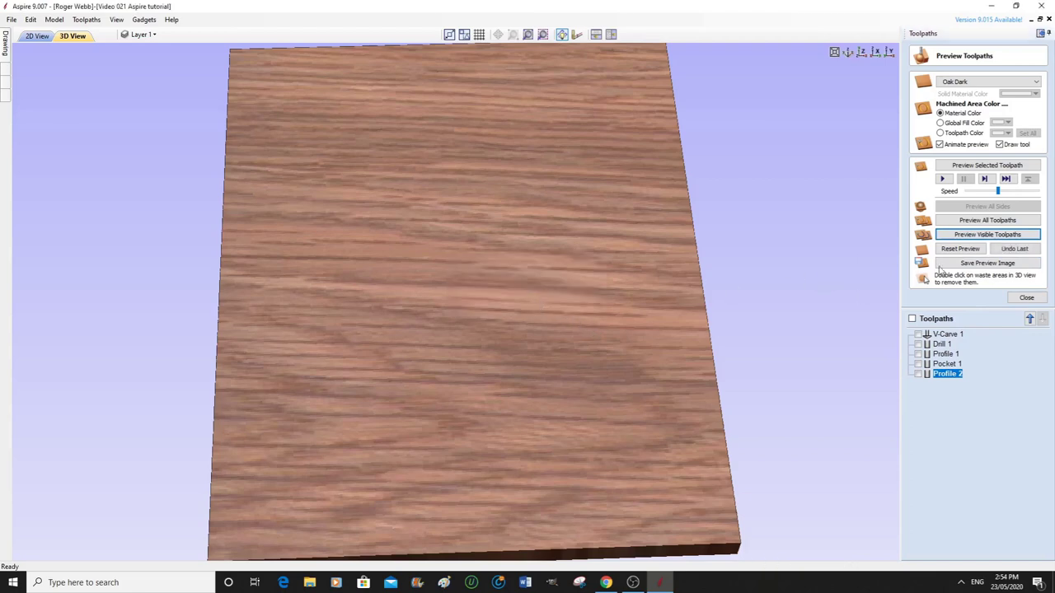
# Step: Simulate all toolpaths carving the oval frame and view it face-on
pyautogui.click(975, 221)
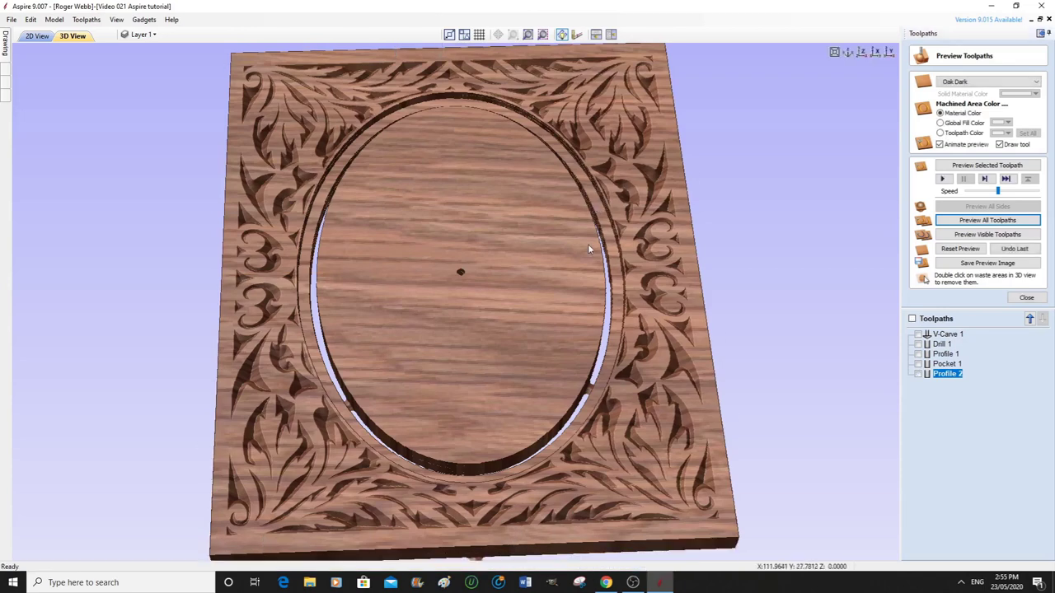
pyautogui.moveTo(565, 330); pyautogui.dragTo(560, 372)
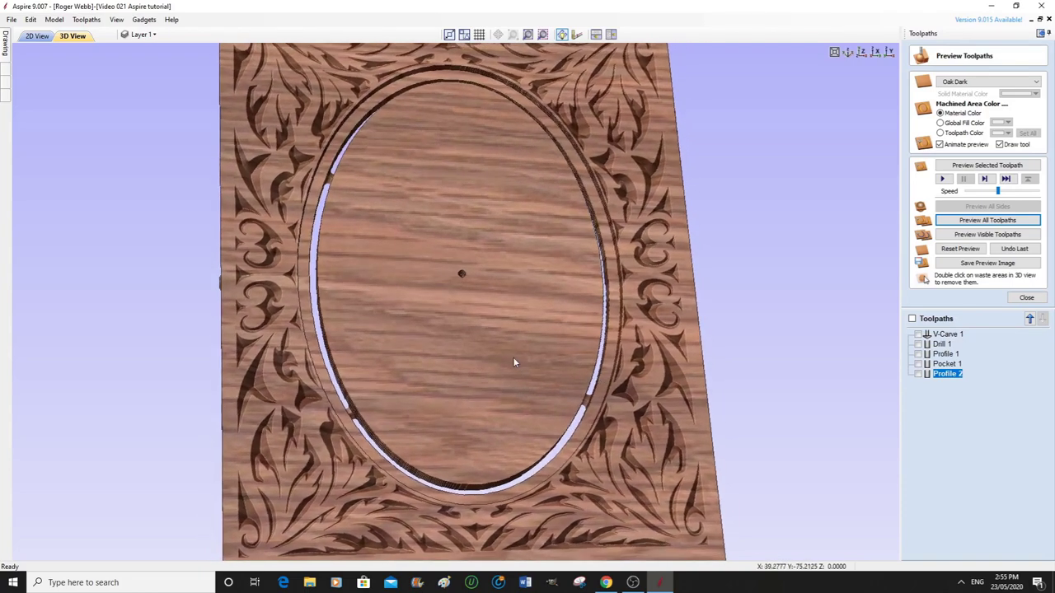
pyautogui.scroll(-2, 535, 344)
pyautogui.moveTo(478, 393); pyautogui.dragTo(474, 303)
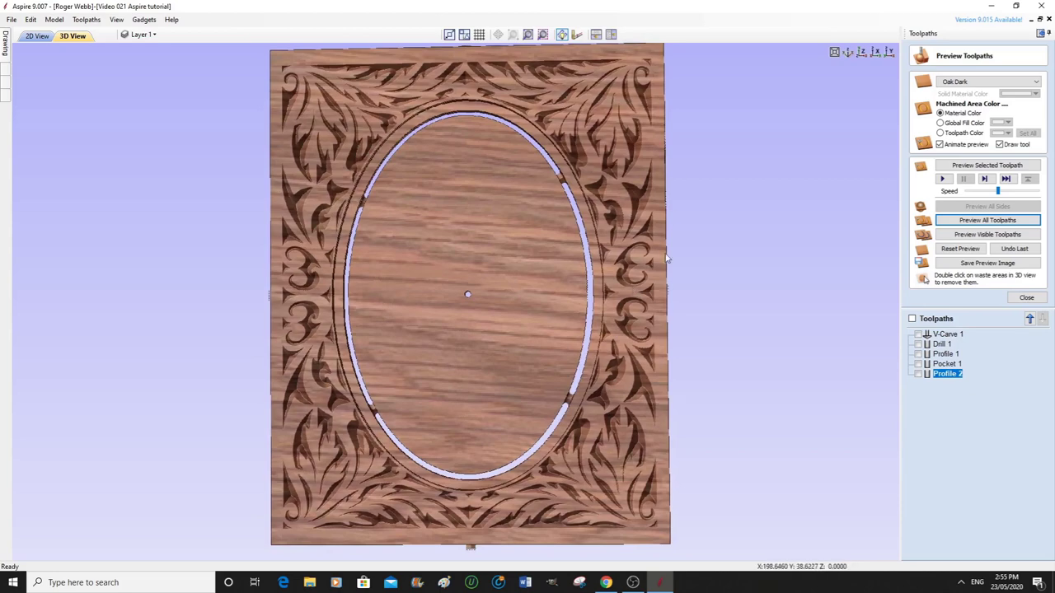
# Step: Render the preview material as Mahogany and inspect the frame from tilted angles
pyautogui.click(1037, 83)
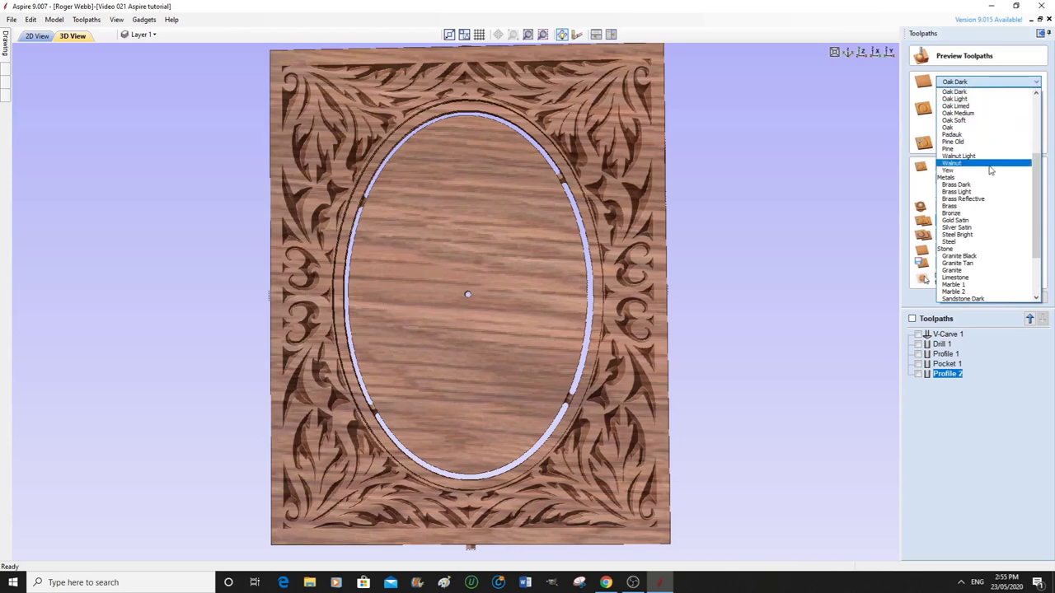
pyautogui.scroll(4, 991, 170)
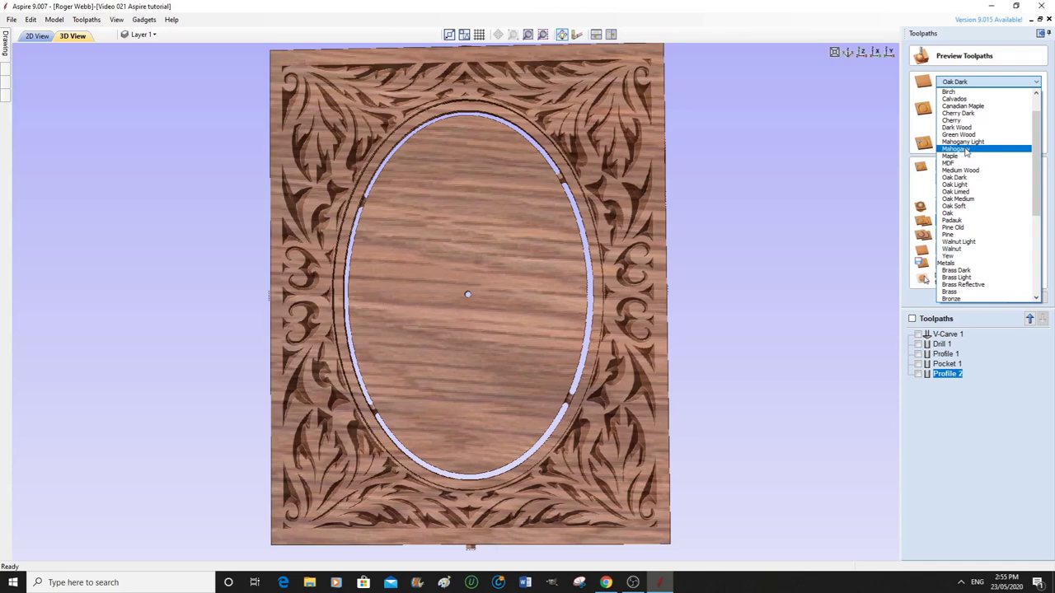
pyautogui.click(964, 149)
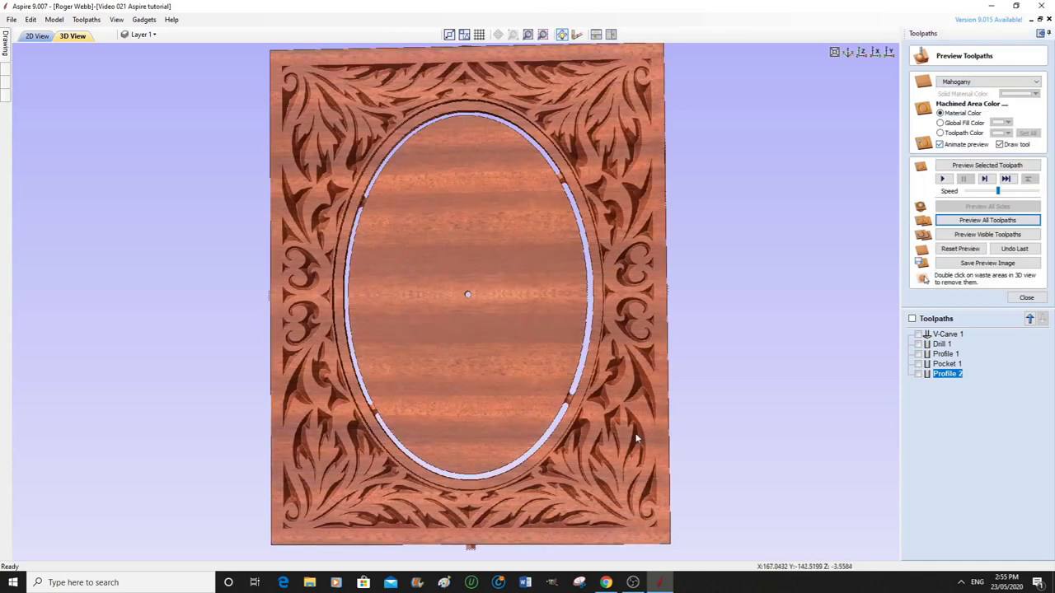
pyautogui.moveTo(626, 410); pyautogui.dragTo(463, 347)
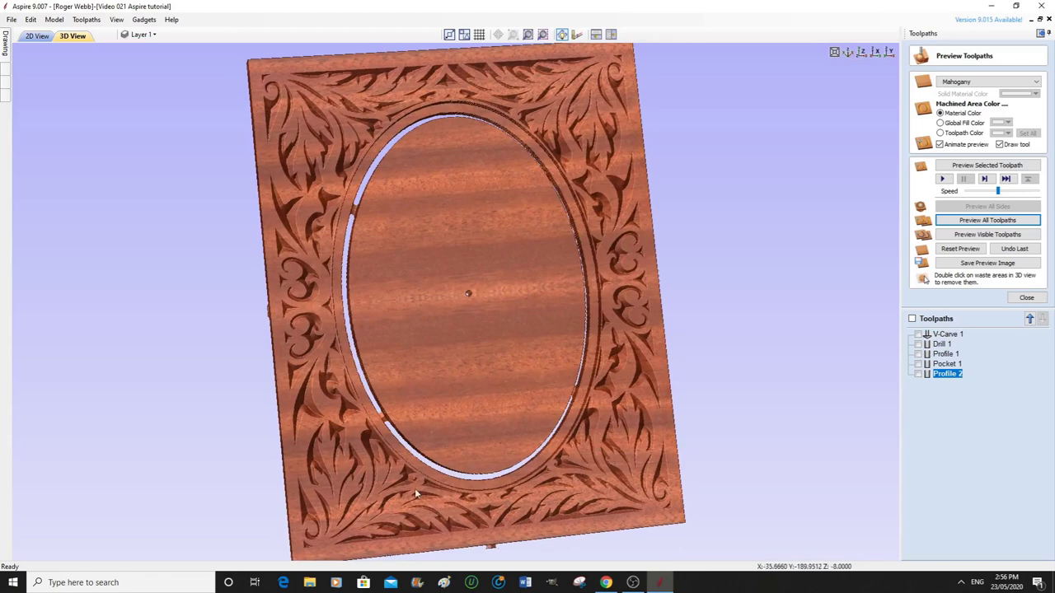
pyautogui.moveTo(288, 341); pyautogui.dragTo(280, 331)
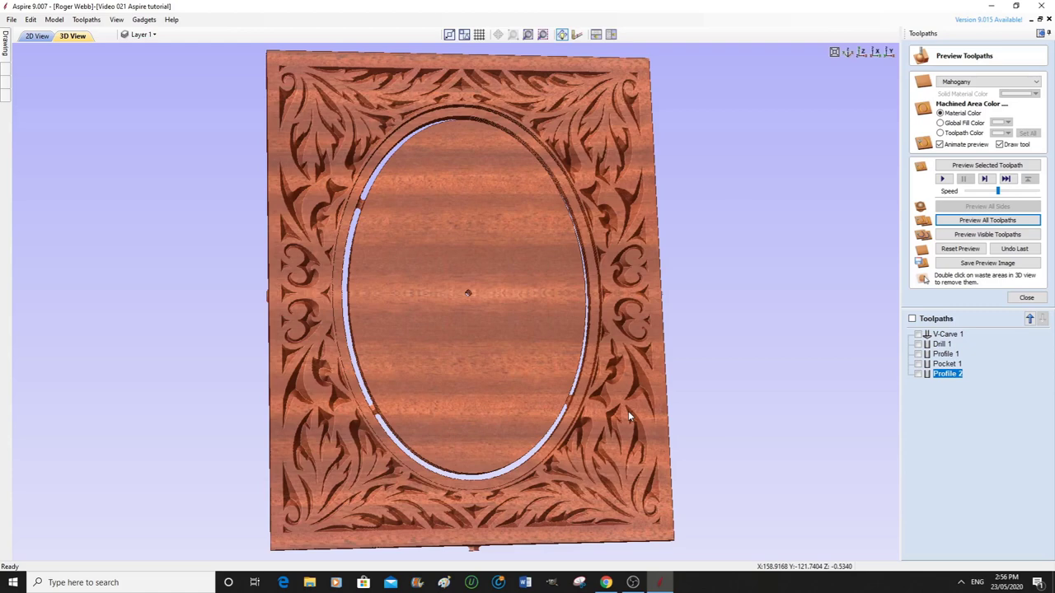
pyautogui.moveTo(323, 376); pyautogui.dragTo(290, 401)
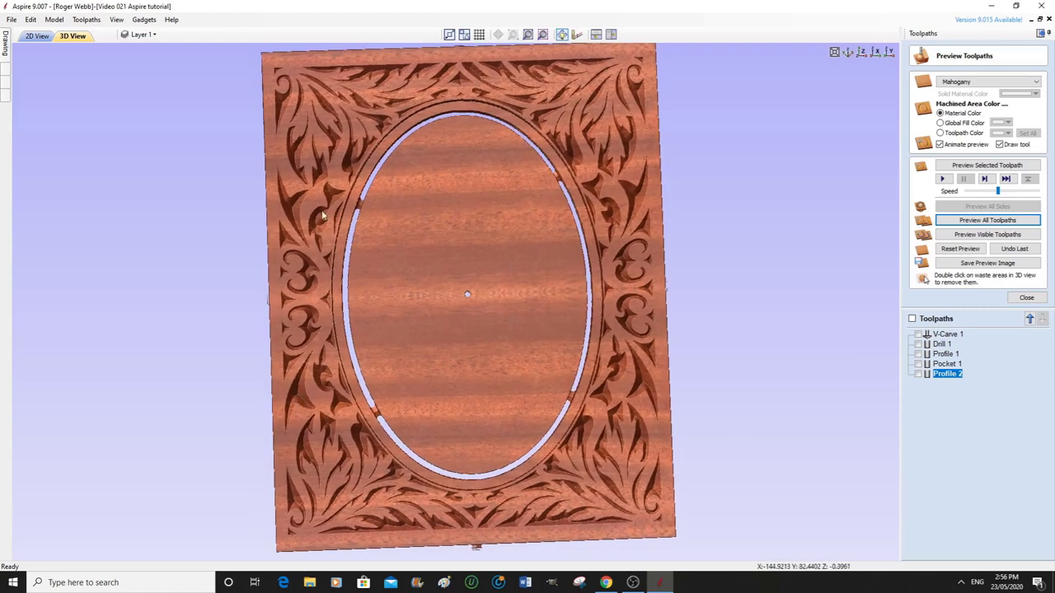
pyautogui.moveTo(299, 108); pyautogui.dragTo(300, 97)
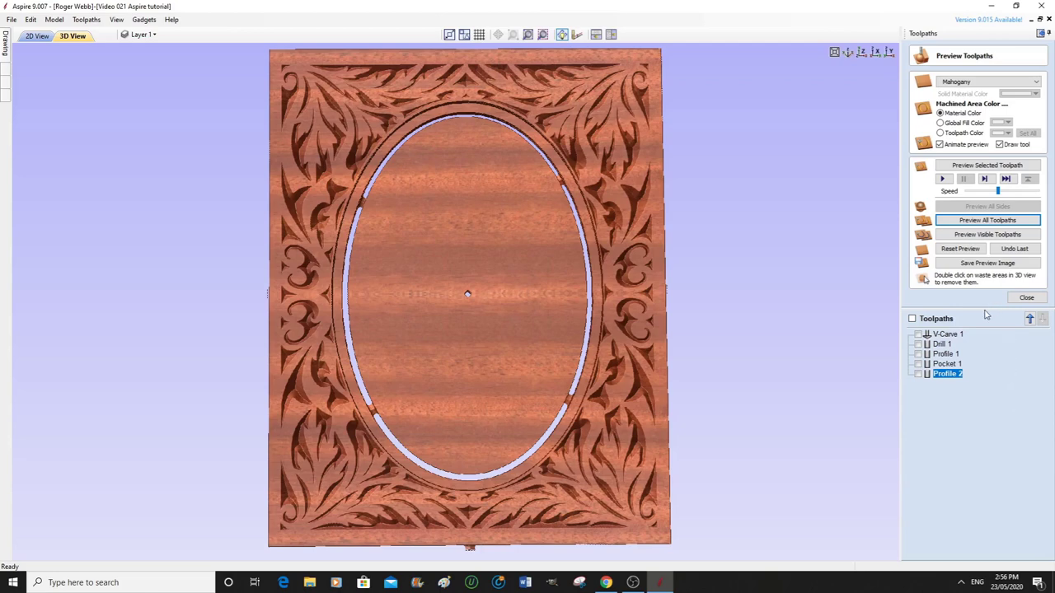
# Step: Close the preview and select V-Carve 1 in Save Toolpaths with G Code (mm) (*.tap)
pyautogui.click(1029, 297)
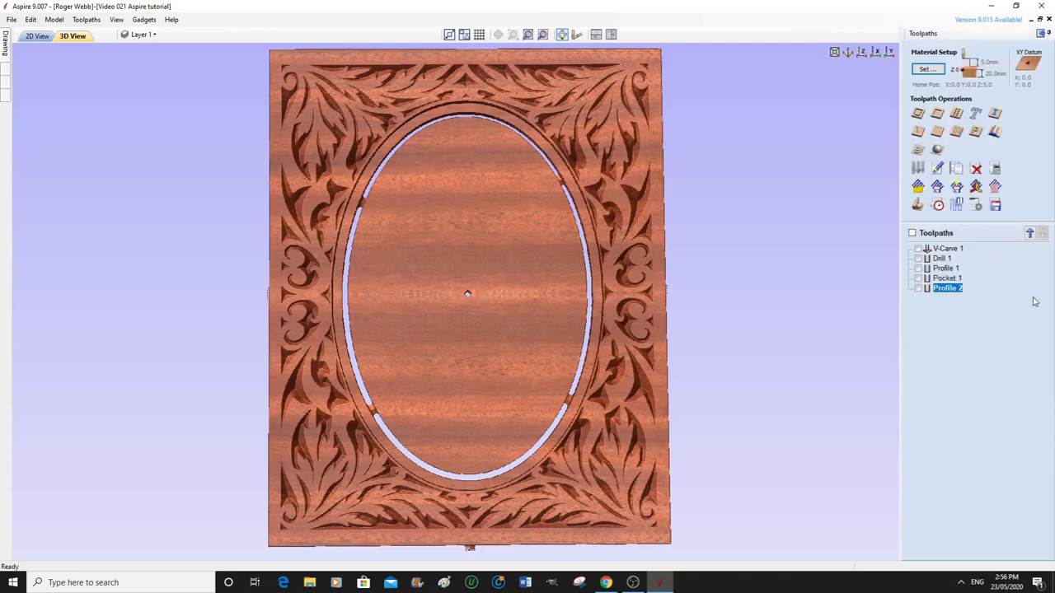
pyautogui.click(995, 205)
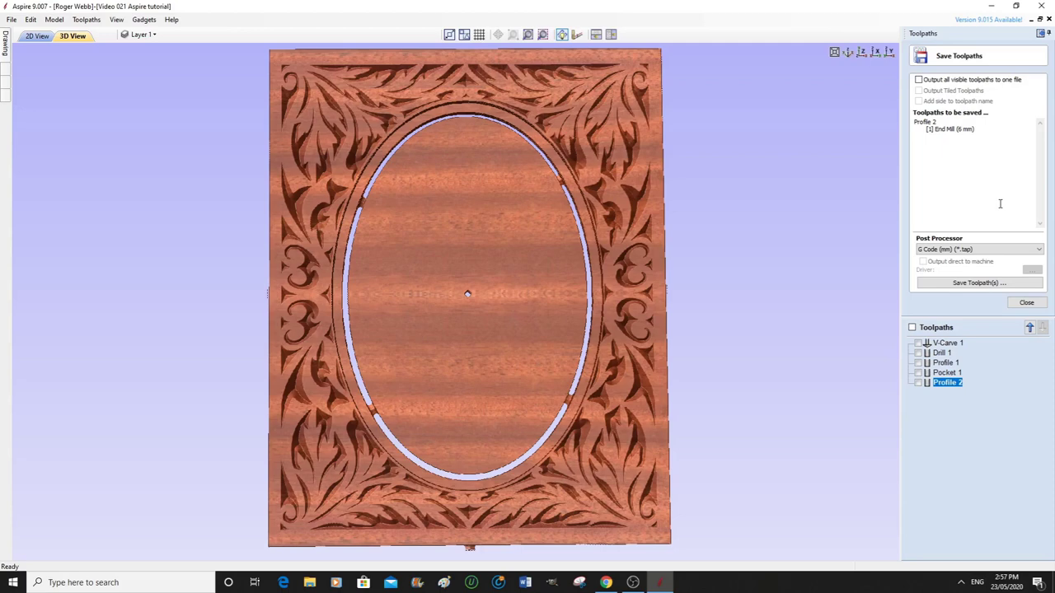
pyautogui.click(948, 343)
pyautogui.moveTo(948, 346)
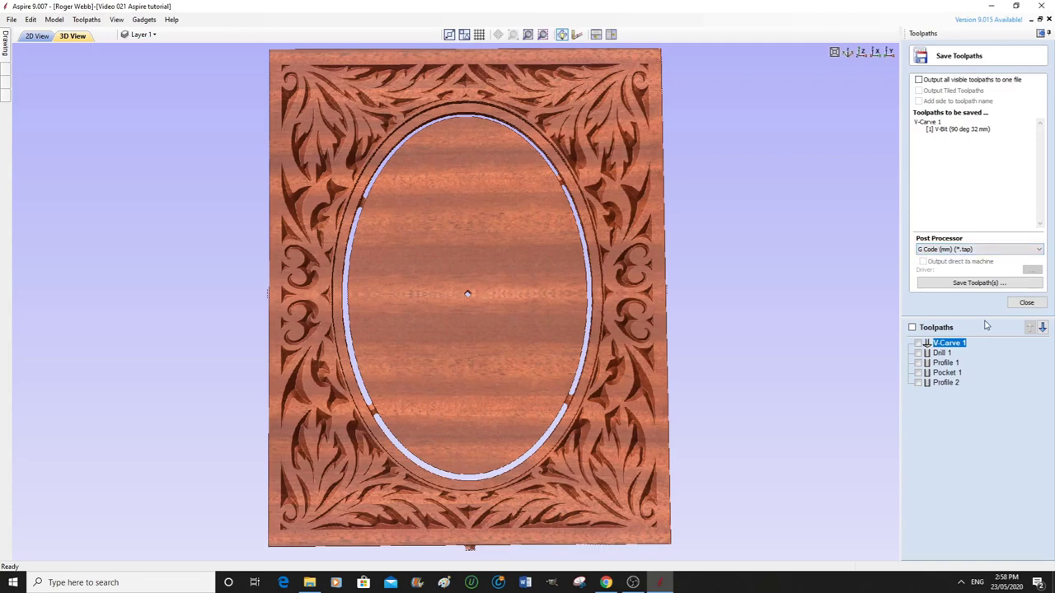
# Step: Save V-Carve 1 as a .tap file on USB Drive (E:)
pyautogui.click(963, 284)
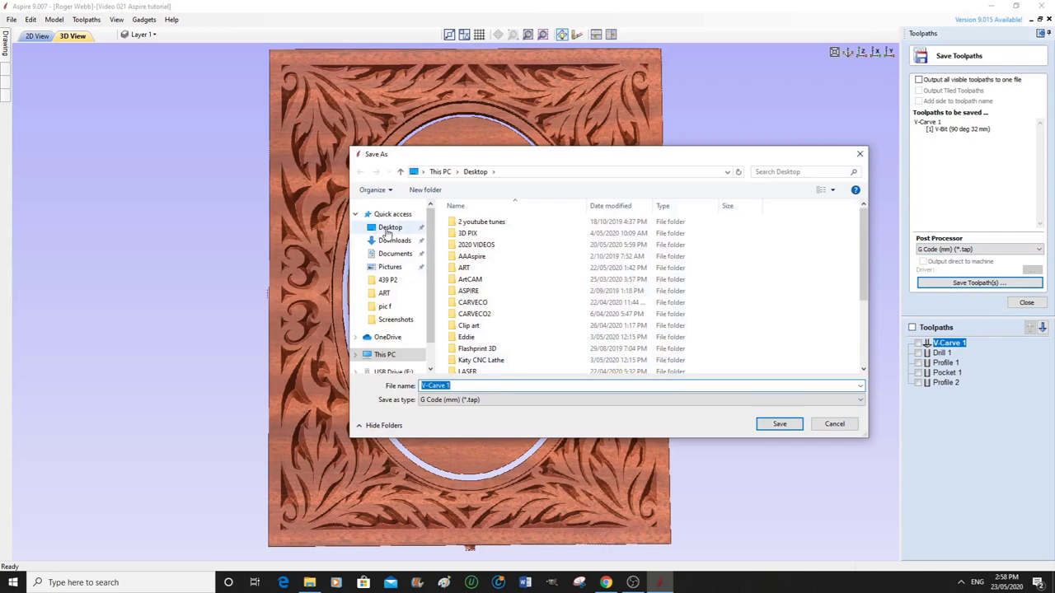
pyautogui.scroll(-1, 406, 295)
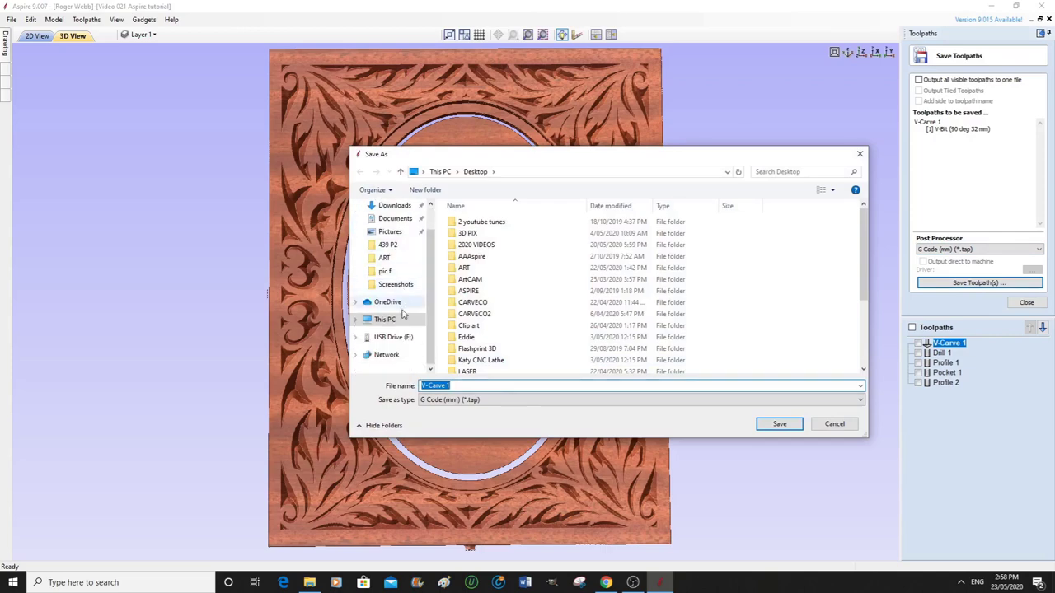
pyautogui.click(391, 338)
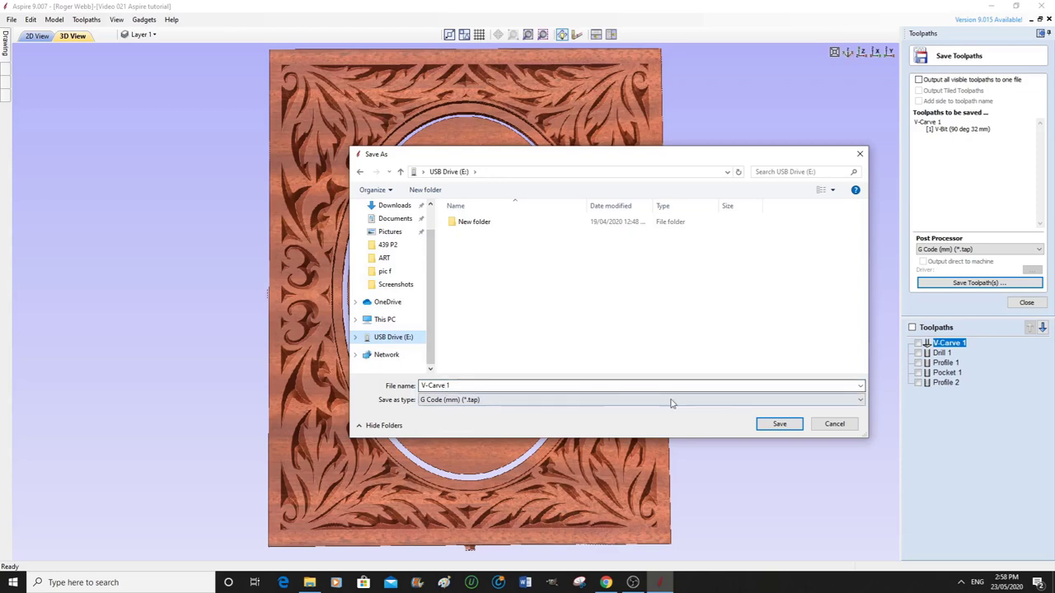
pyautogui.click(780, 424)
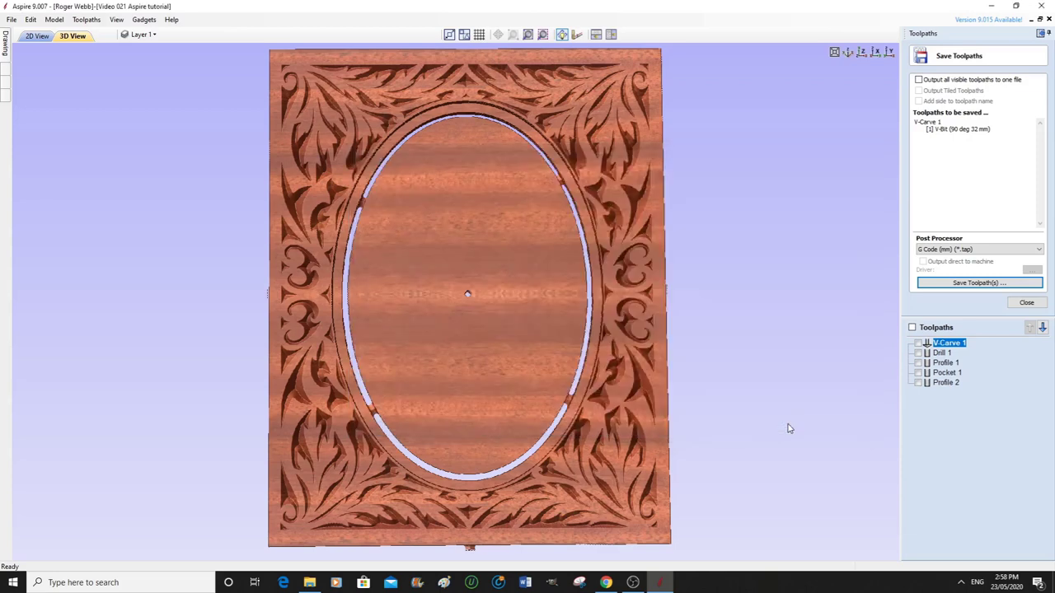
# Step: Save Drill 1 and Profile 1 as .tap files on the USB drive
pyautogui.click(942, 353)
pyautogui.click(960, 282)
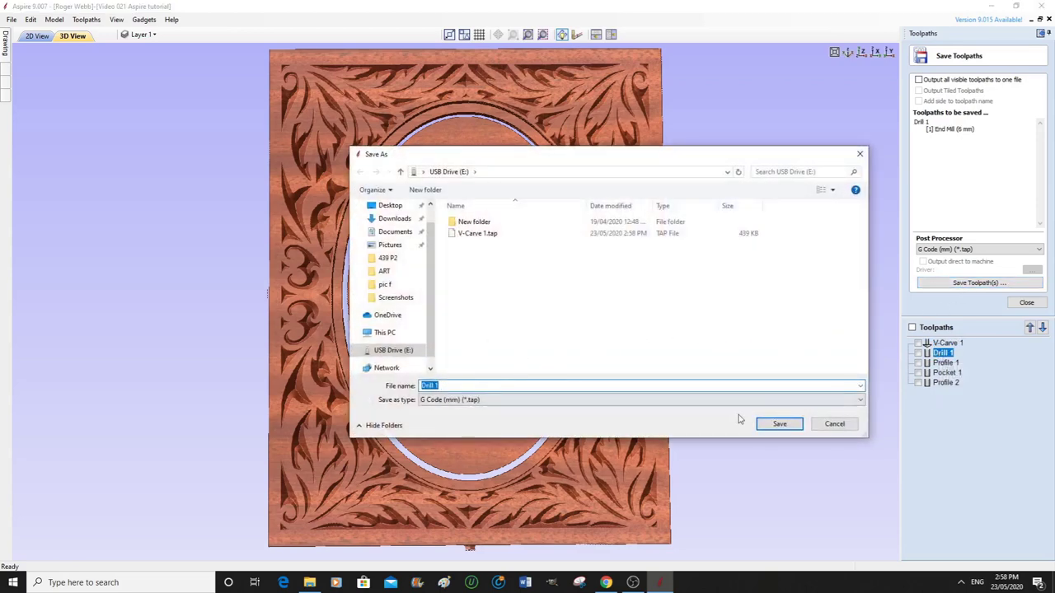
pyautogui.click(787, 427)
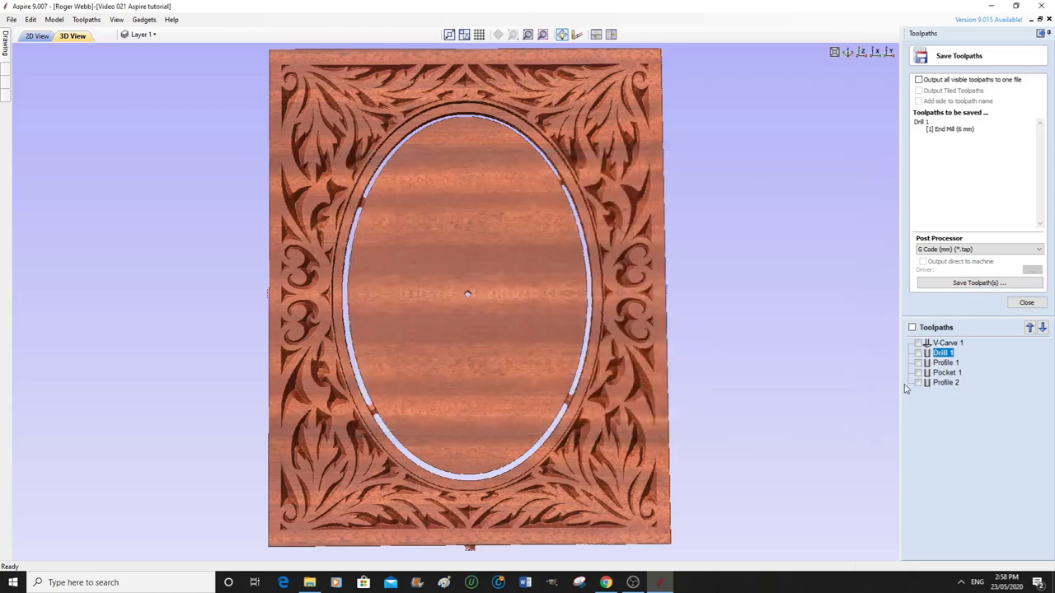
pyautogui.click(946, 363)
pyautogui.click(971, 285)
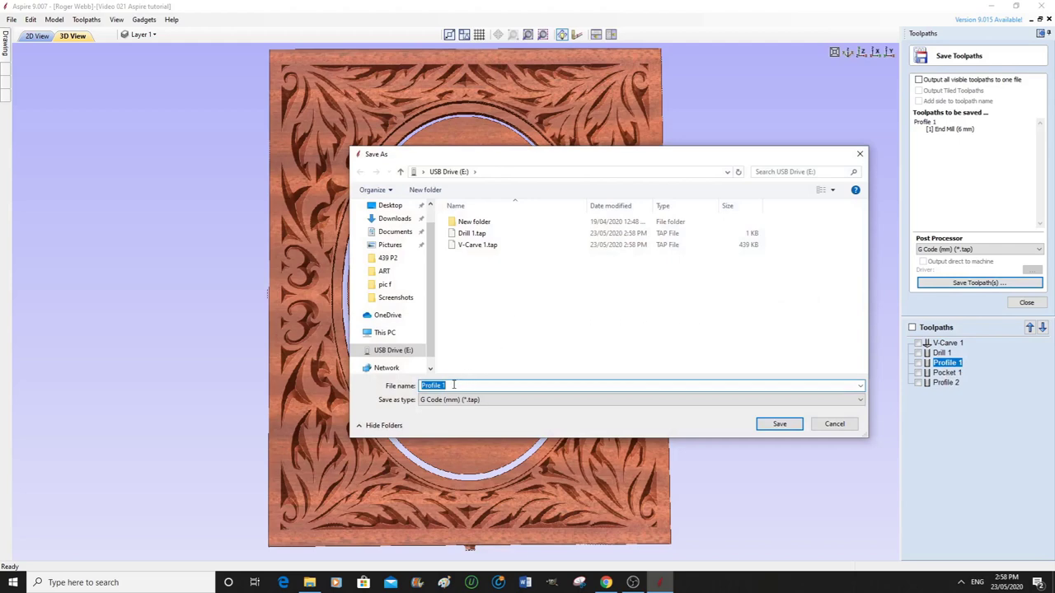
pyautogui.click(778, 425)
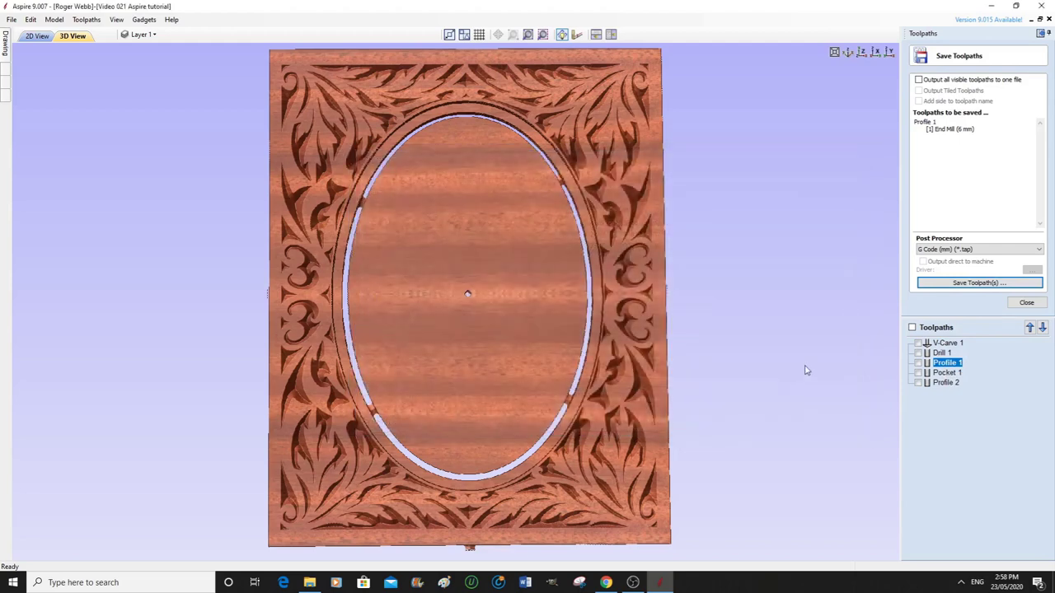
# Step: Save Pocket 1 and Profile 2 as .tap files on the USB drive
pyautogui.click(946, 373)
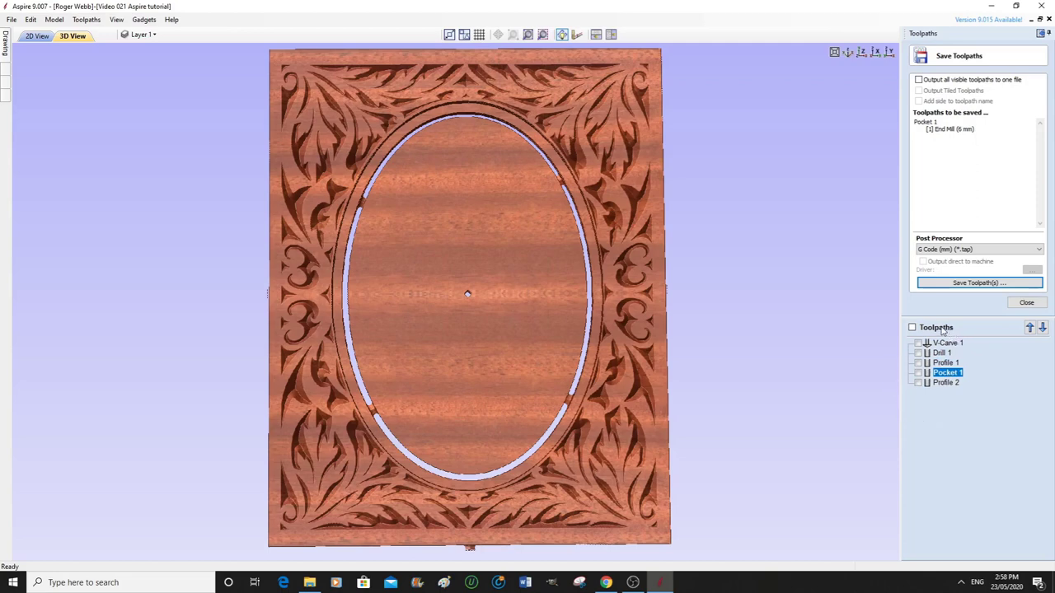
pyautogui.click(969, 284)
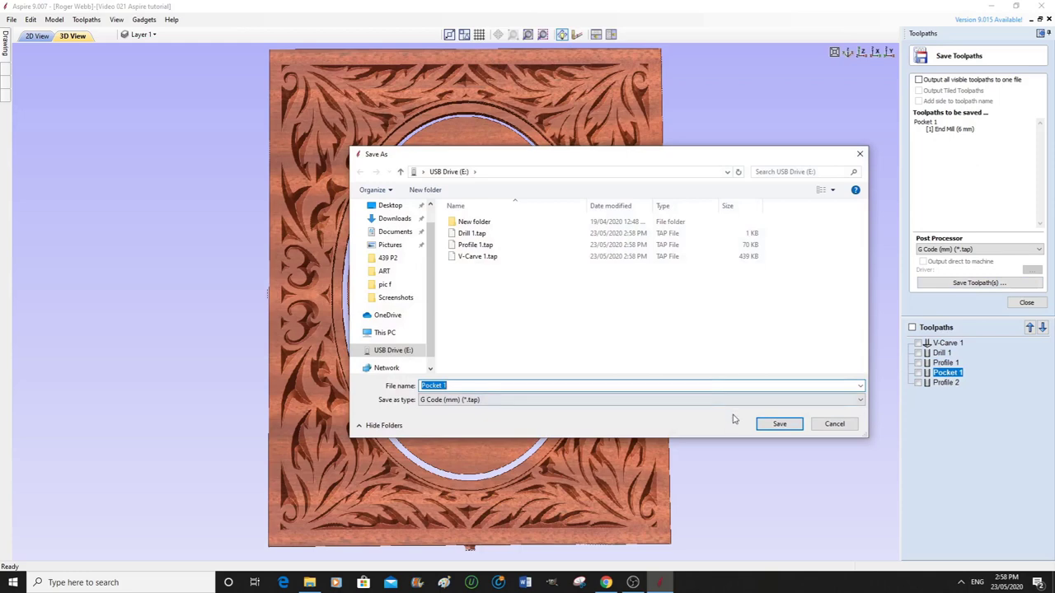
pyautogui.click(775, 425)
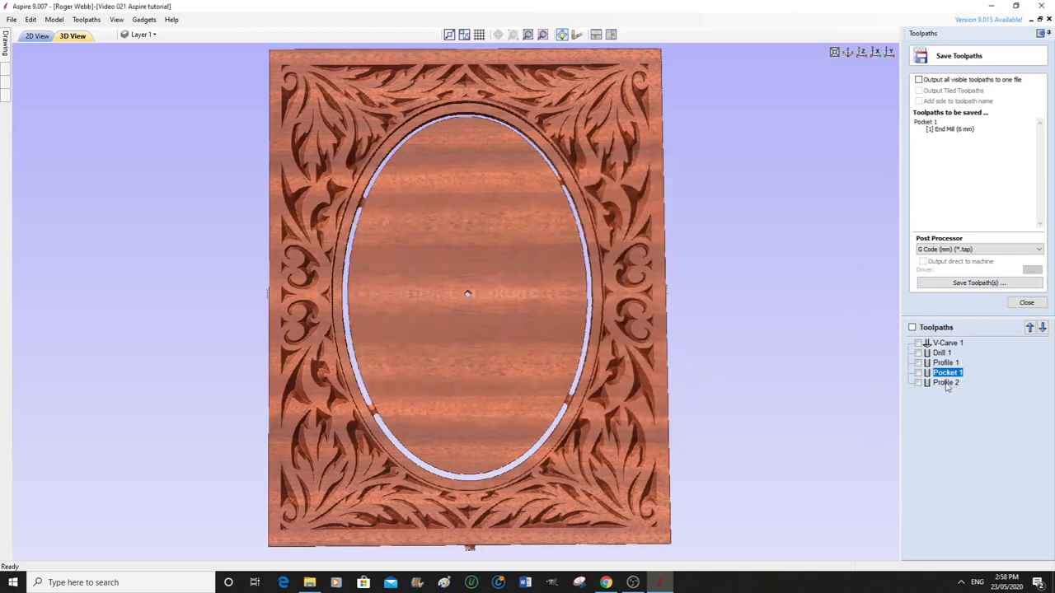
pyautogui.click(947, 383)
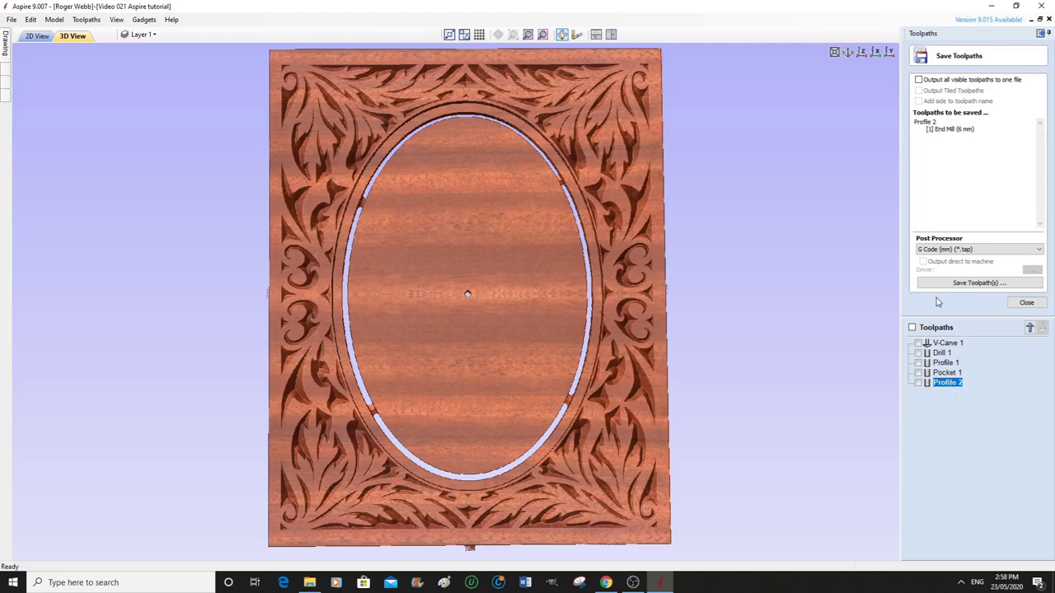
pyautogui.click(966, 284)
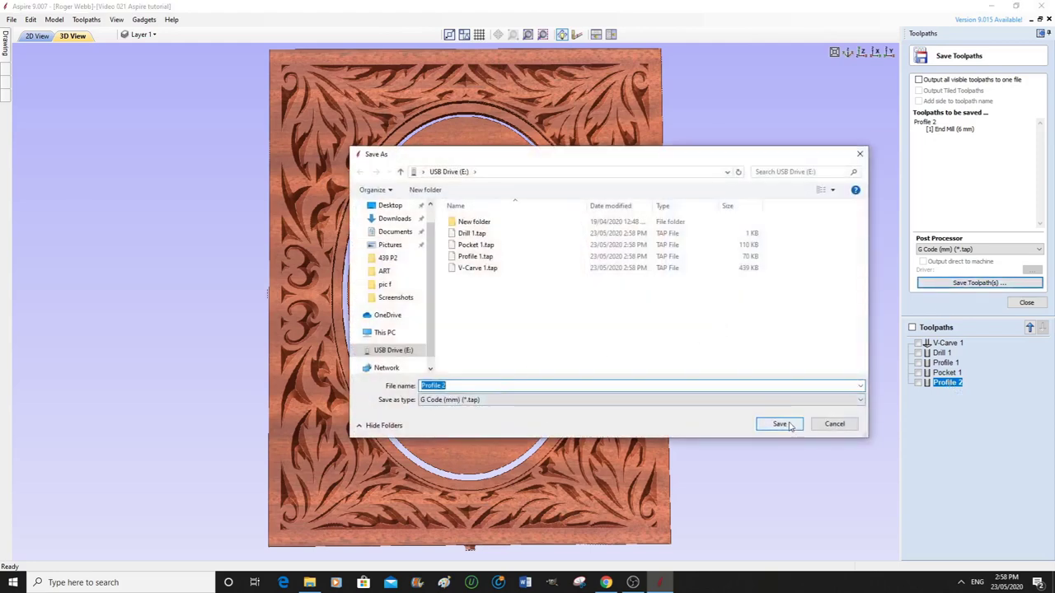
pyautogui.click(791, 427)
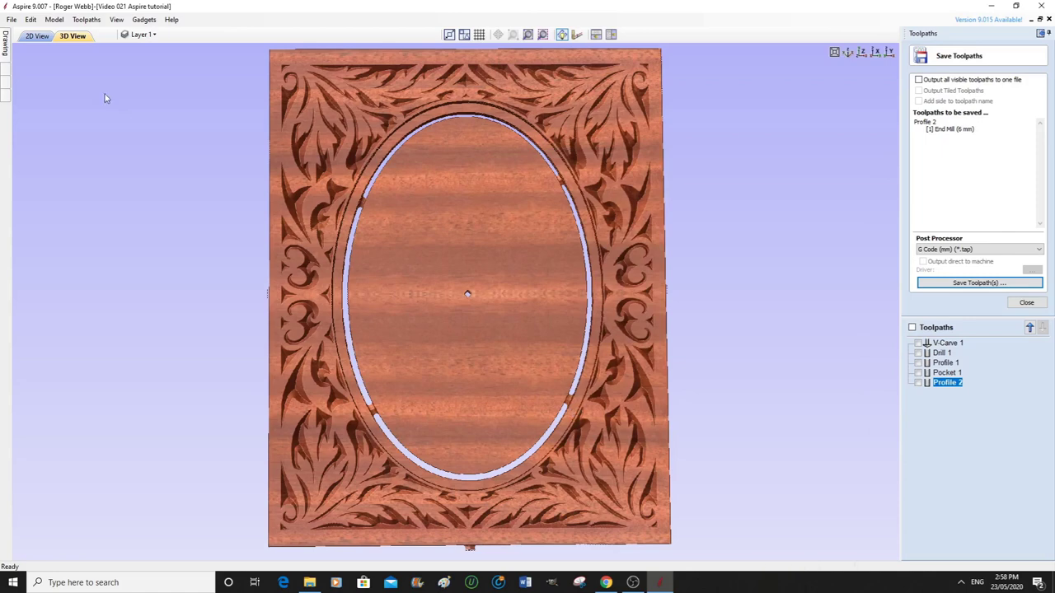
# Step: Show the Drawing tools, close the Save Toolpaths form, and pin the Toolpaths panel docked
pyautogui.click(6, 38)
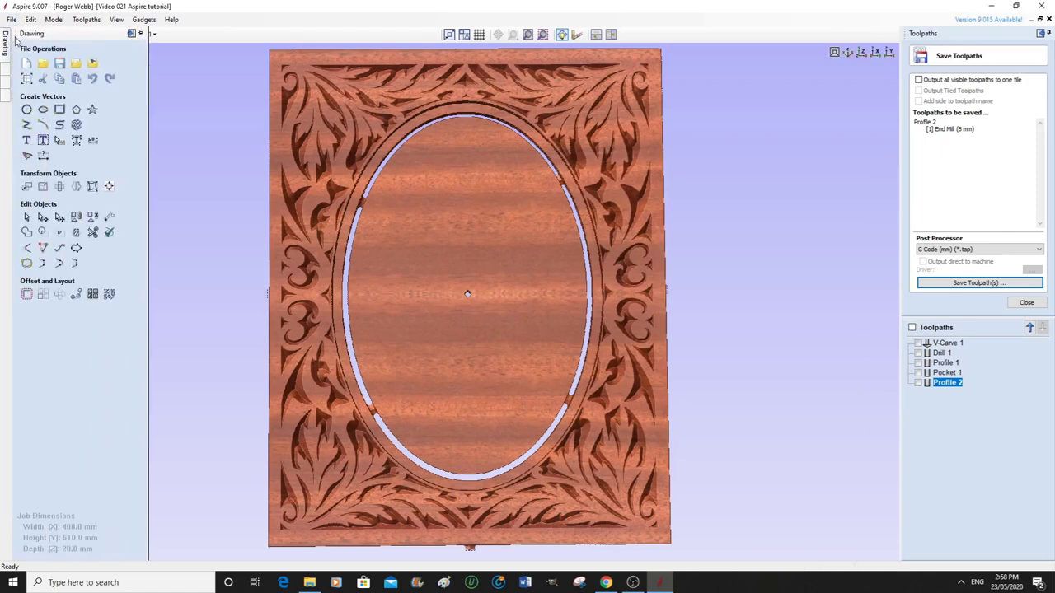
pyautogui.click(1040, 33)
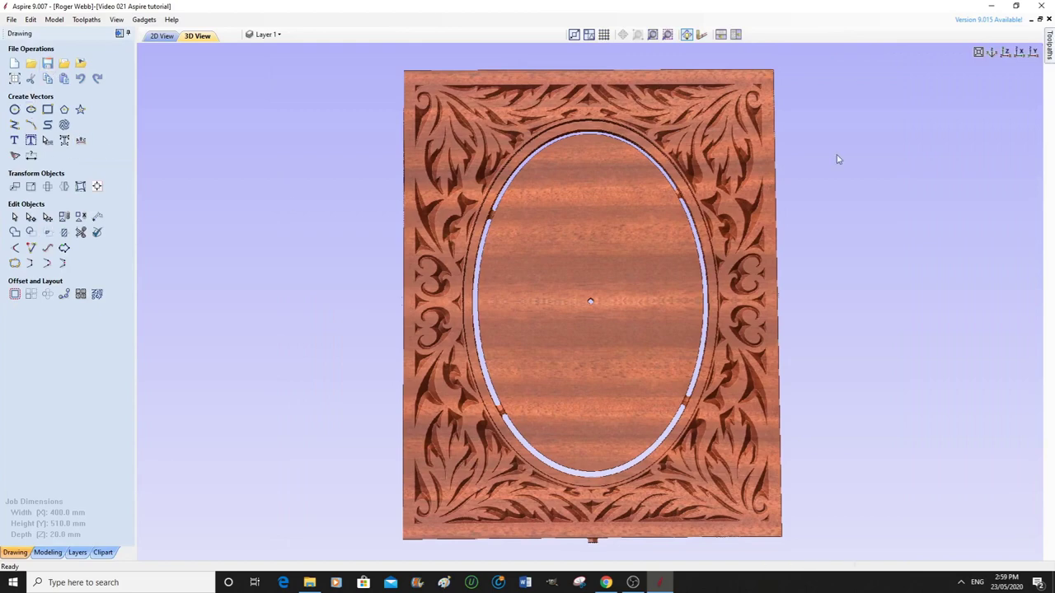
pyautogui.moveTo(1050, 37)
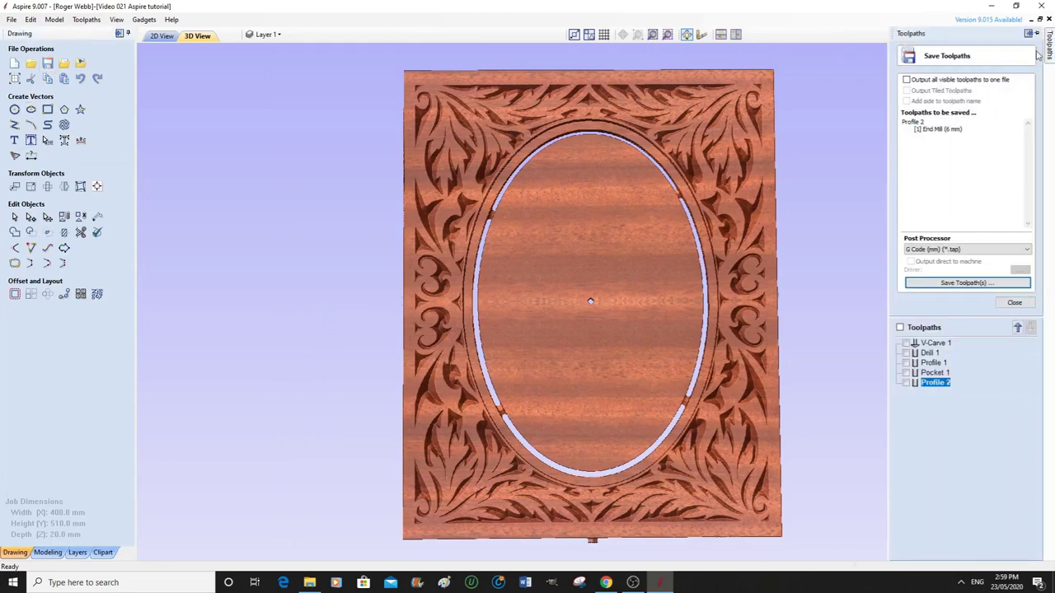
pyautogui.click(1019, 304)
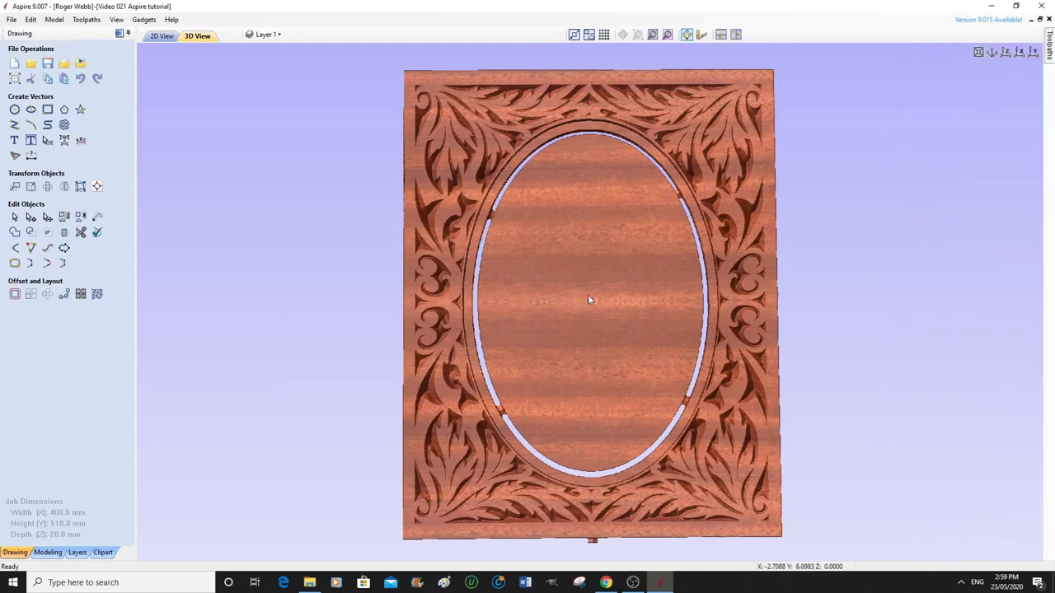
pyautogui.moveTo(1051, 51)
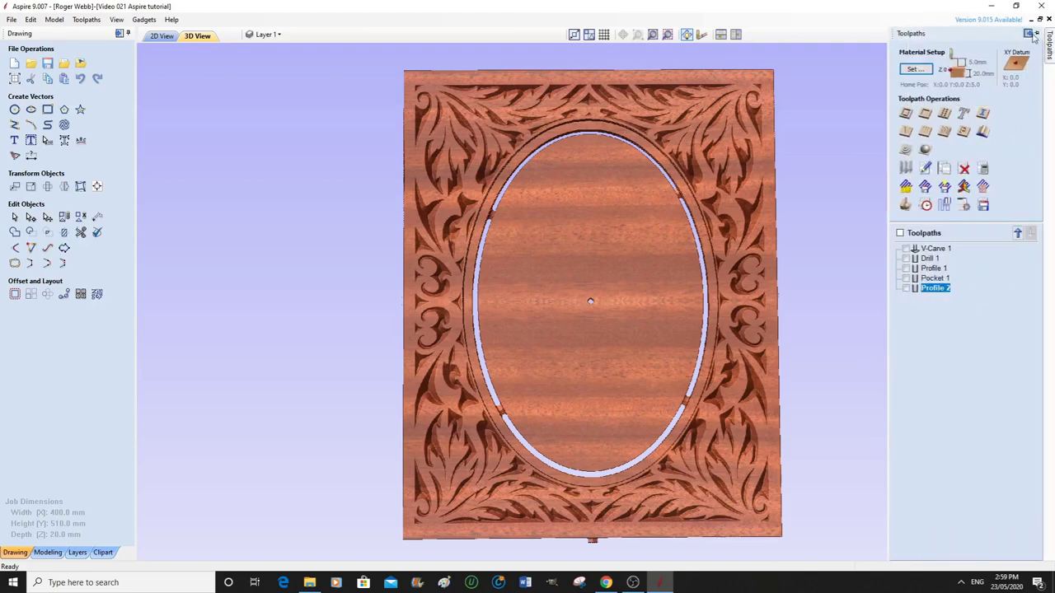
pyautogui.click(1038, 35)
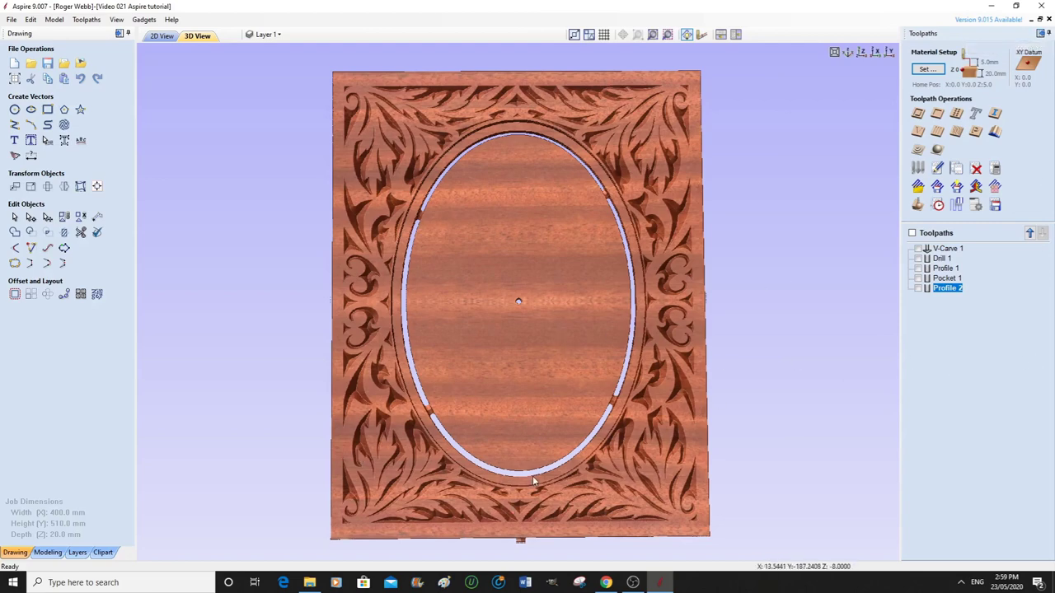
# Step: Orbit the carved mahogany frame through low, flat and steep angles to inspect the carving
pyautogui.scroll(2, 533, 475)
pyautogui.moveTo(536, 495); pyautogui.dragTo(659, 403)
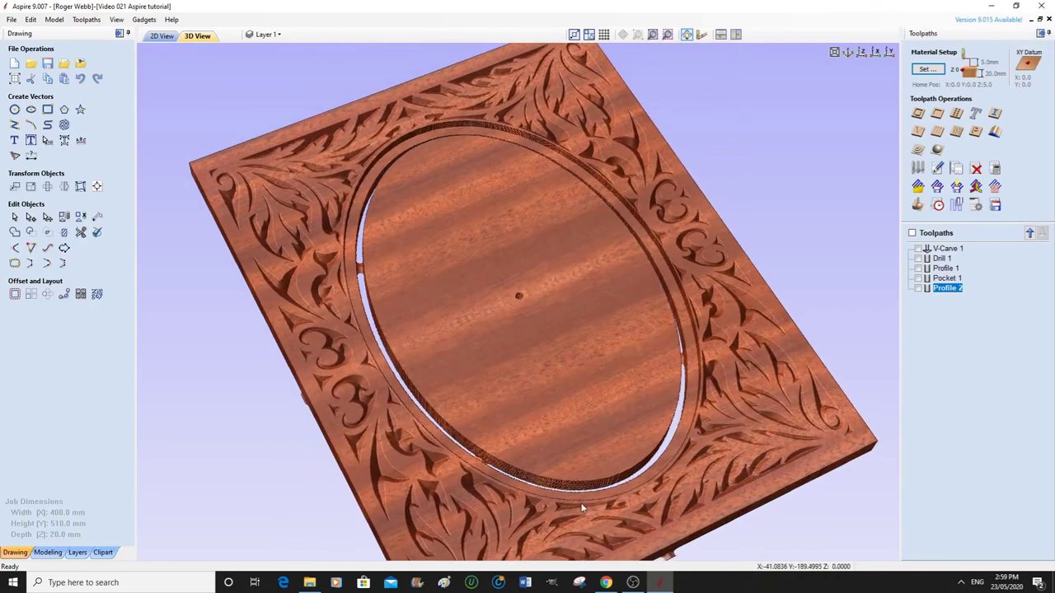
pyautogui.moveTo(579, 509); pyautogui.dragTo(537, 429)
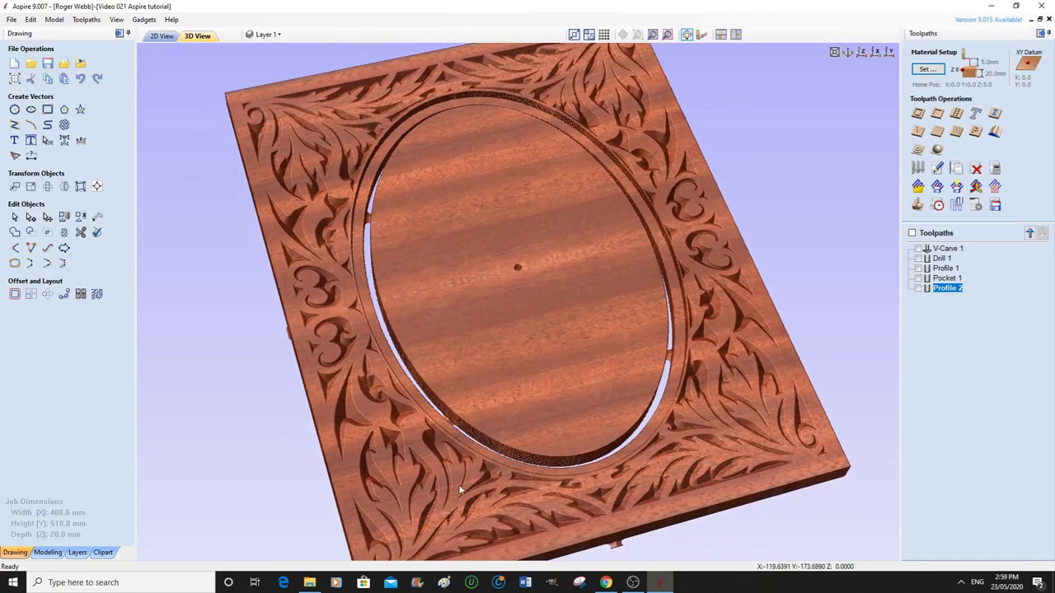
pyautogui.moveTo(466, 491); pyautogui.dragTo(671, 406)
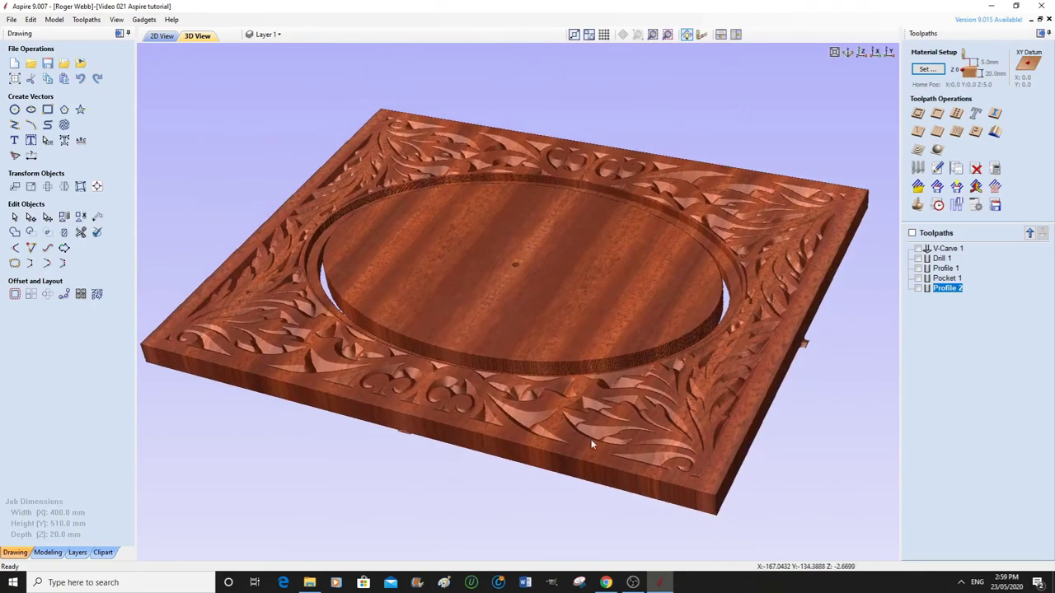
pyautogui.moveTo(592, 440); pyautogui.dragTo(560, 384)
pyautogui.moveTo(606, 417); pyautogui.dragTo(571, 454)
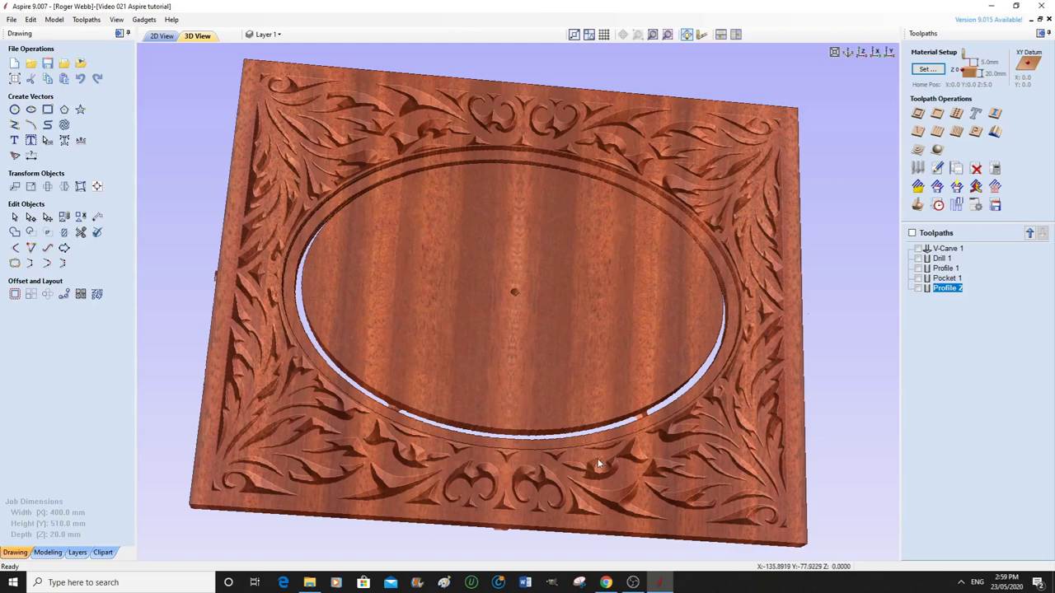
pyautogui.moveTo(597, 464); pyautogui.dragTo(584, 468)
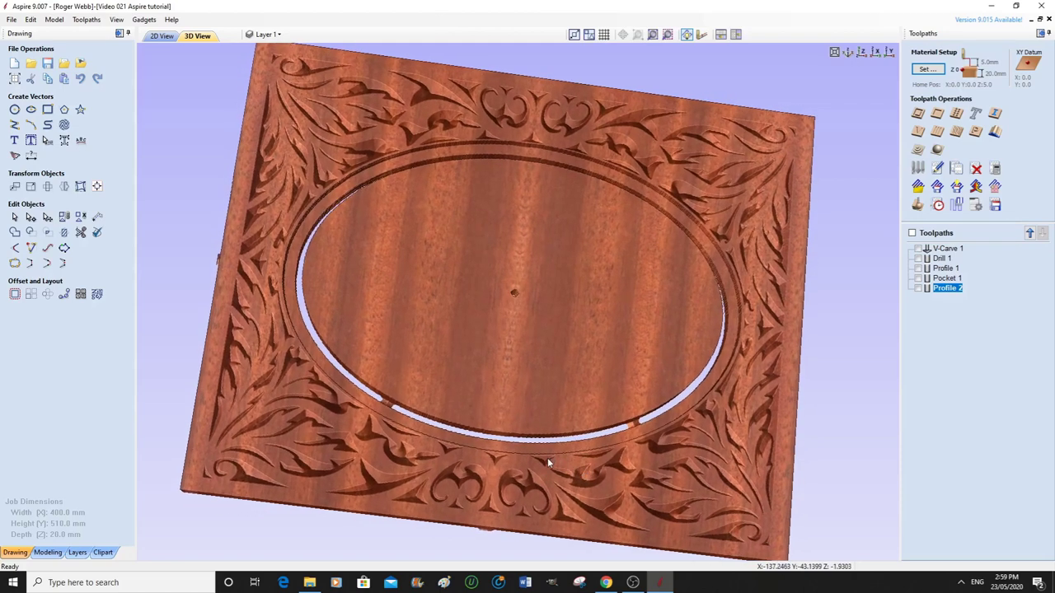